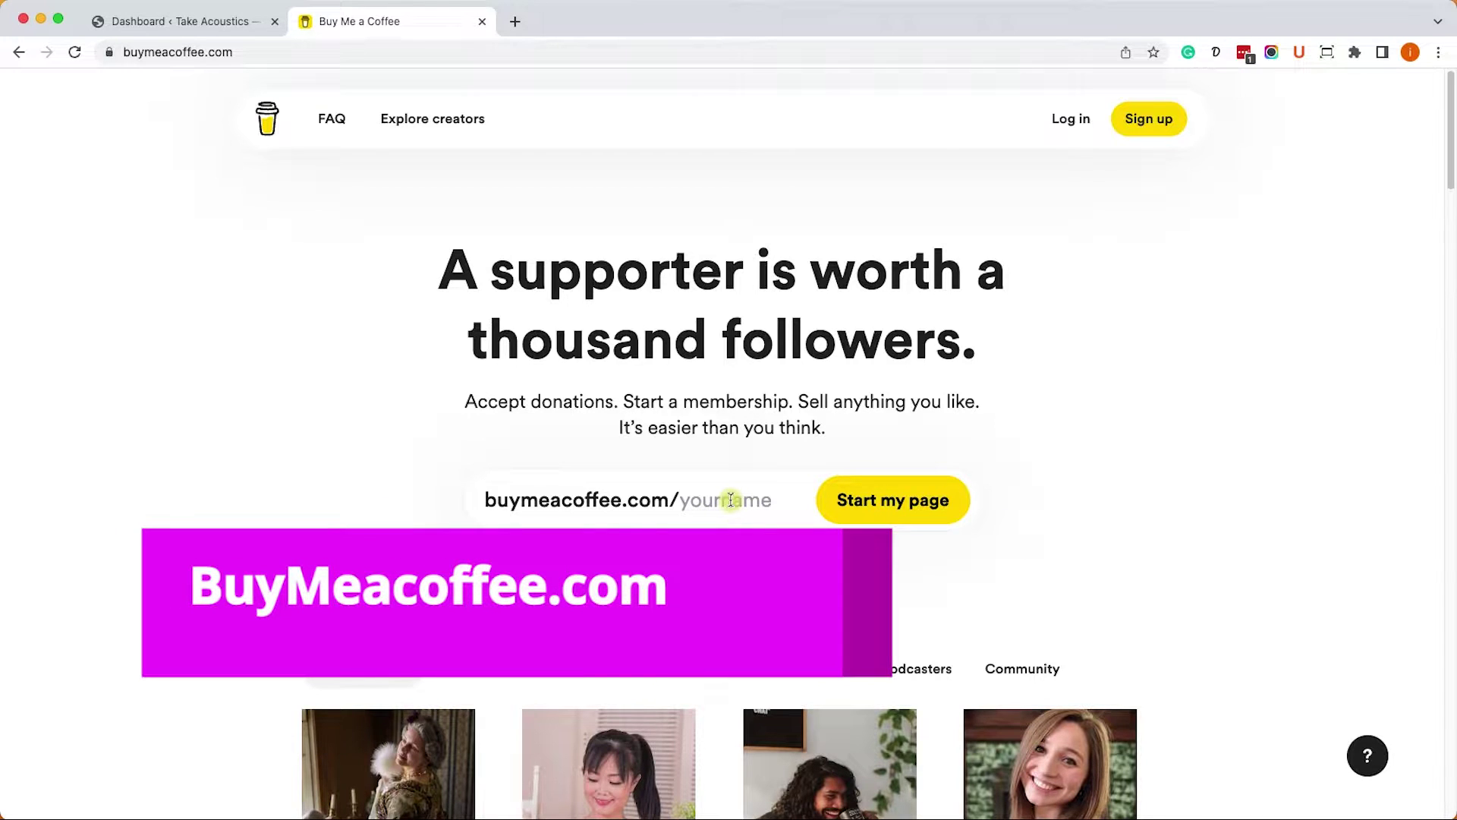
text(p4wp)
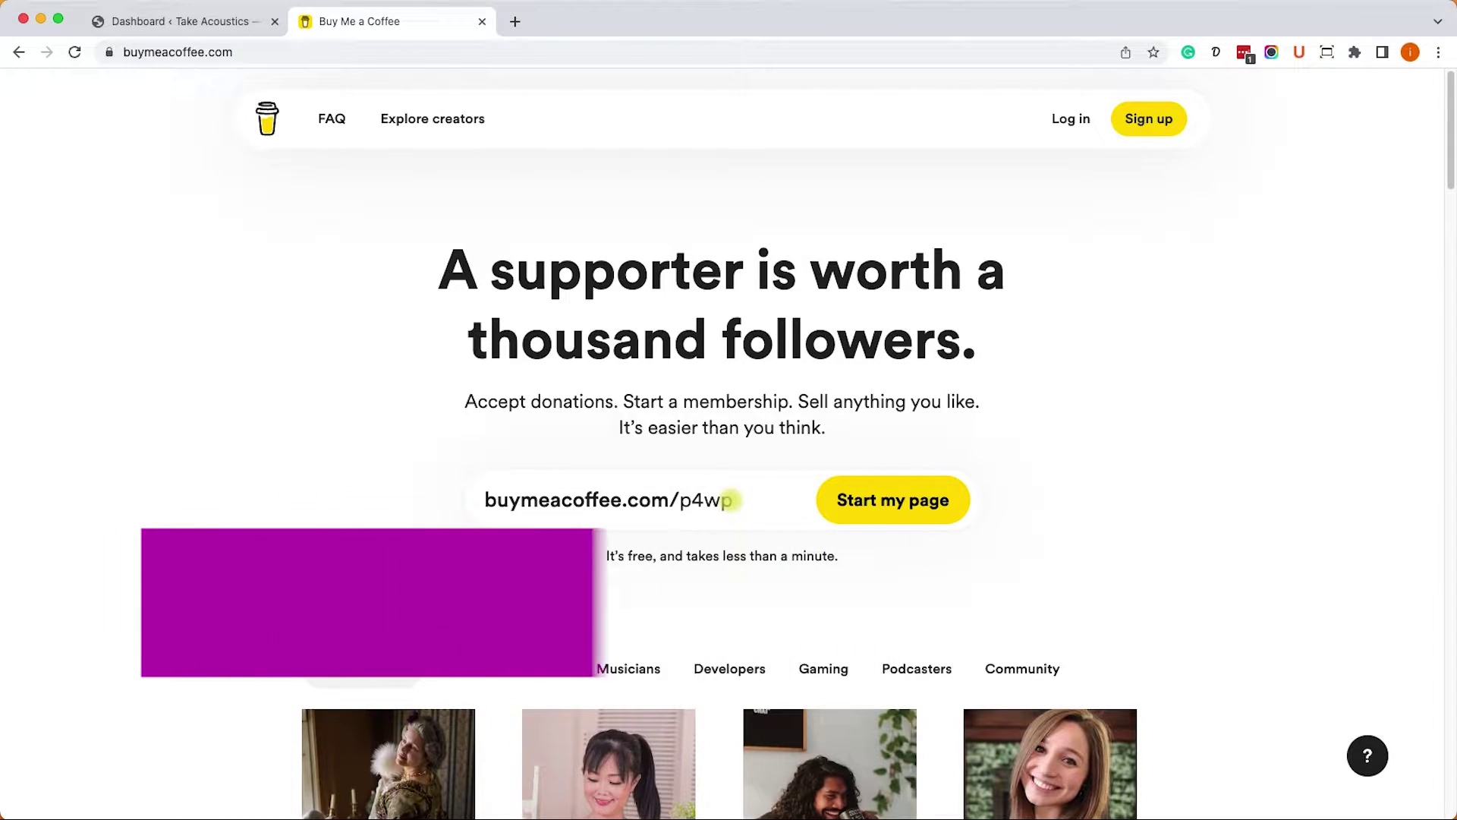
Sign up with Google, submit the PluginsForWP page details and confirm standard payouts in US dollars
click(900, 500)
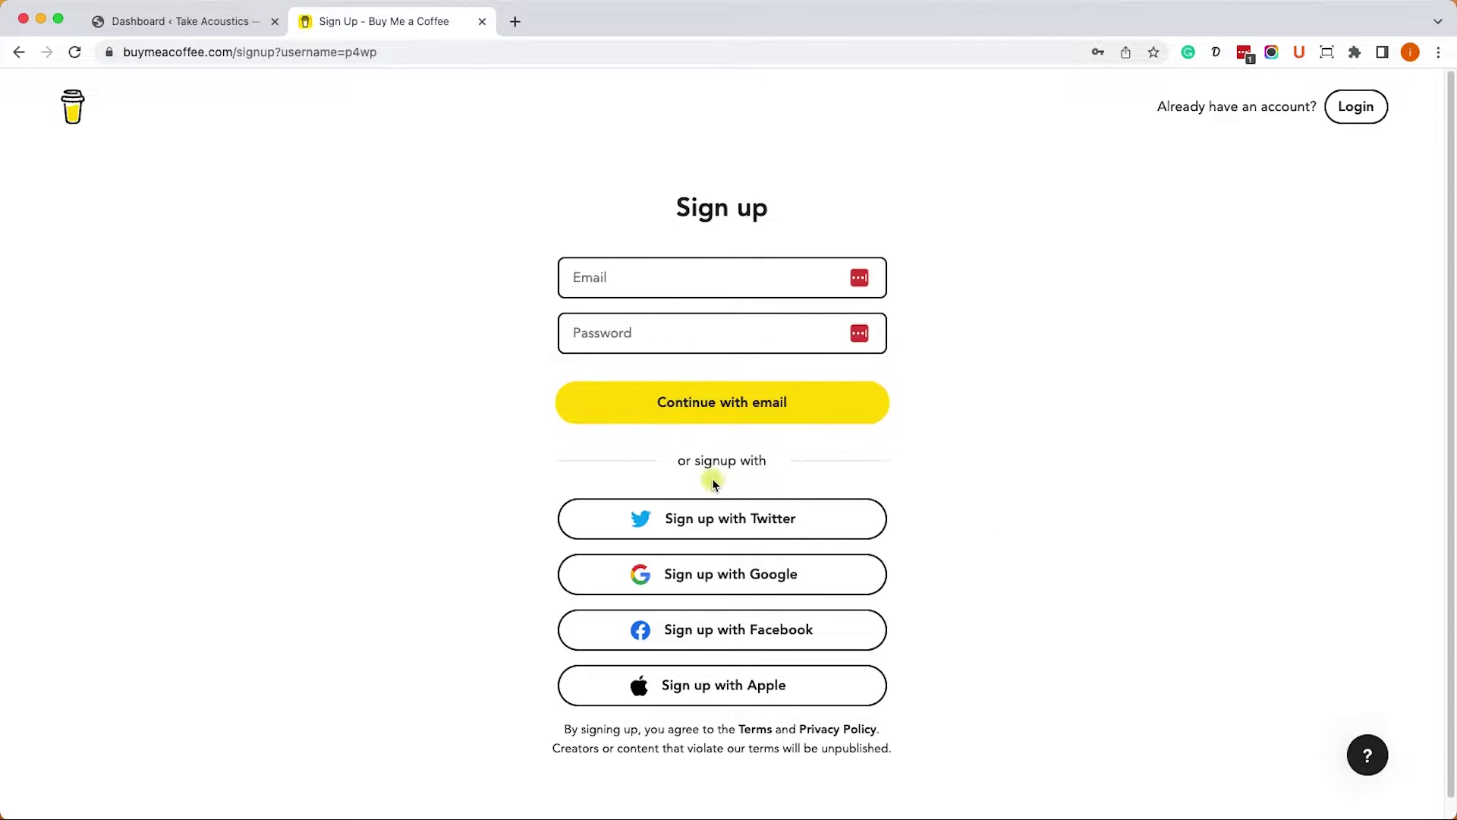
click(722, 593)
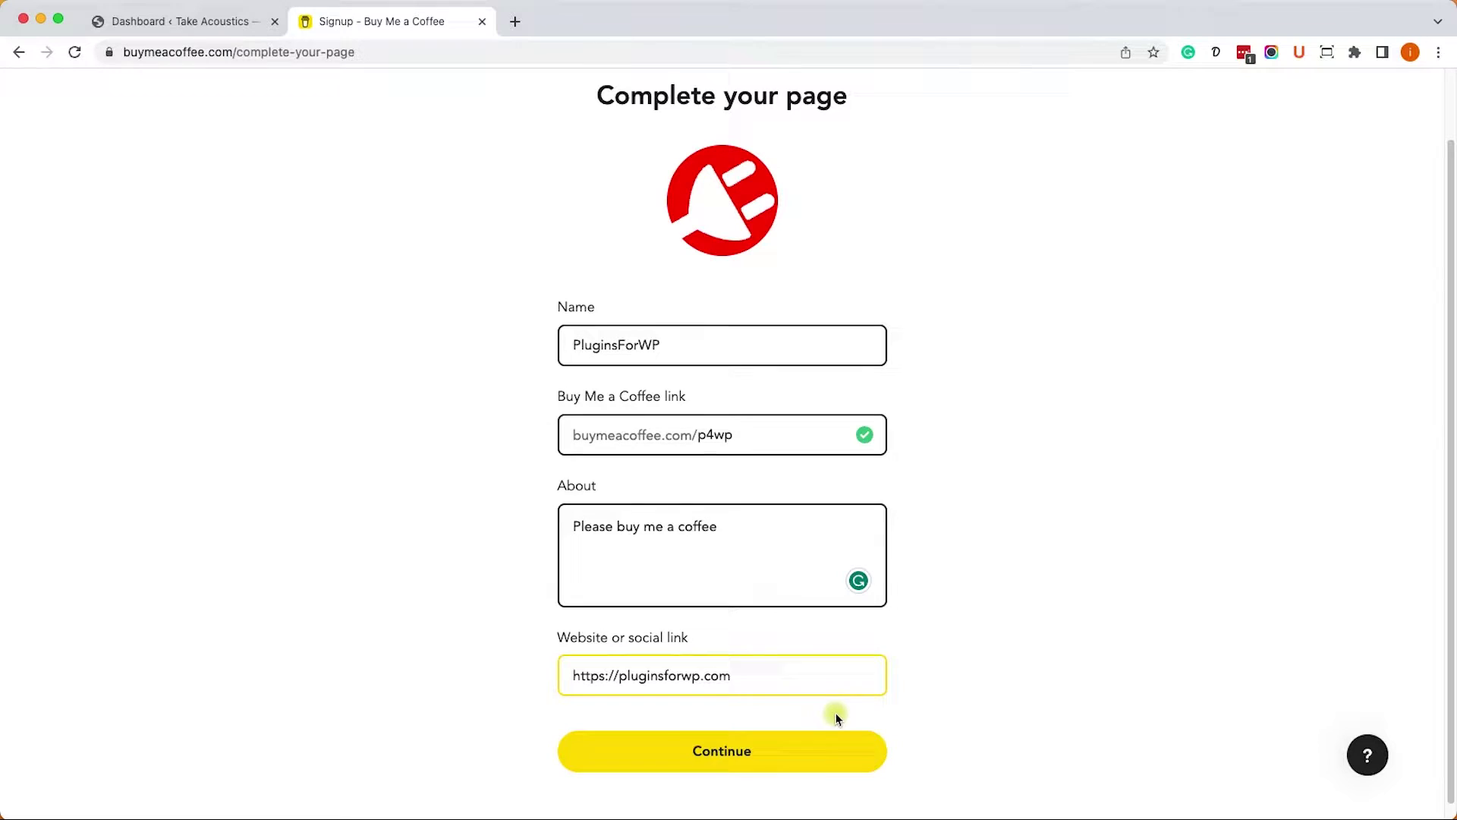
click(775, 753)
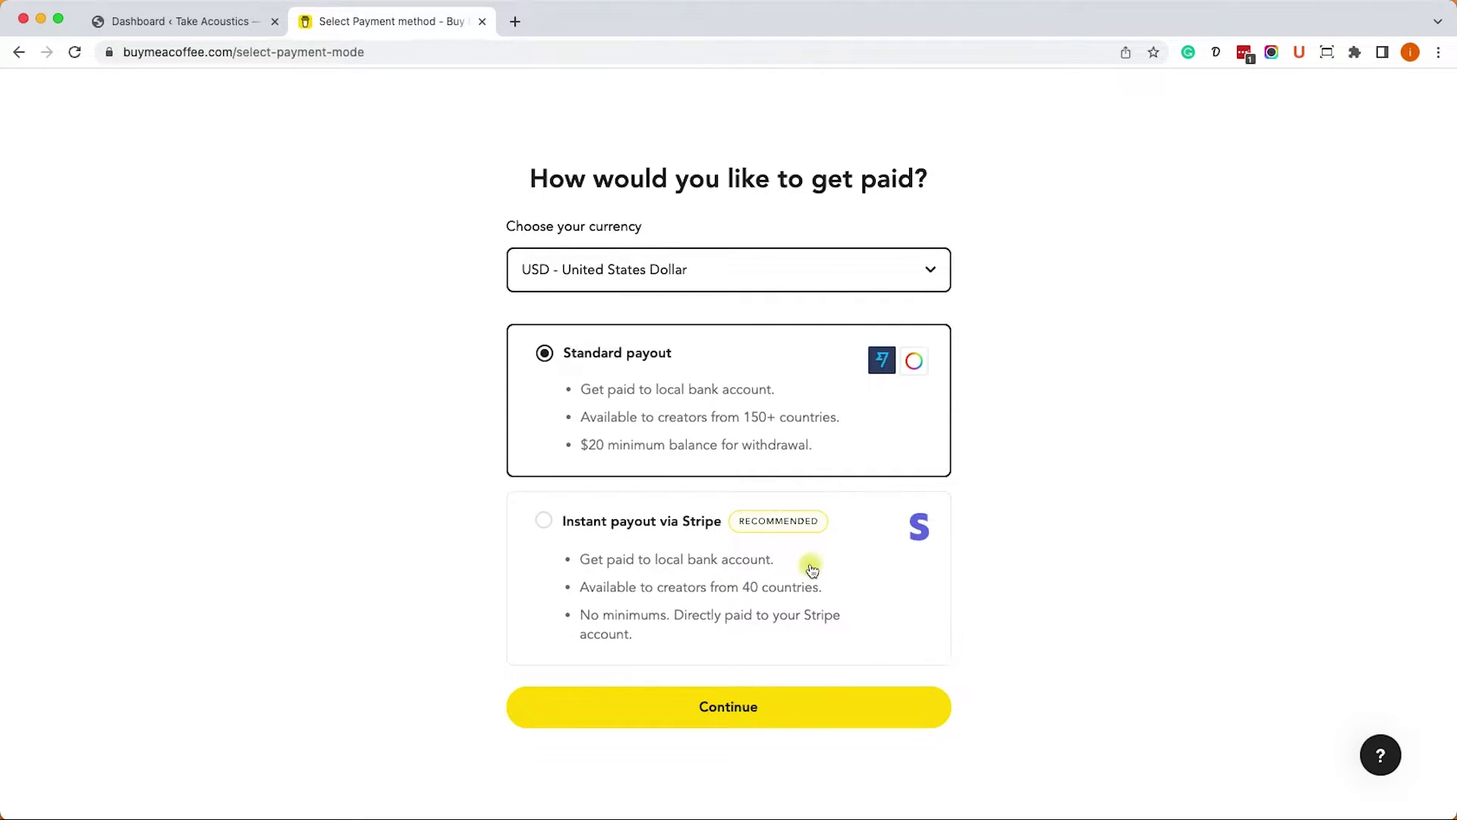
click(798, 706)
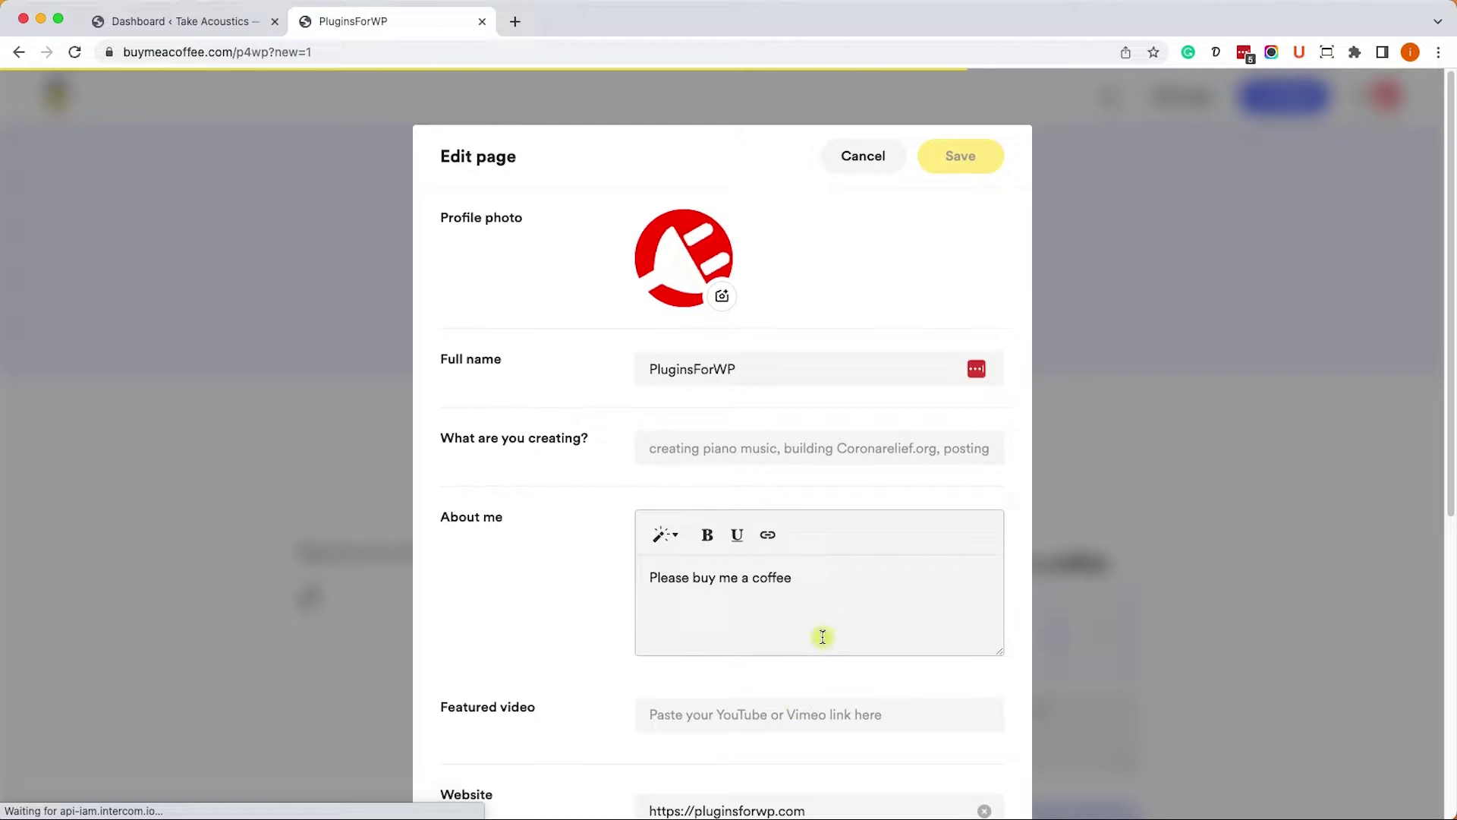
Leave the page editor unchanged, go to the creator dashboard and dismiss the Commissions announcement
click(823, 634)
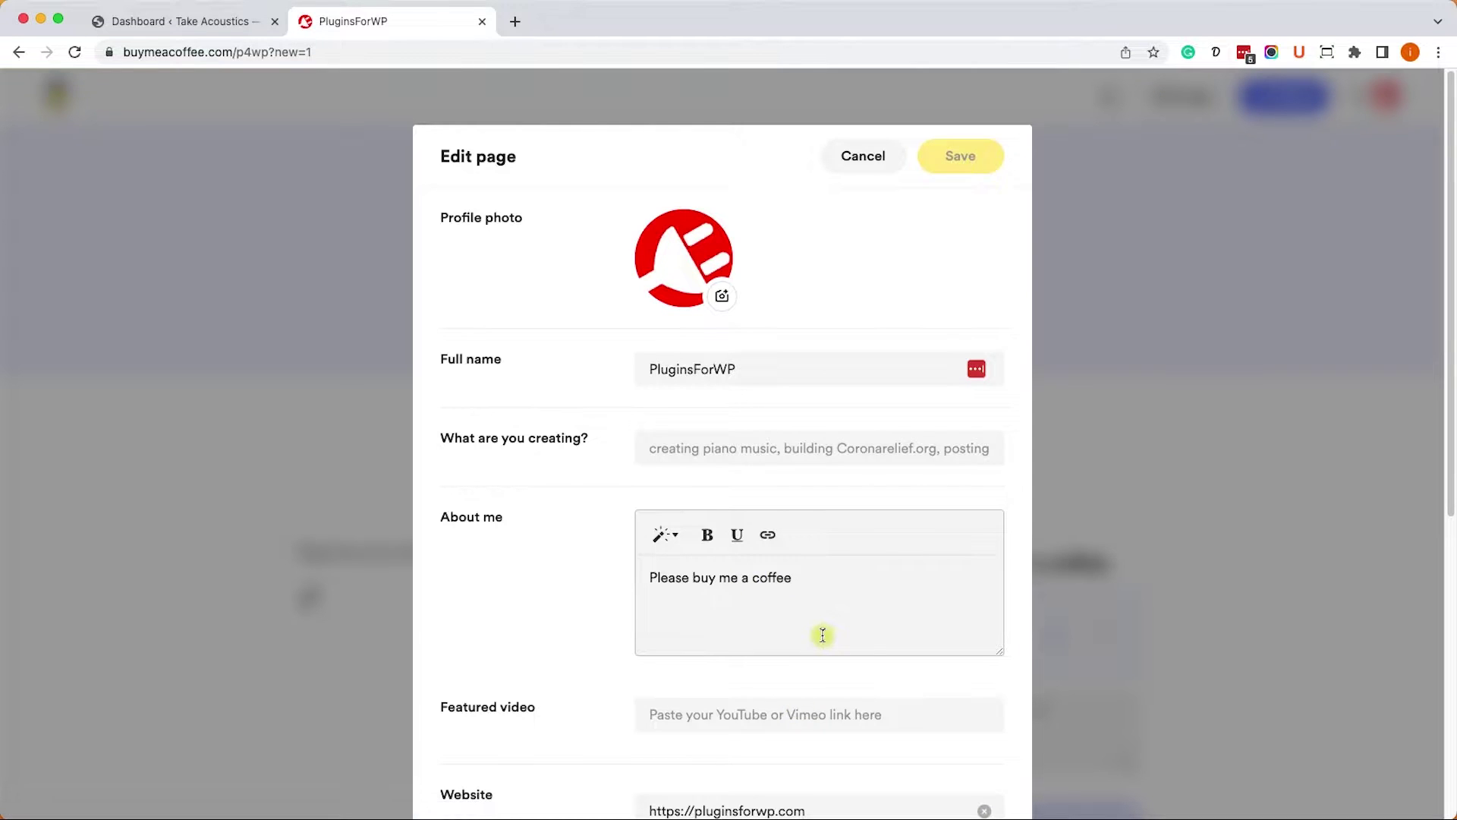
click(1091, 374)
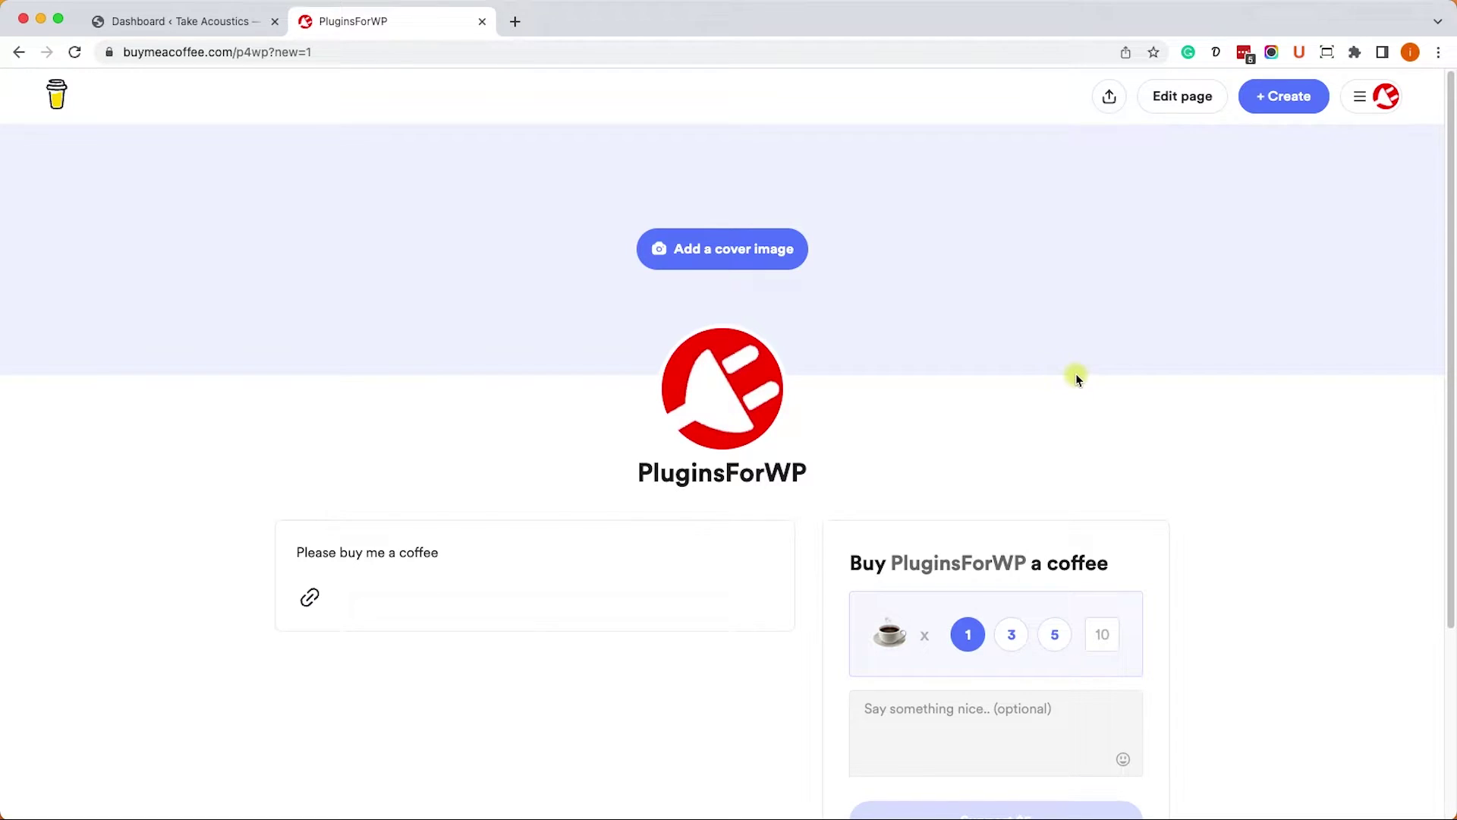
click(1384, 95)
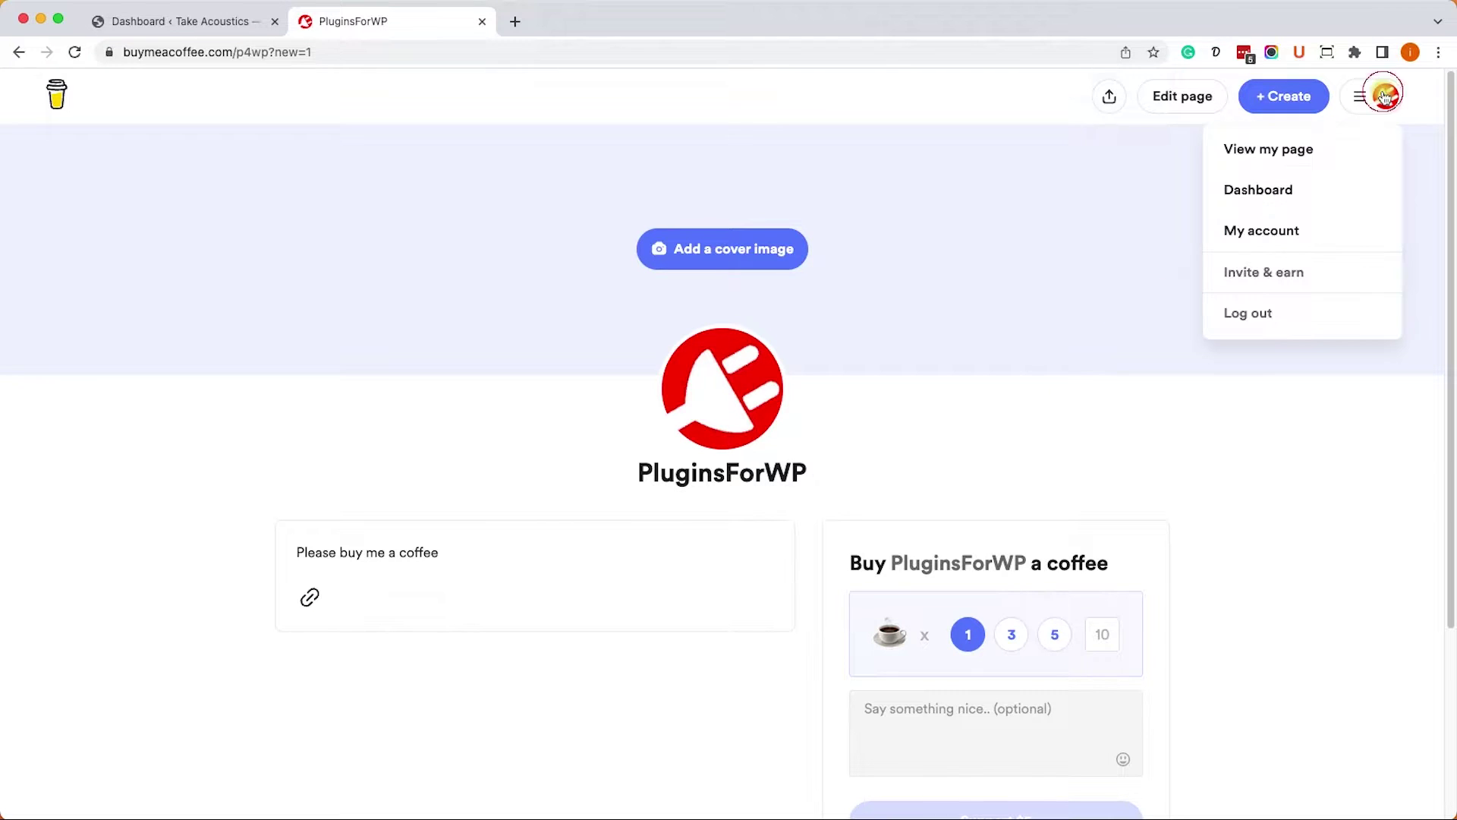
click(1257, 187)
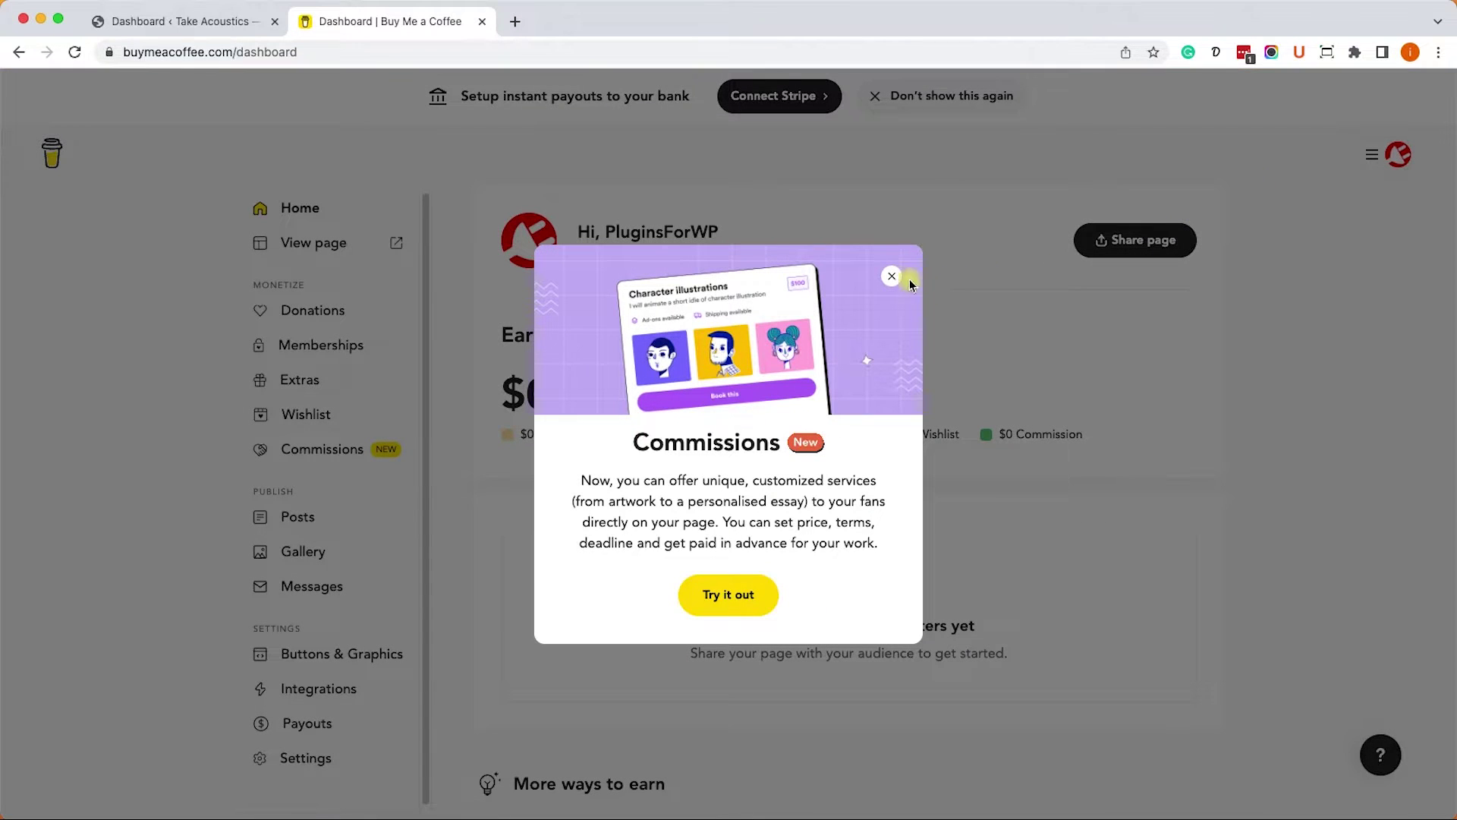
click(908, 281)
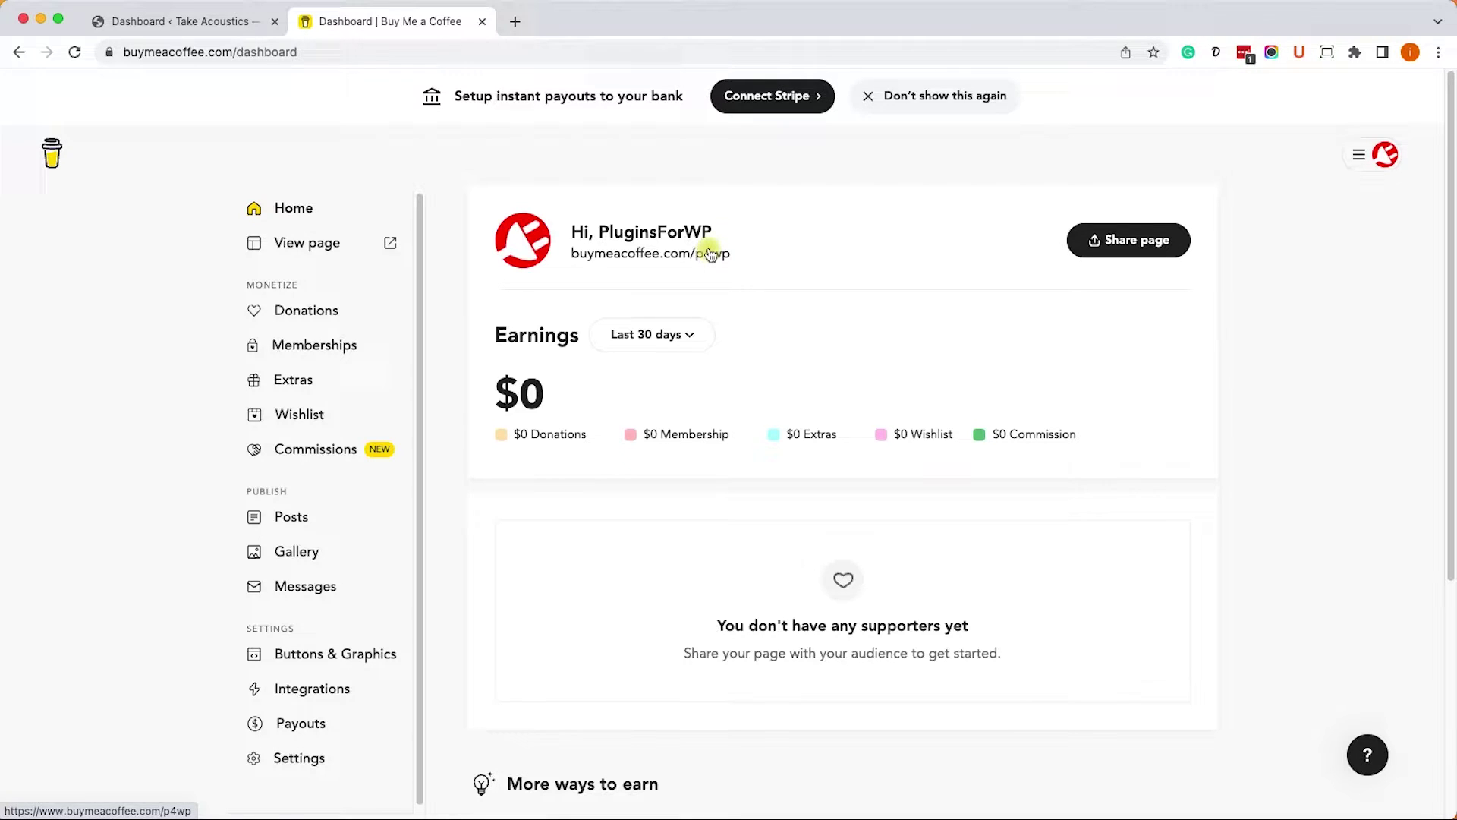
In Buttons & Graphics, design a blue website button in the Standard style
click(353, 653)
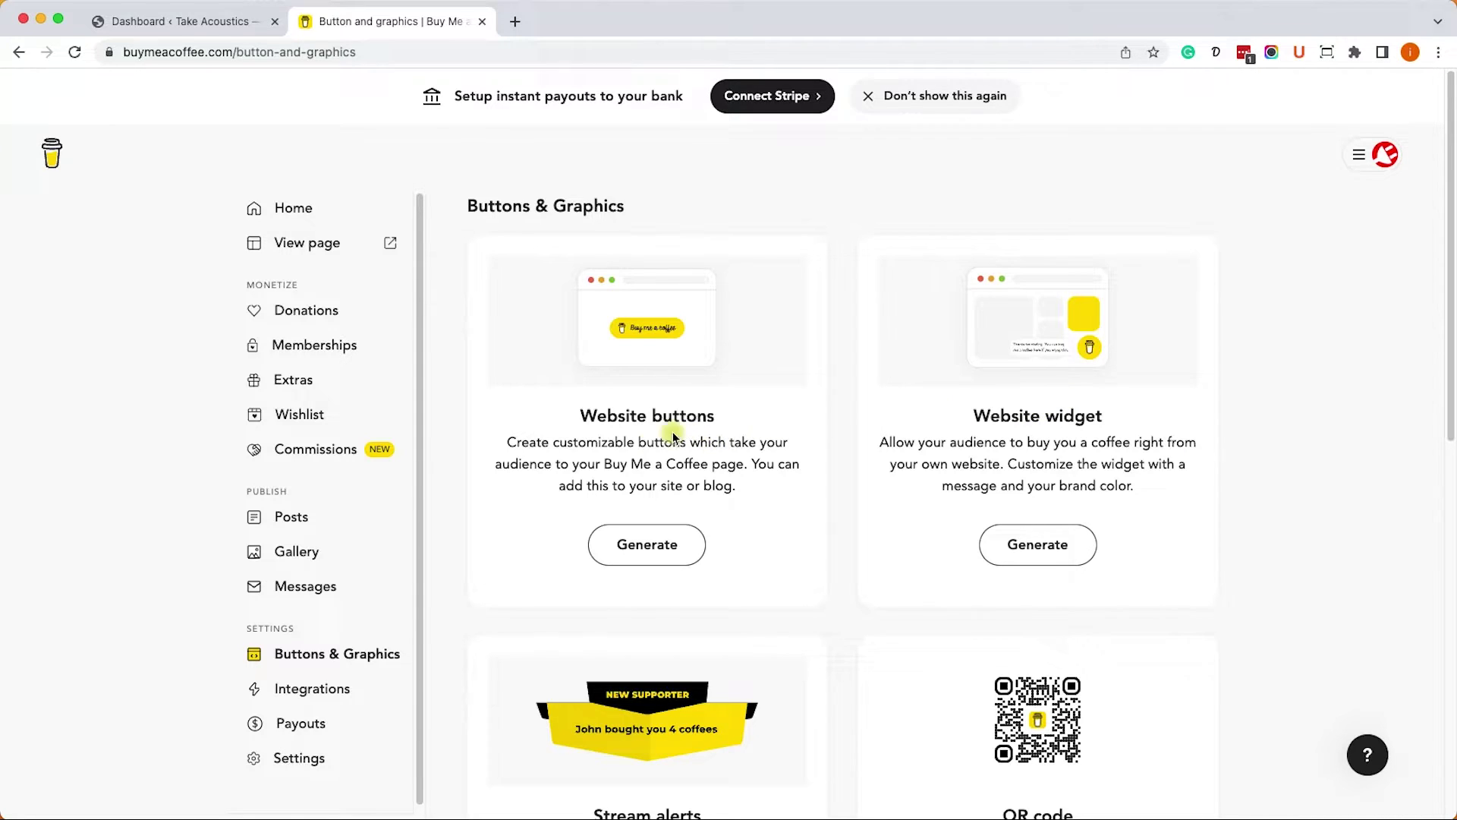
click(652, 545)
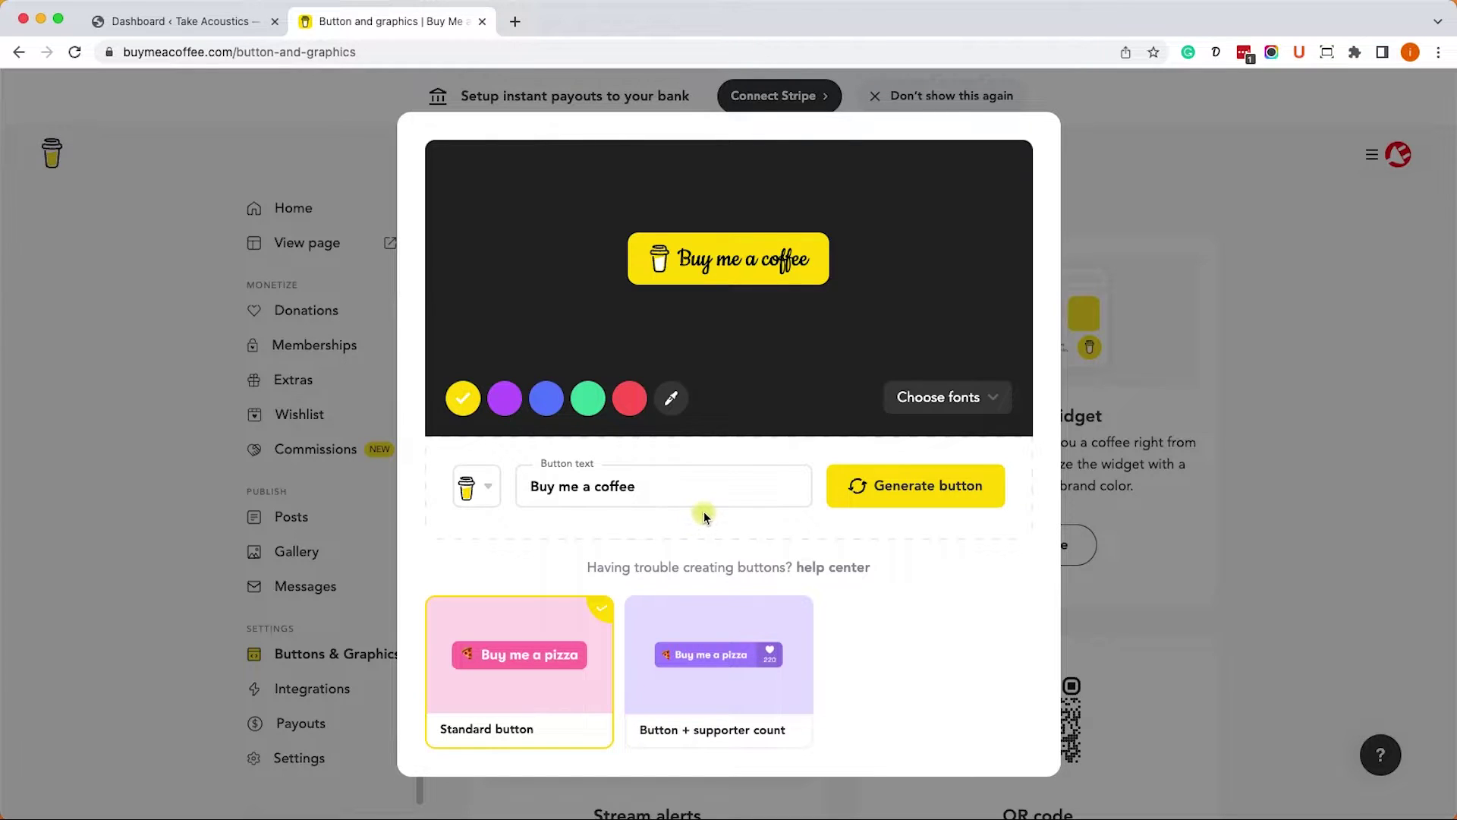
click(548, 401)
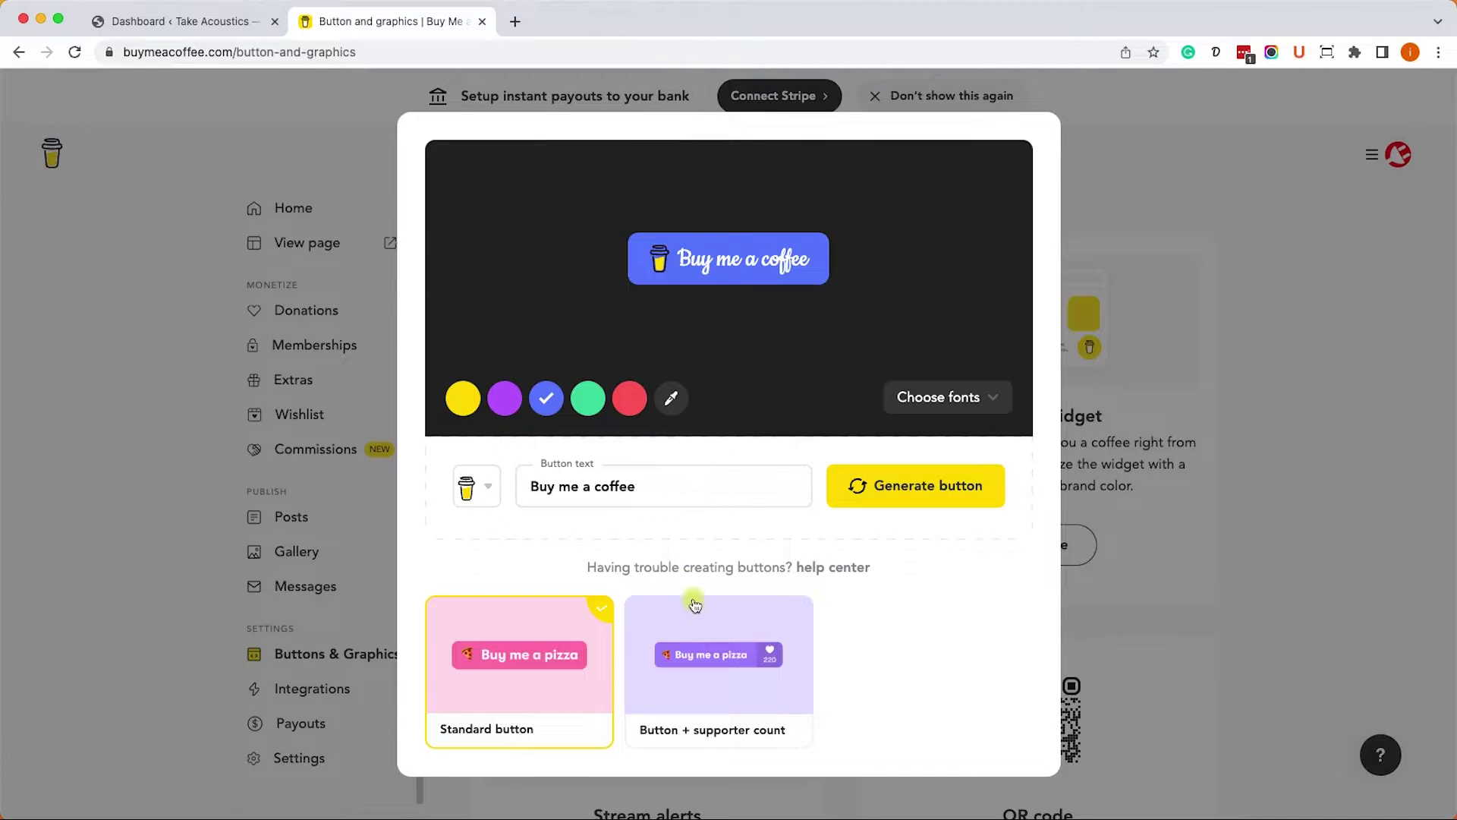
click(717, 641)
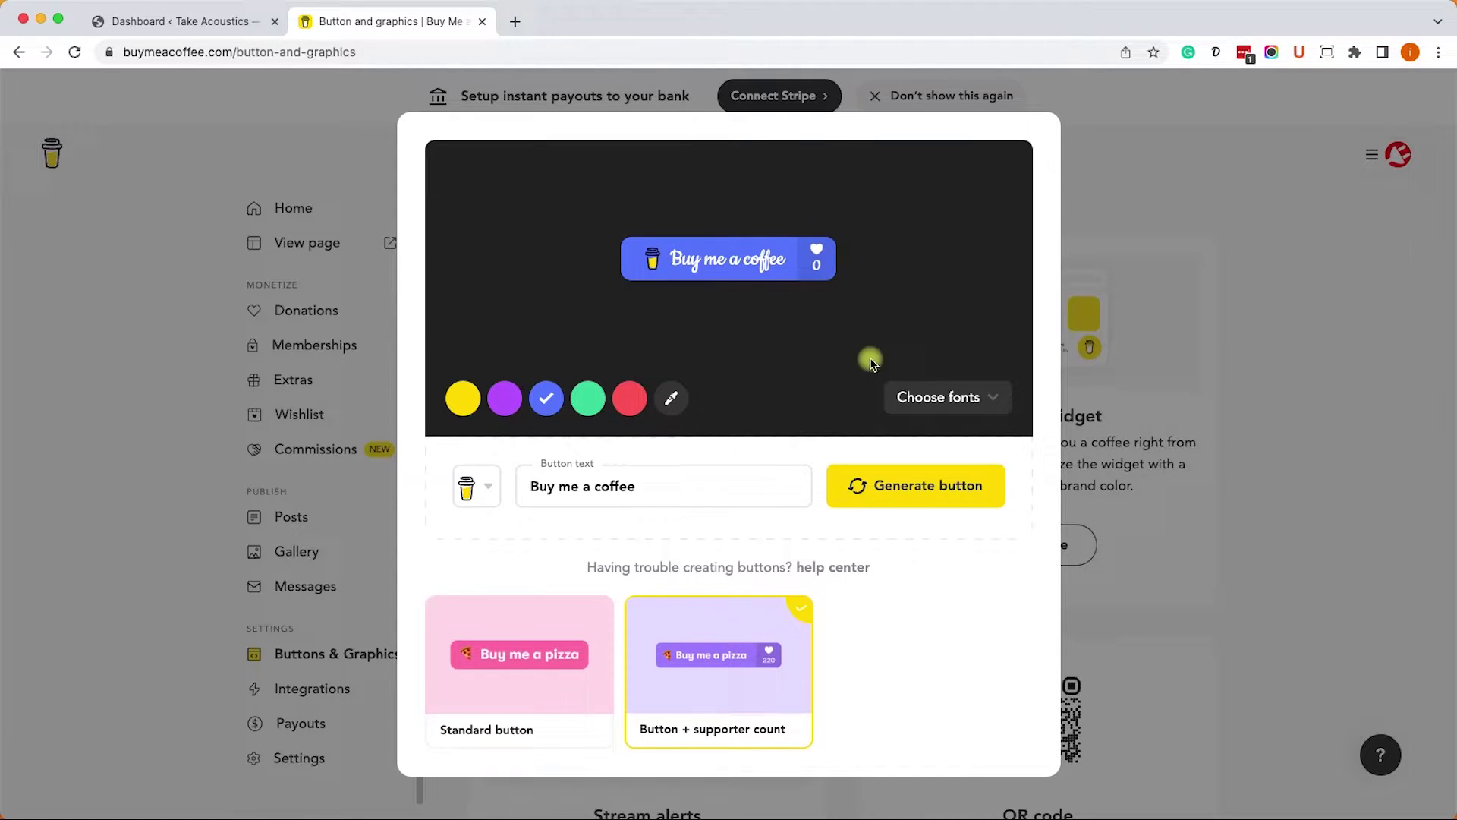
click(580, 622)
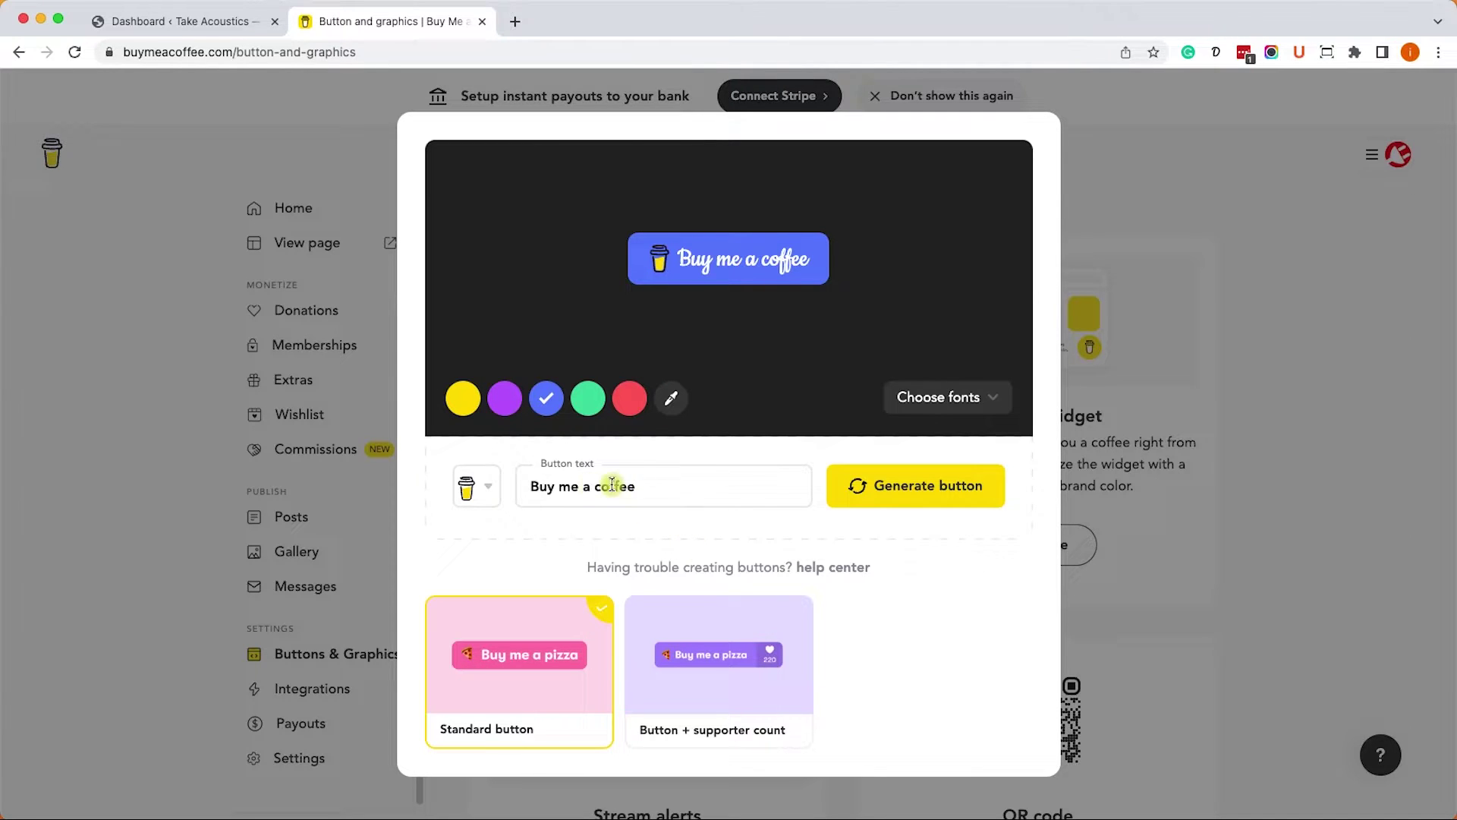
Generate the button's embed code, copy the image code and return to the WordPress dashboard
click(939, 502)
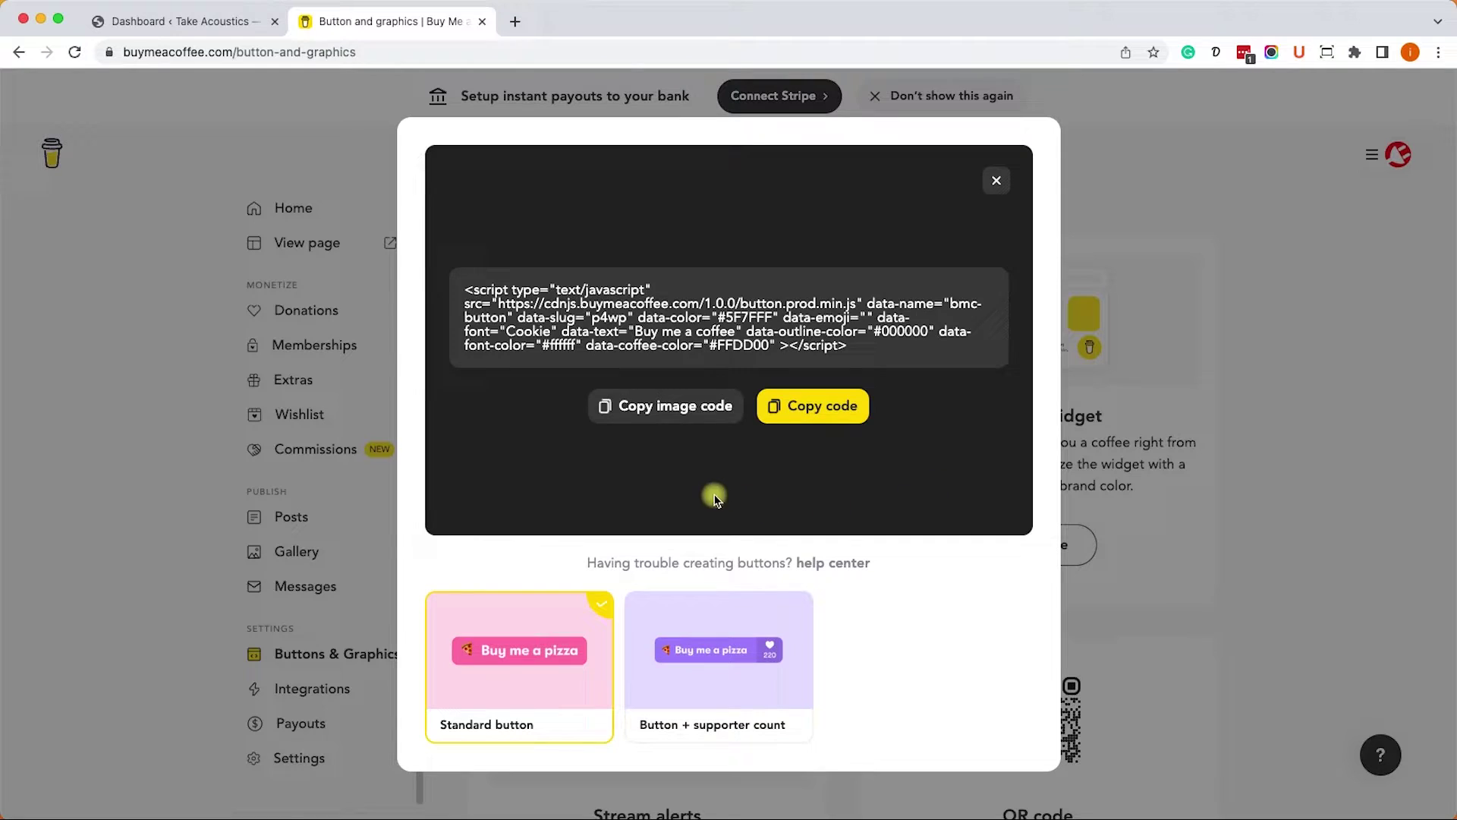
click(692, 413)
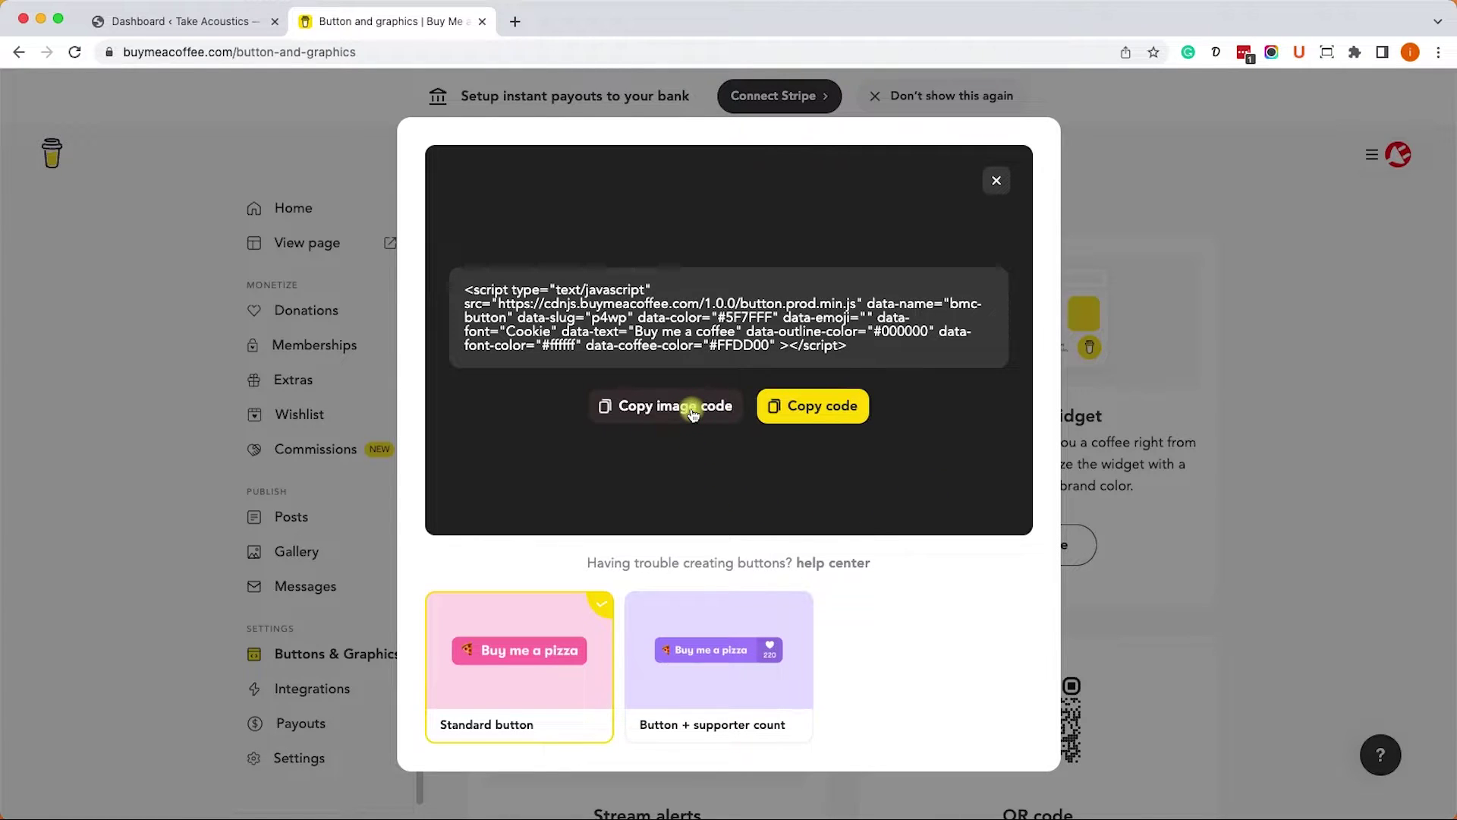
click(217, 21)
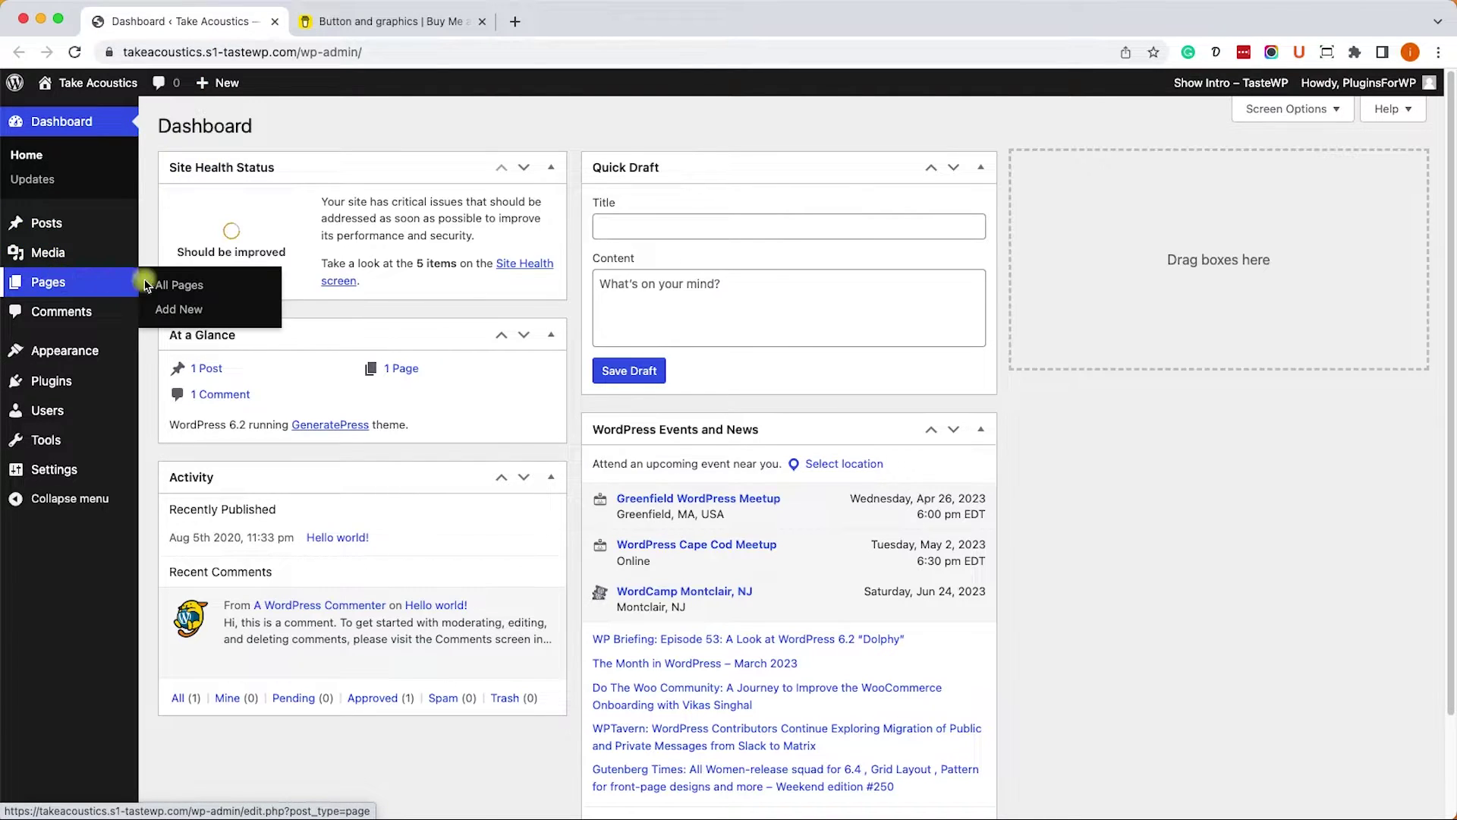
Edit the Sample Page and insert a Custom HTML block from the block library
click(171, 284)
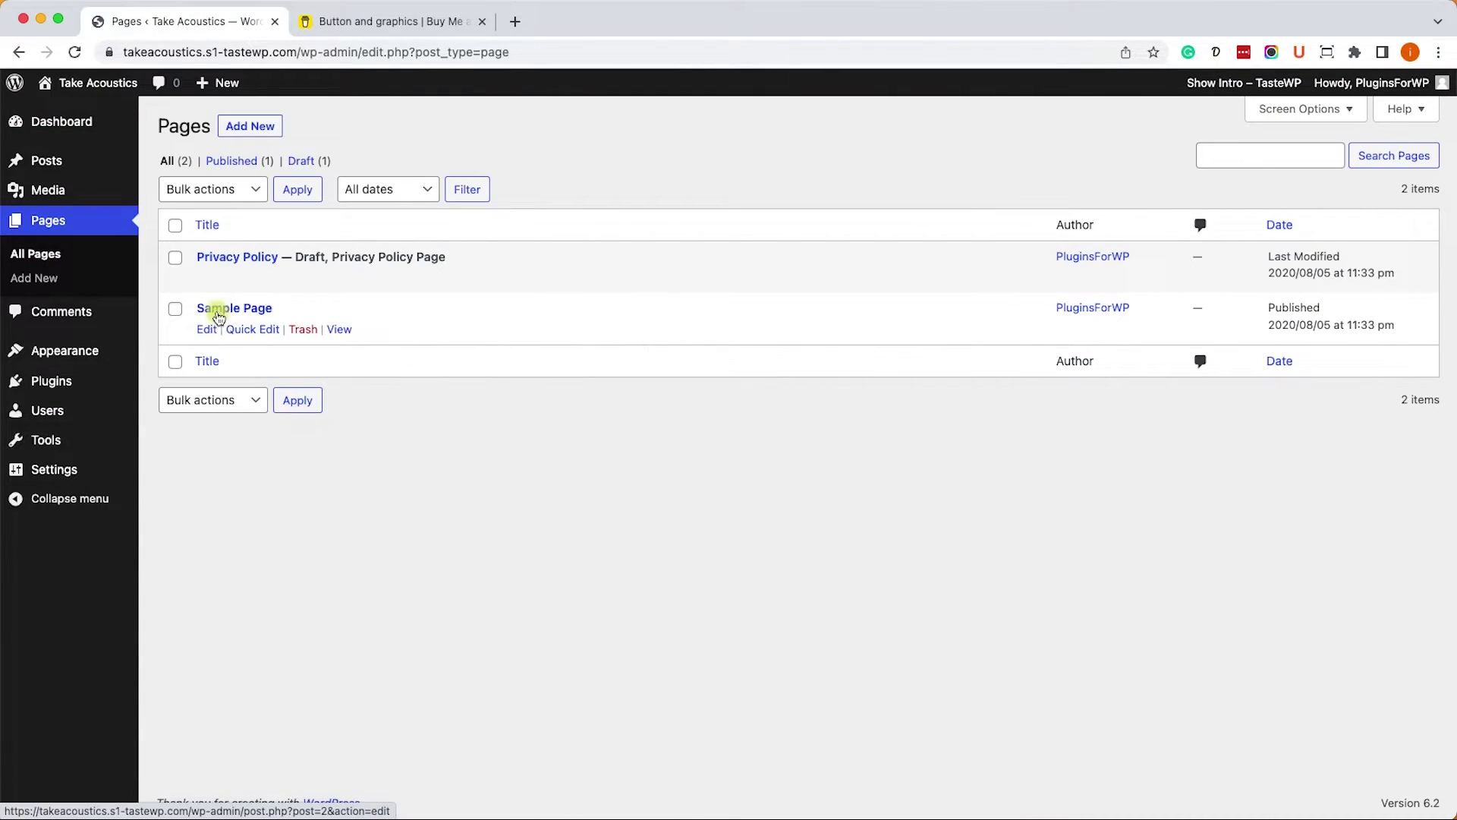
click(208, 329)
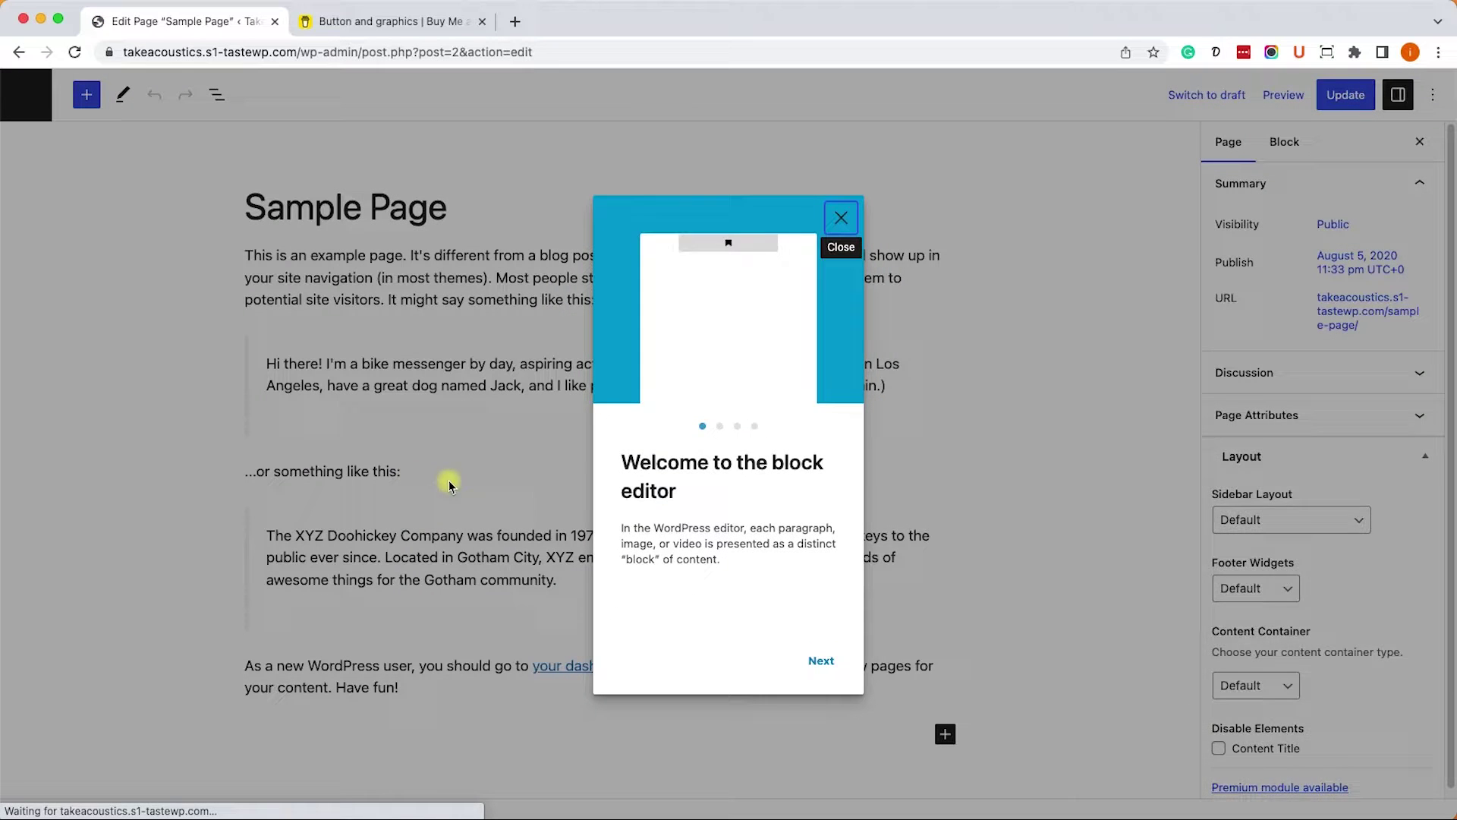
click(839, 218)
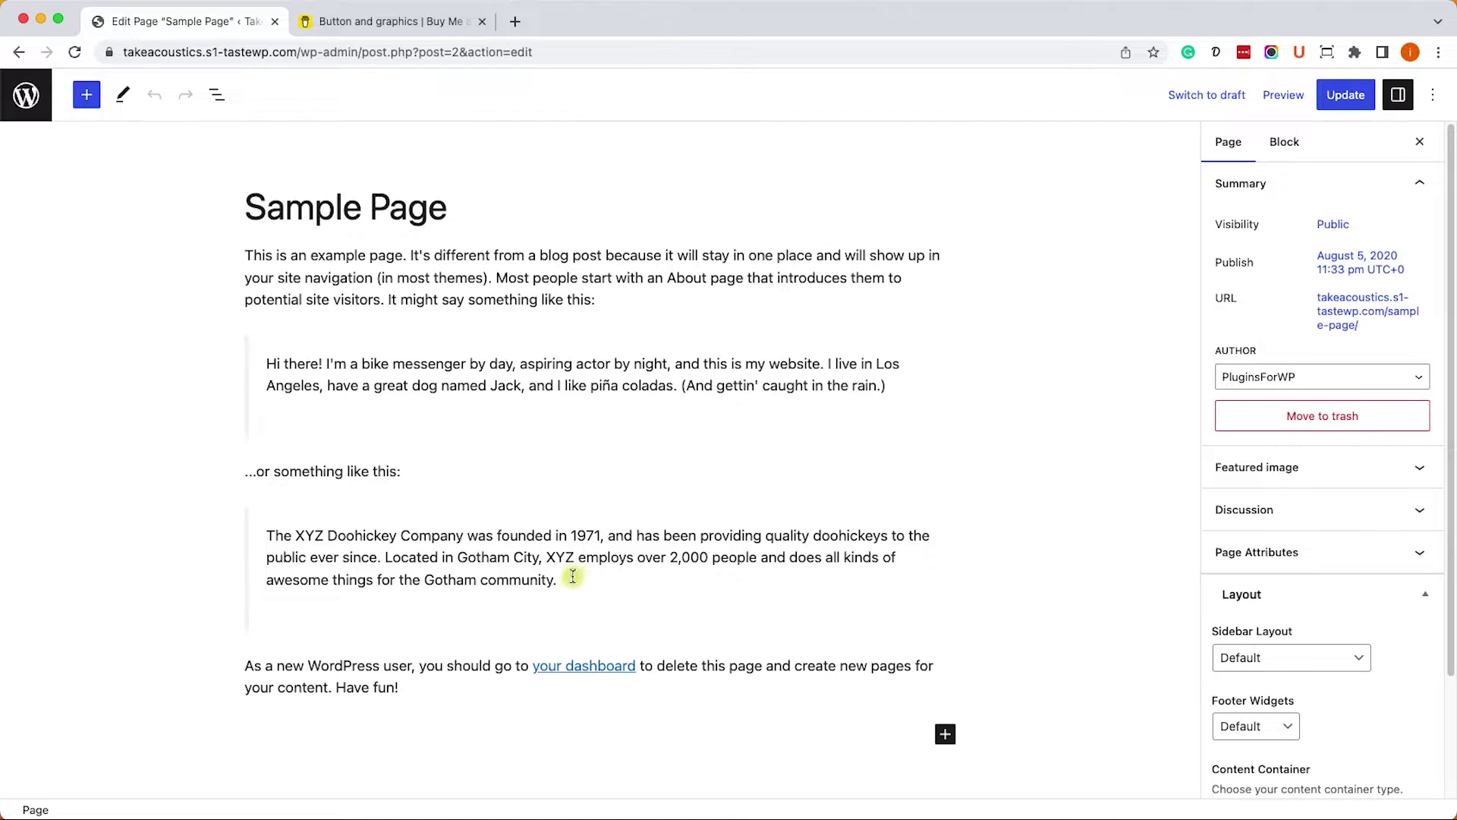
click(85, 94)
click(134, 158)
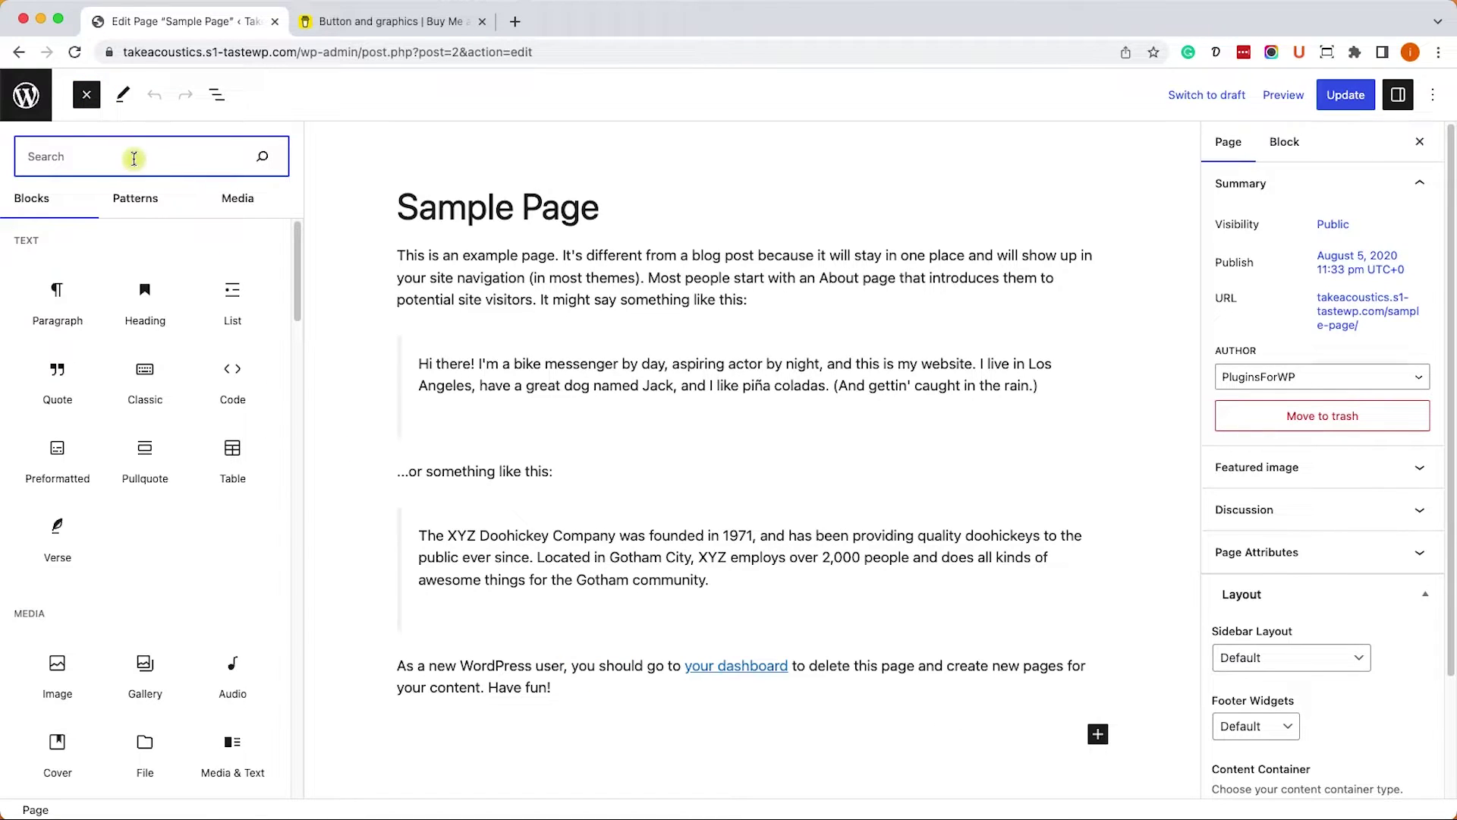
text(html)
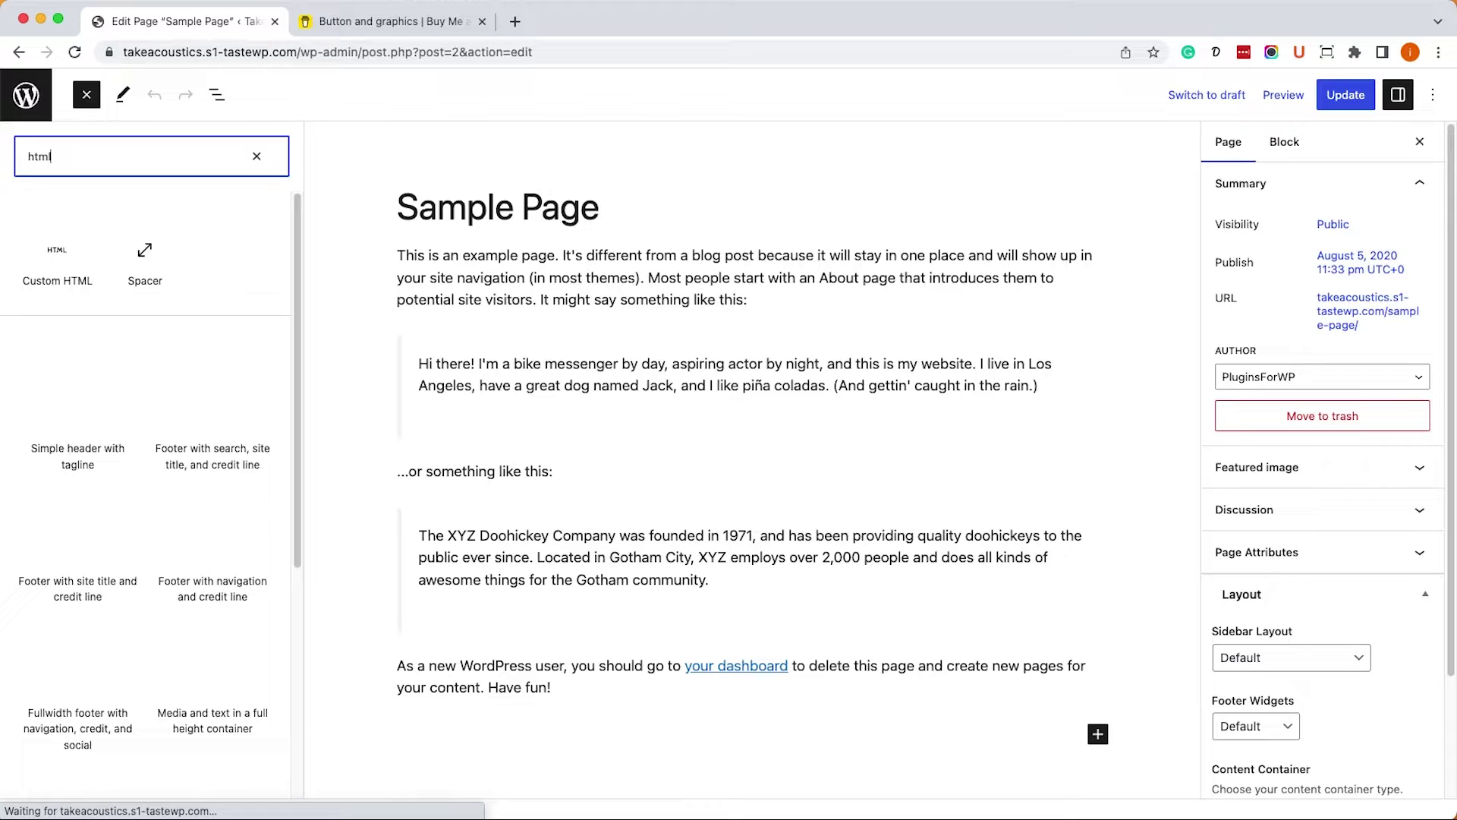
click(57, 259)
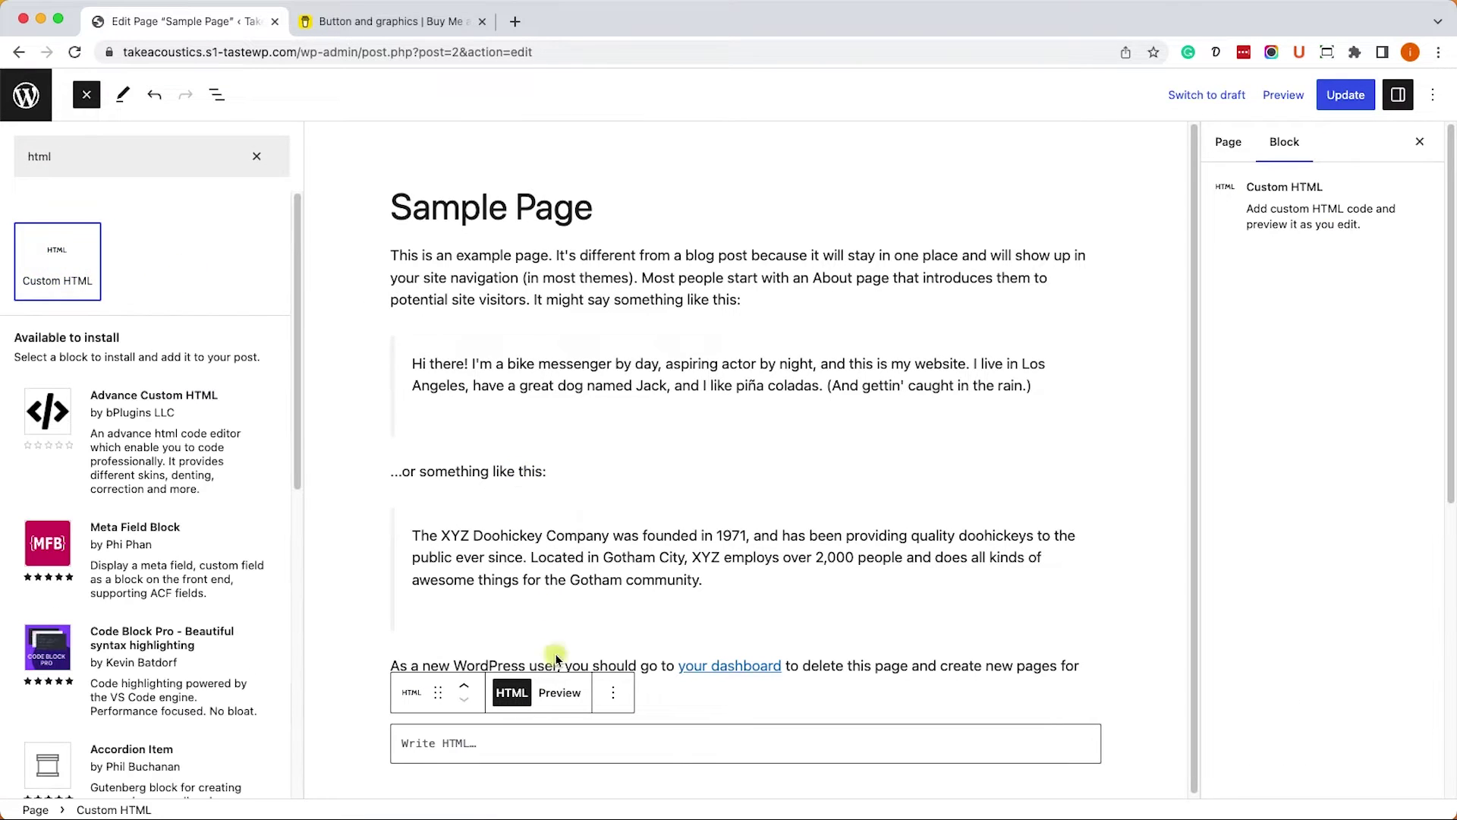
Paste the Buy Me a Coffee button code into the block, update the page and view it
click(550, 738)
key(ctrl+v)
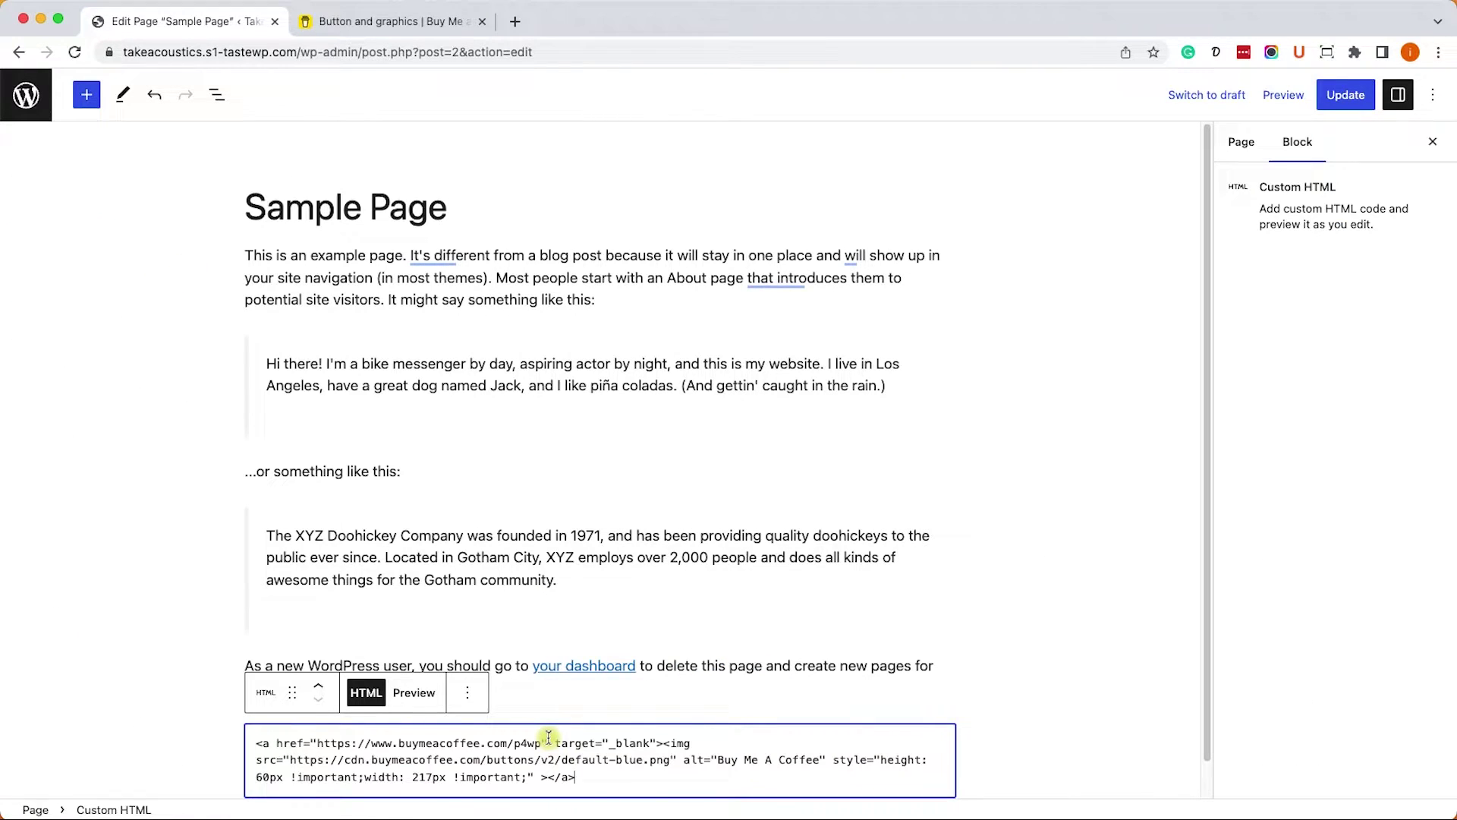
click(1343, 101)
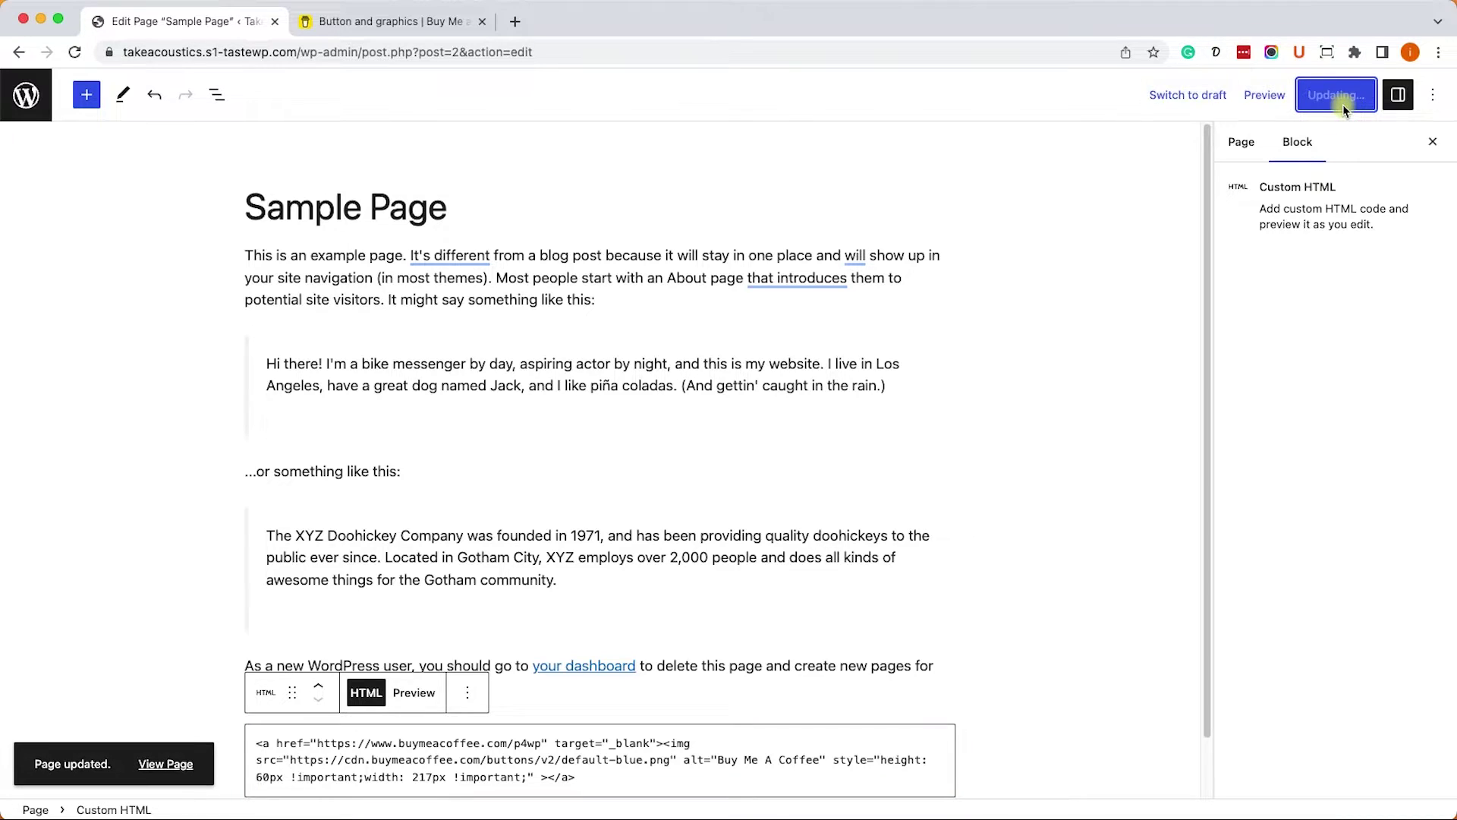
click(177, 765)
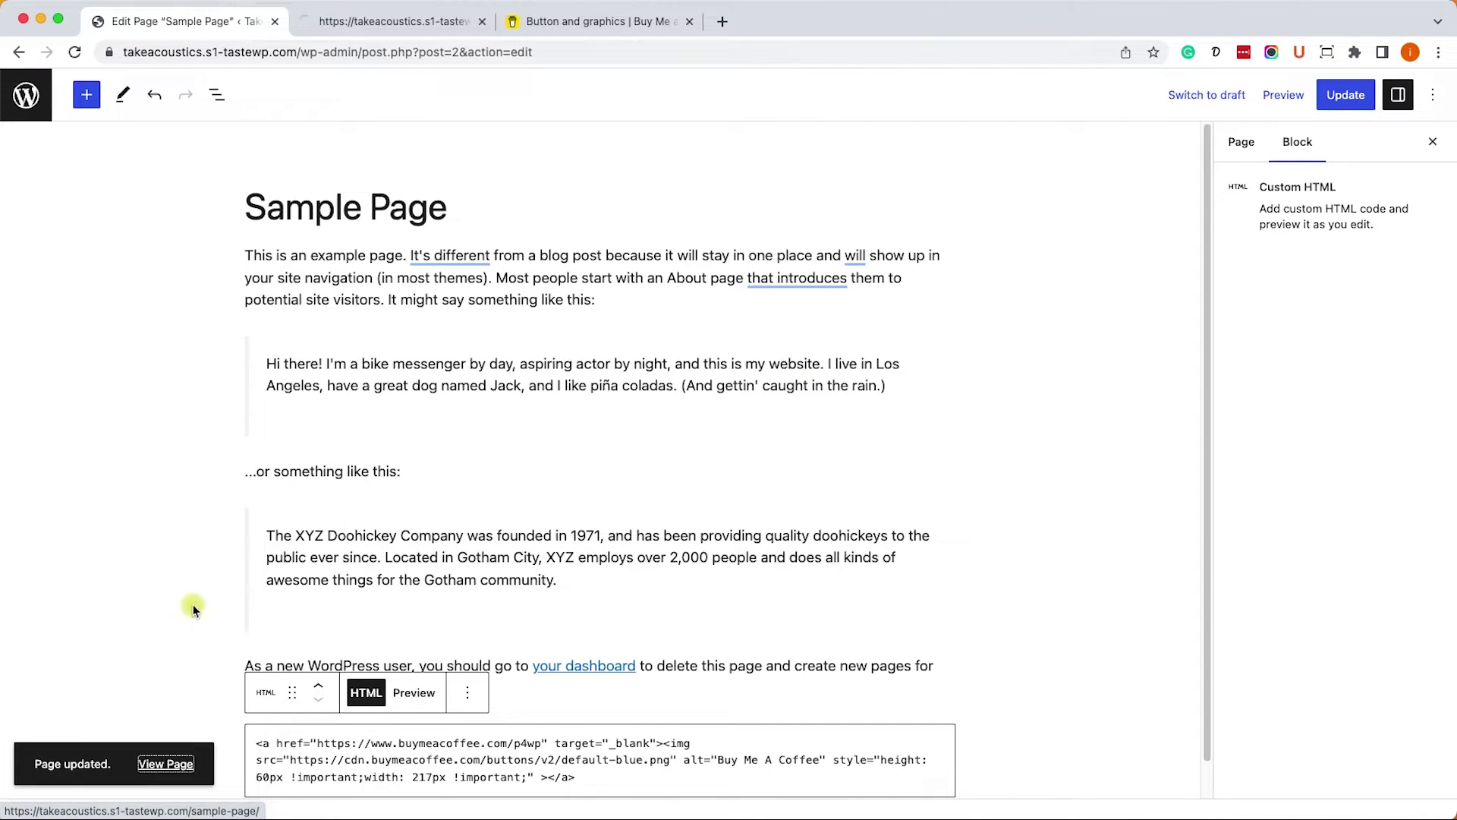
Follow the embedded button to the support page and try 3, 5, then 1 coffee
click(384, 22)
scroll(450, 319, down, 3)
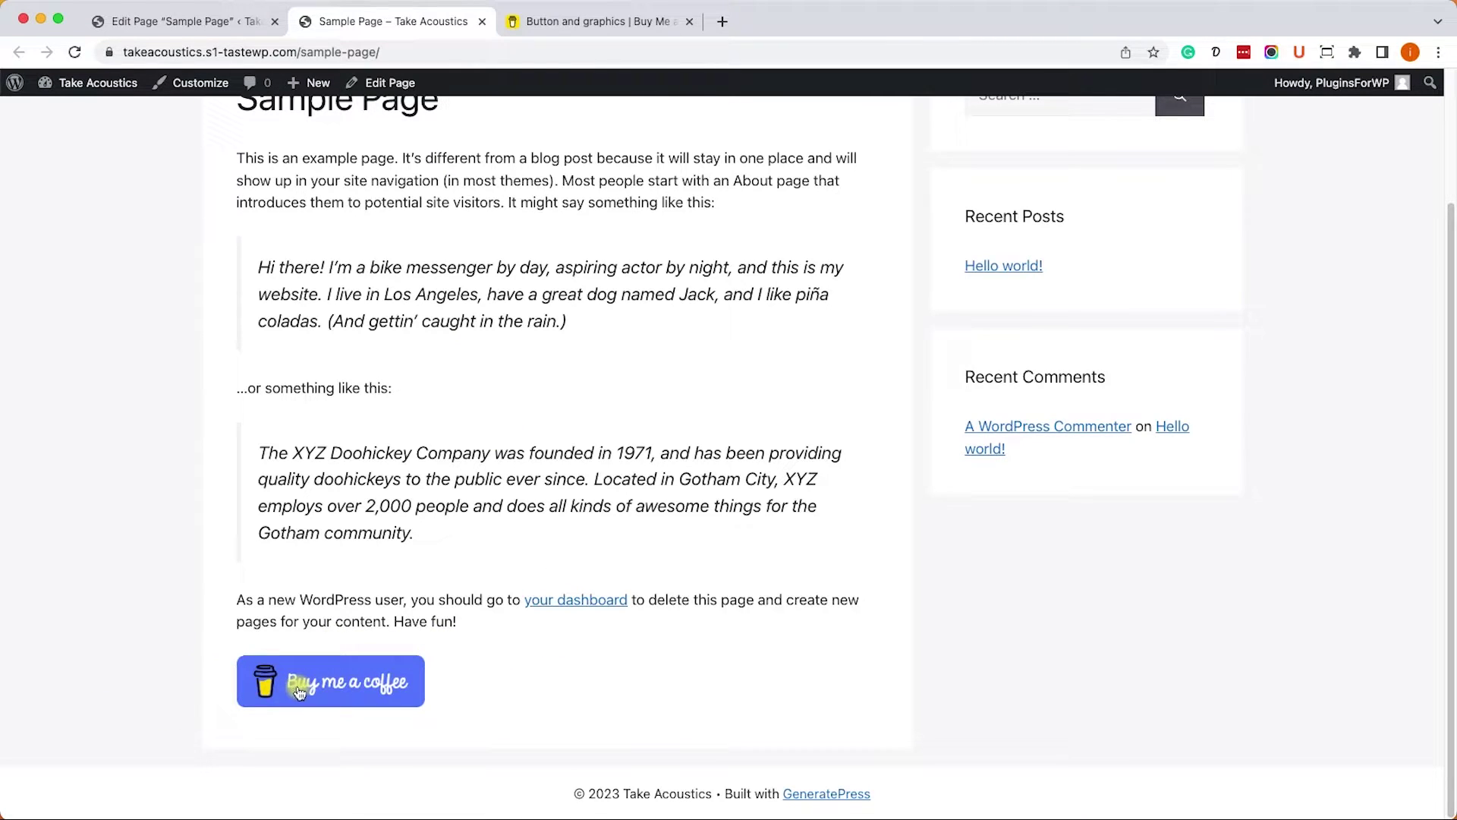
click(373, 692)
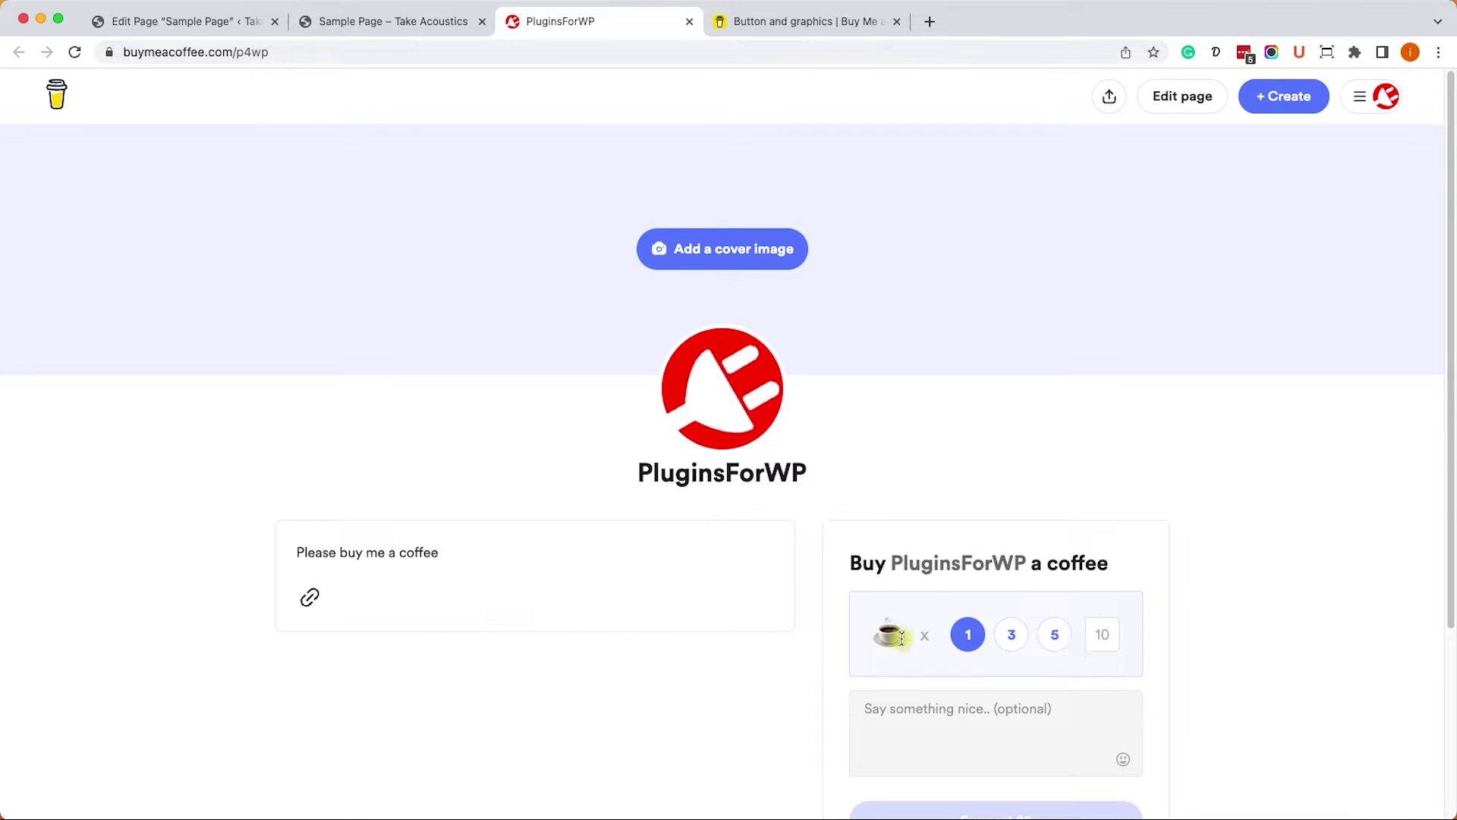
scroll(1133, 635, down, 2)
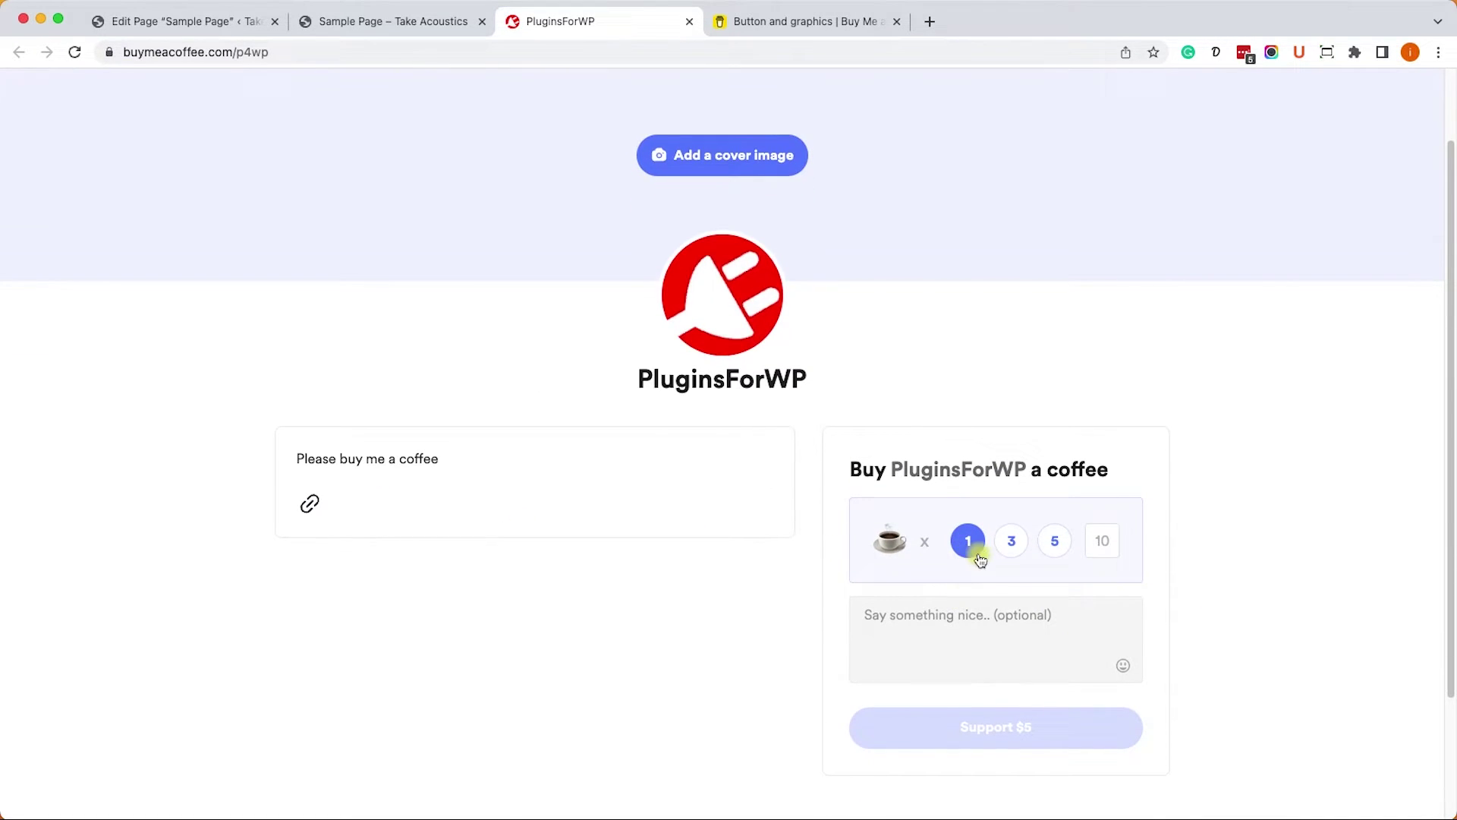
click(1008, 544)
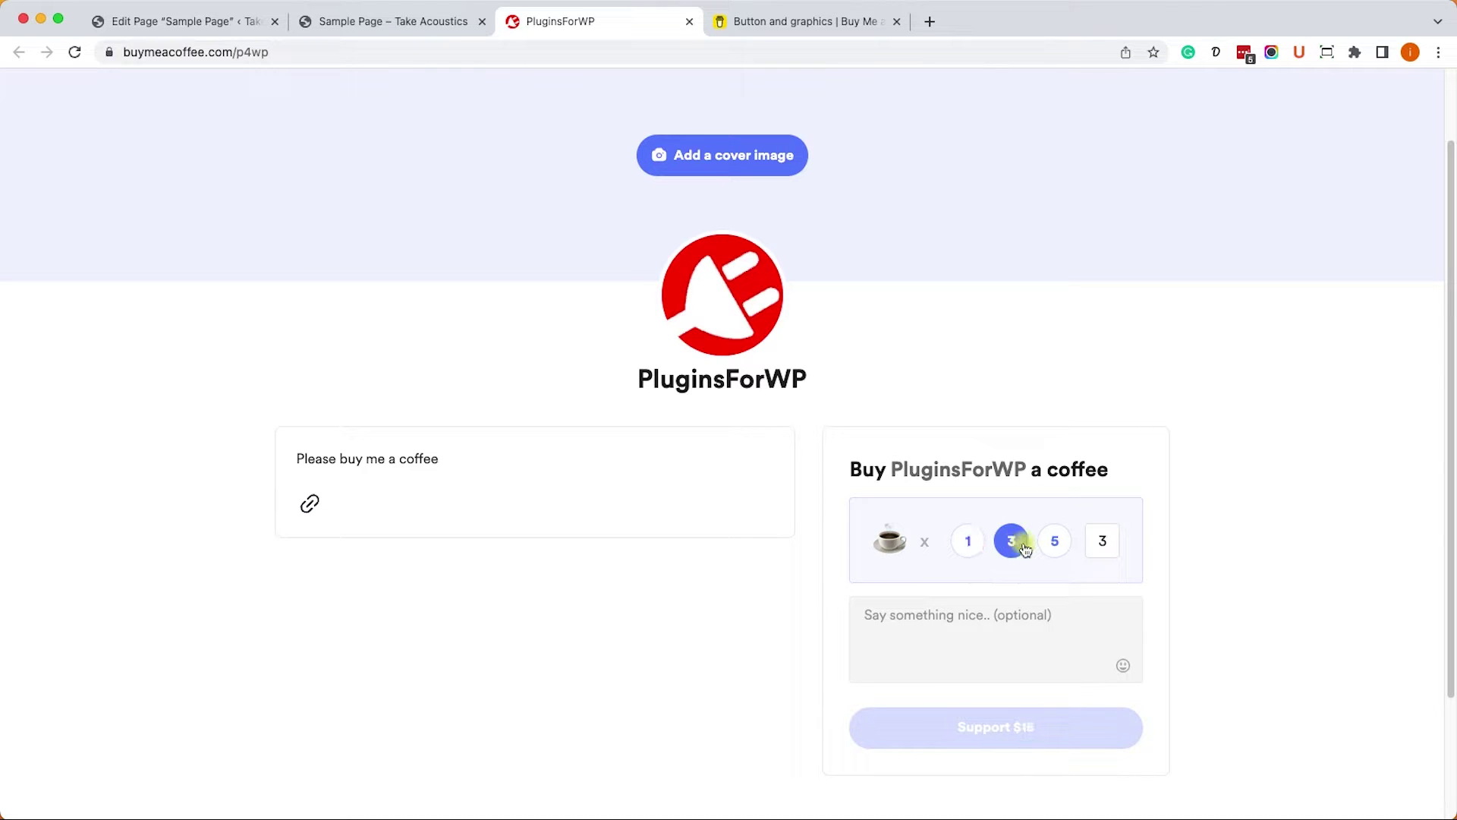
click(1050, 542)
click(967, 548)
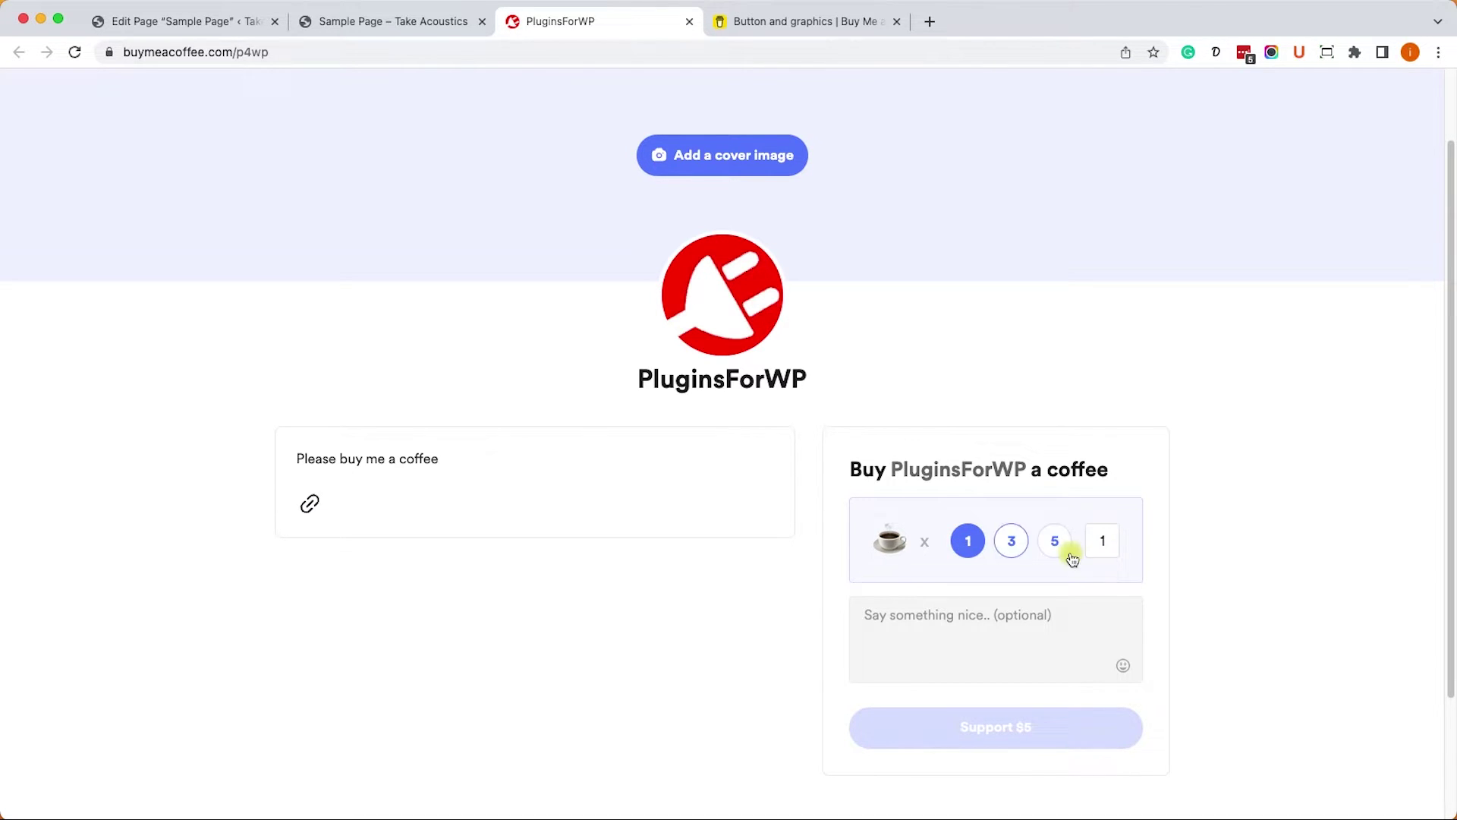
scroll(1060, 554, up, 2)
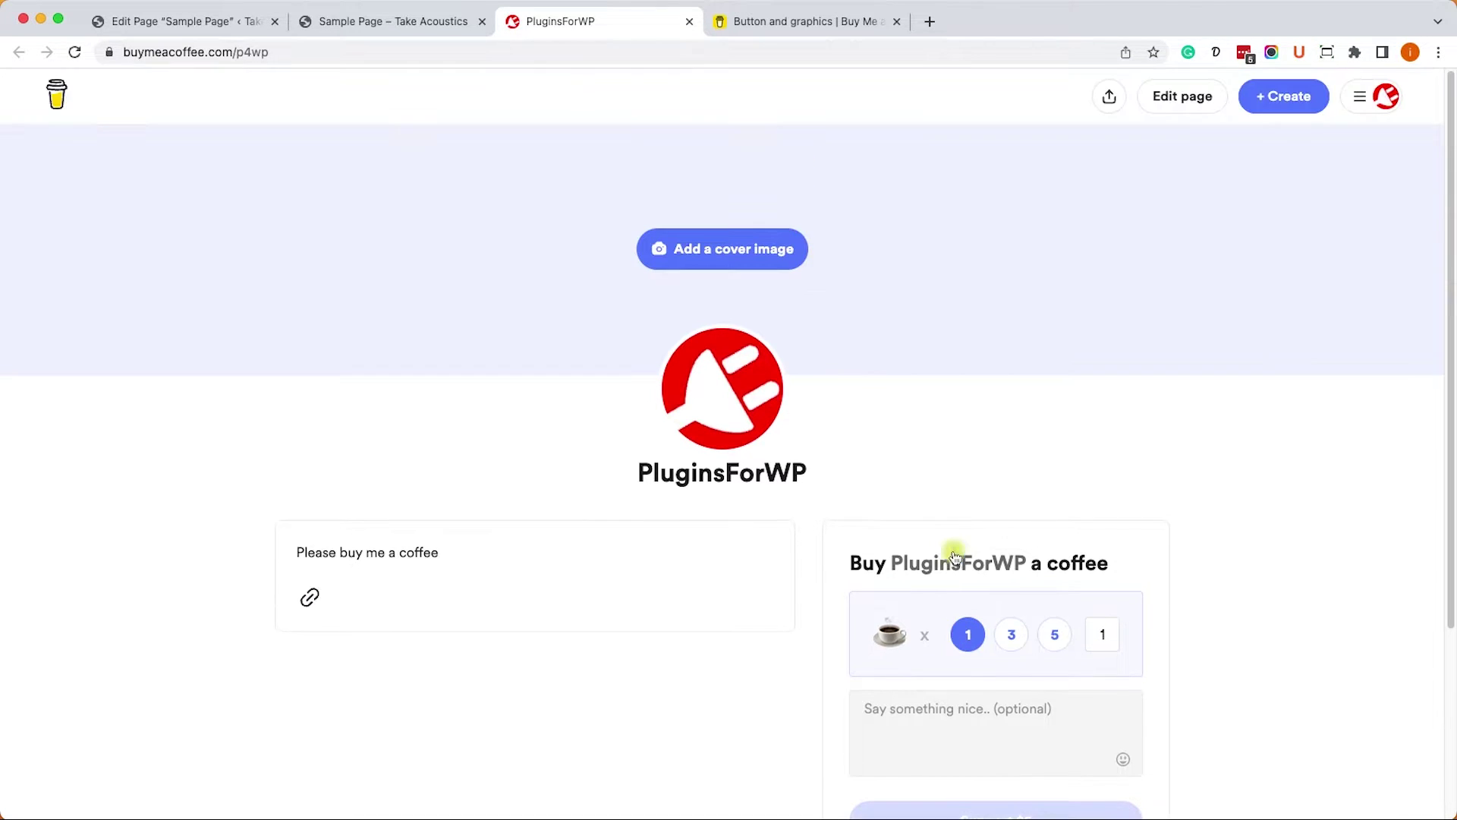
Close the support page and generator, then view the Donations settings with the $5 coffee price
click(689, 22)
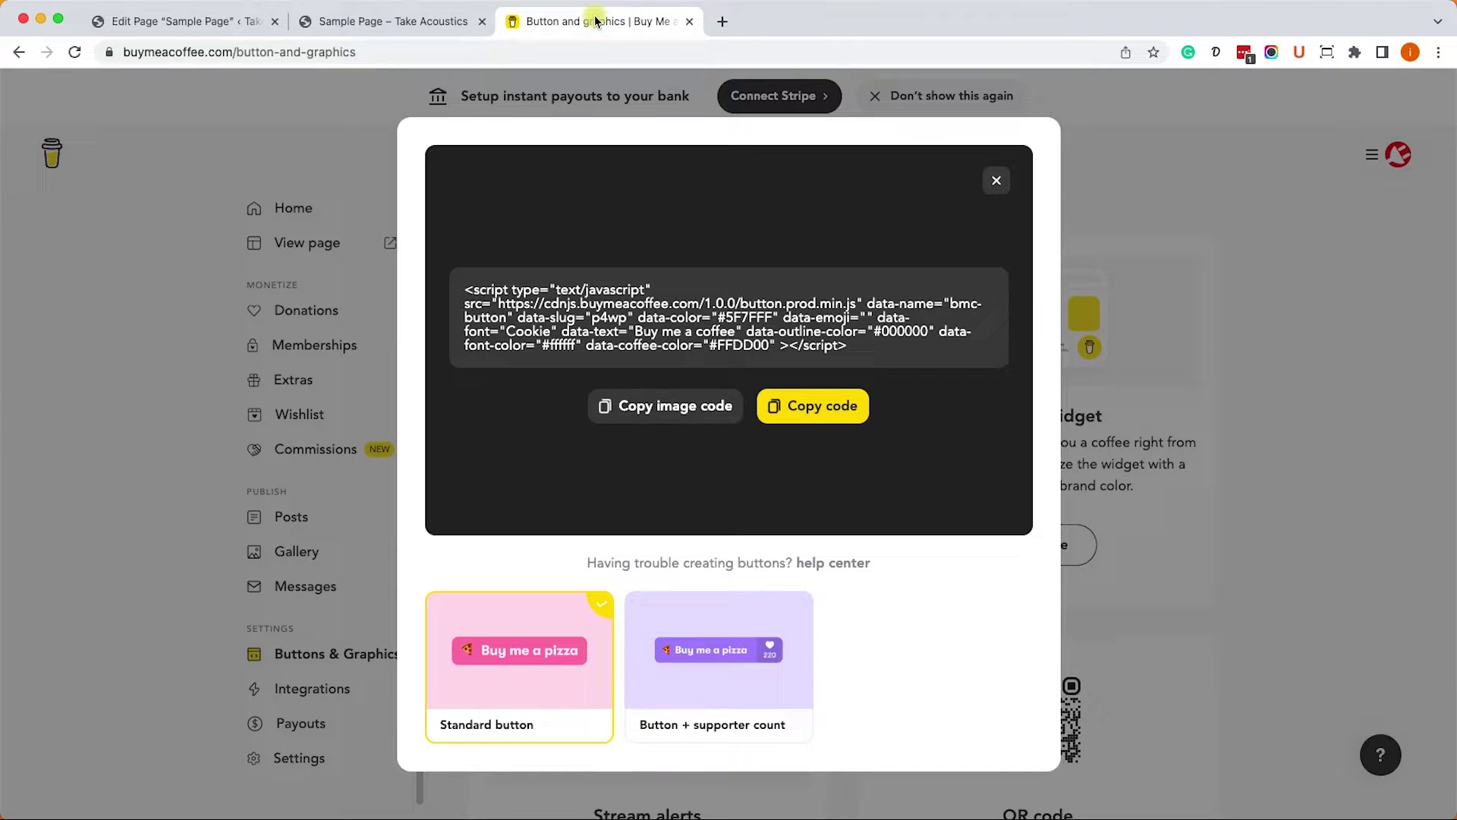
click(600, 21)
click(995, 181)
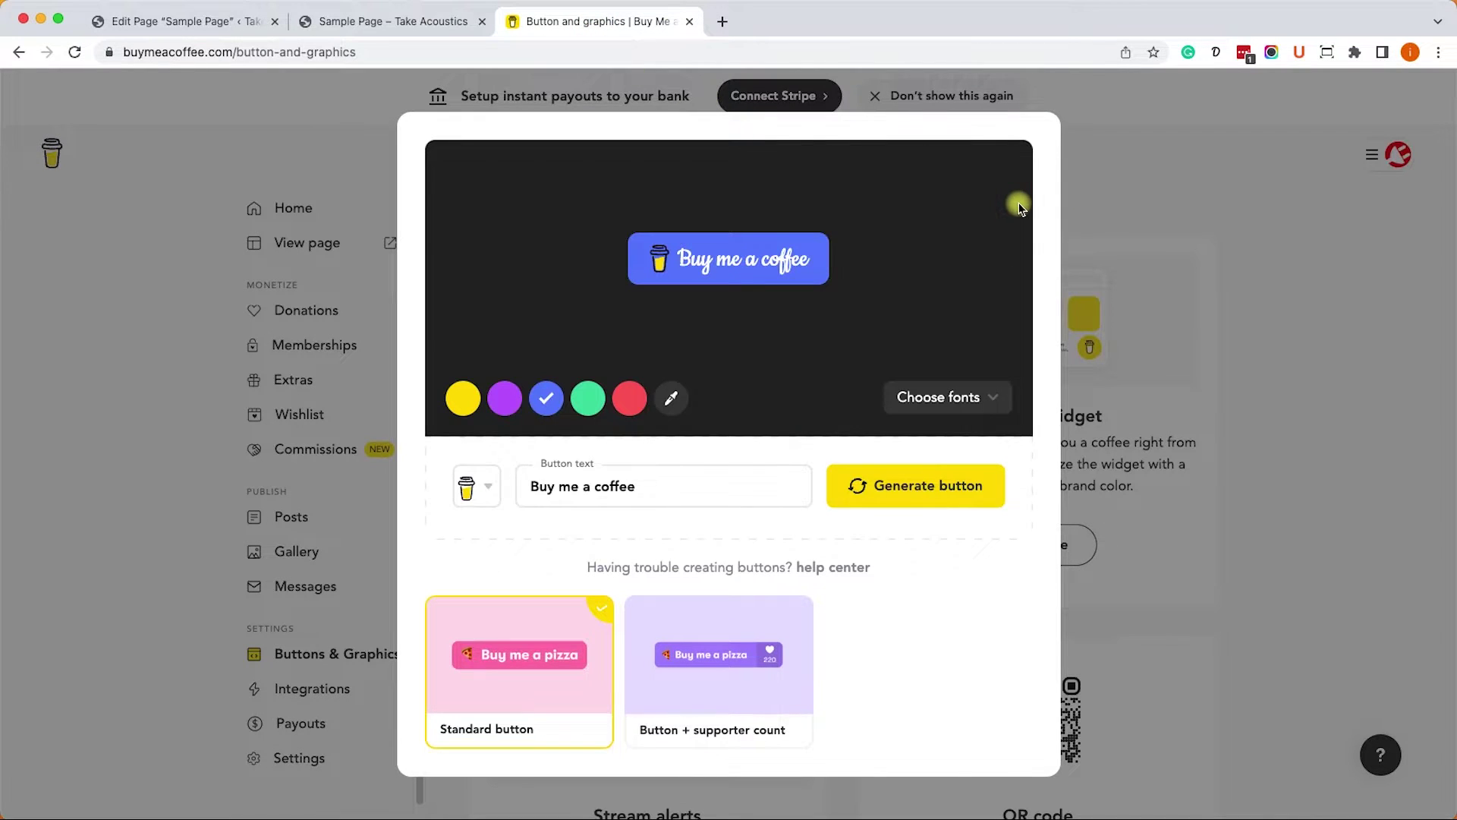
click(1111, 278)
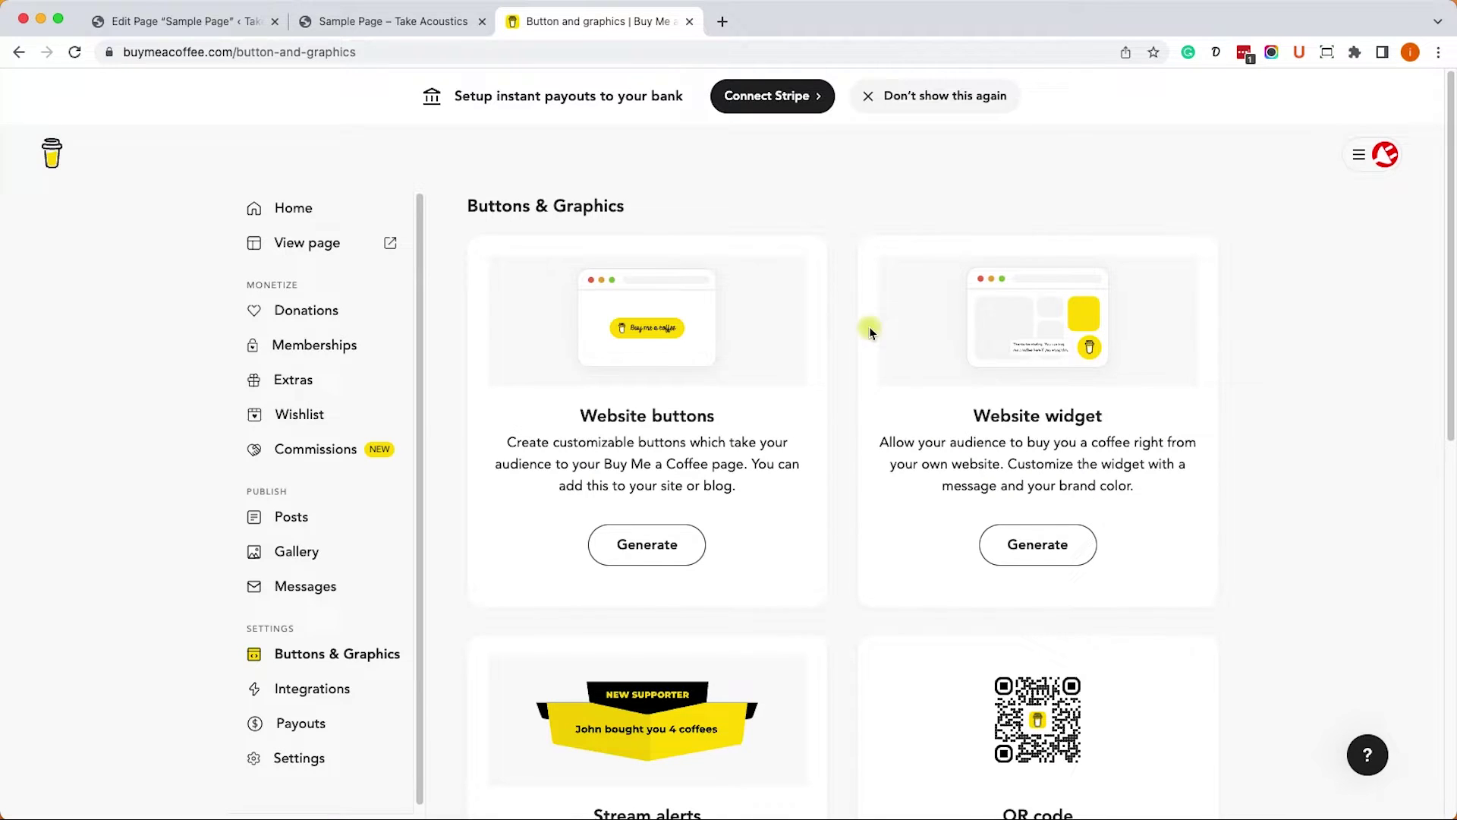
click(328, 323)
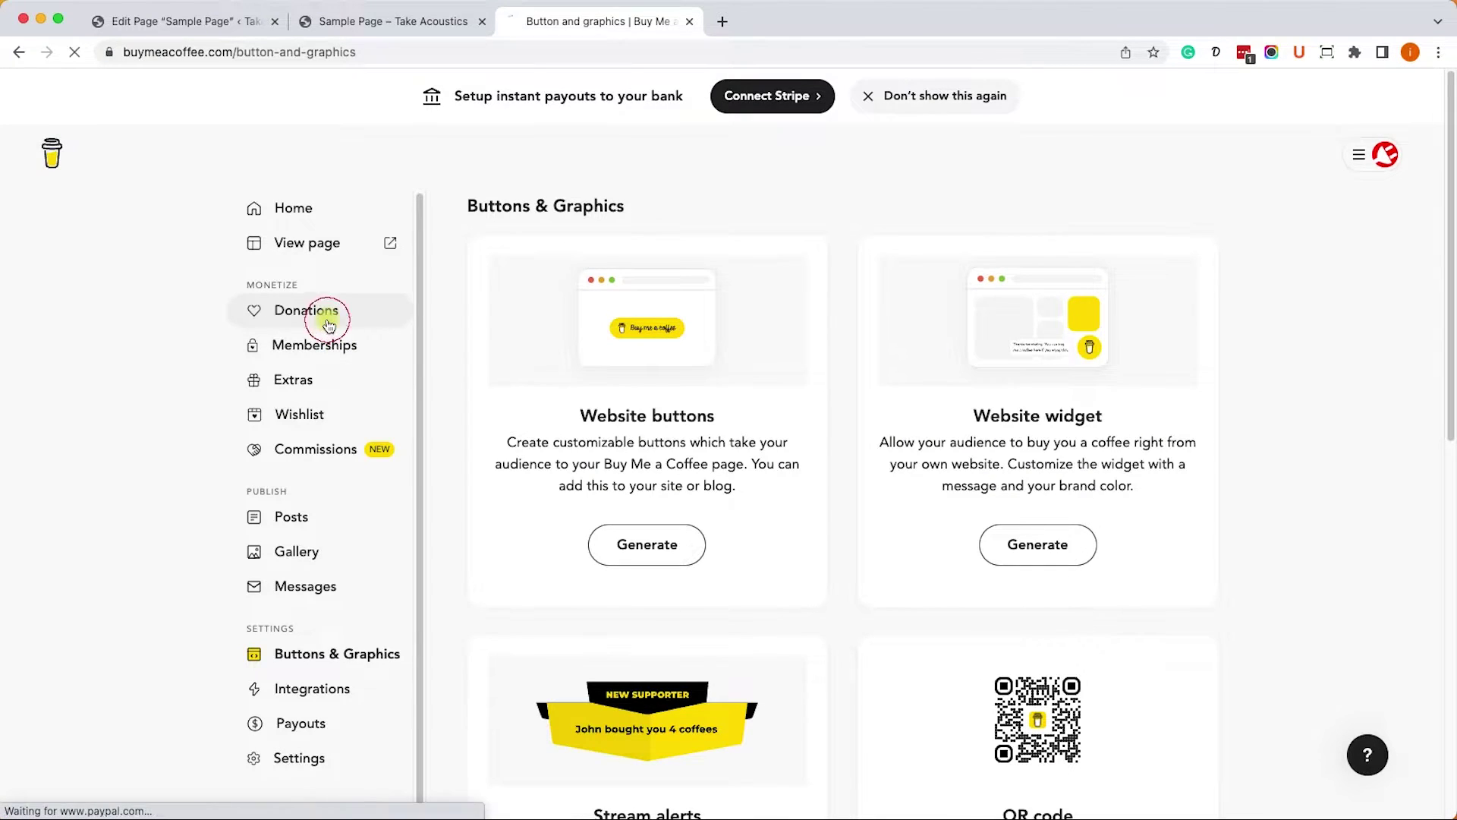
click(623, 228)
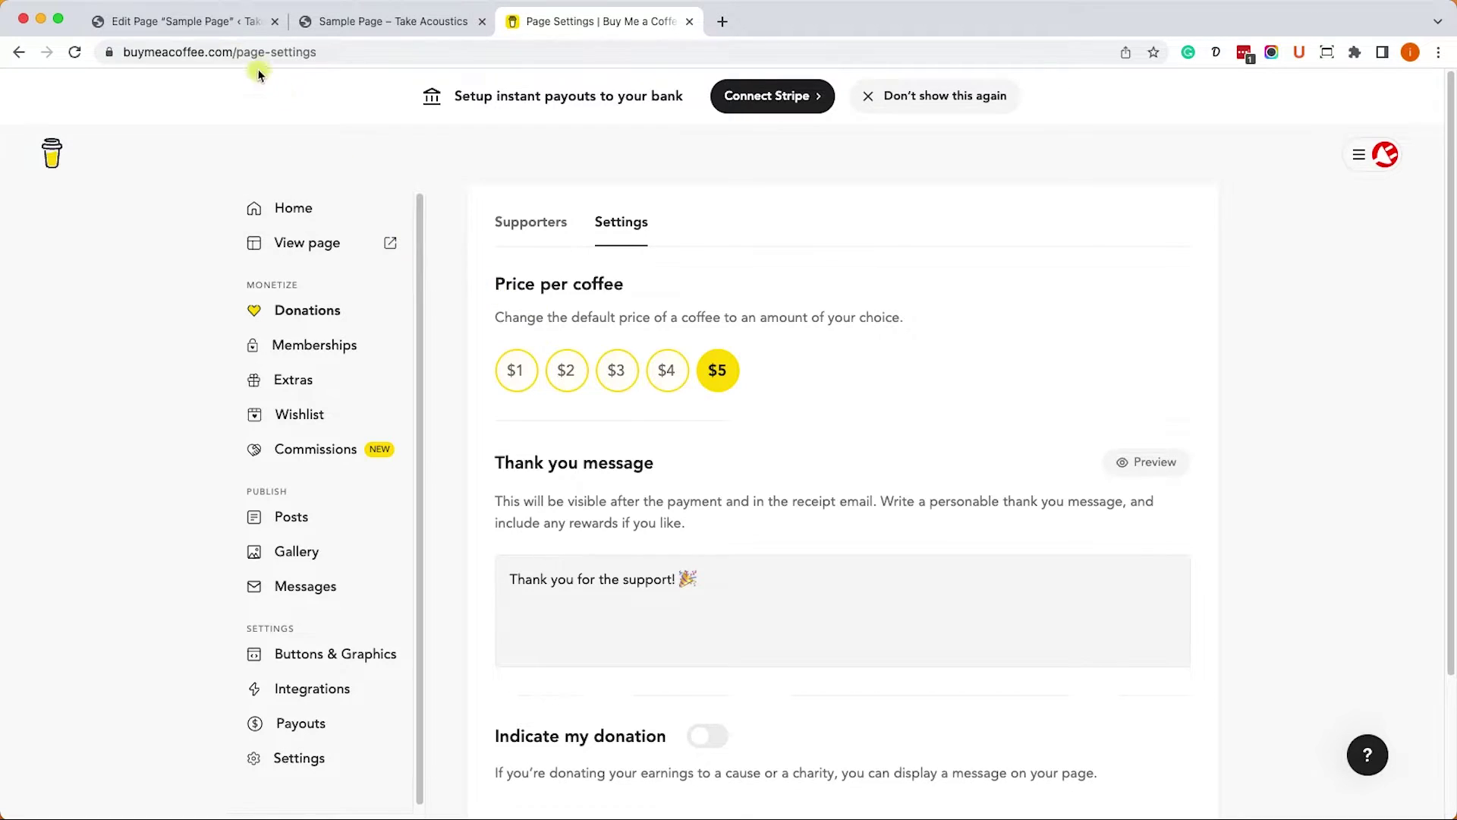
Turn off fullscreen editing in the Sample Page editor and go to Add New plugin
click(216, 23)
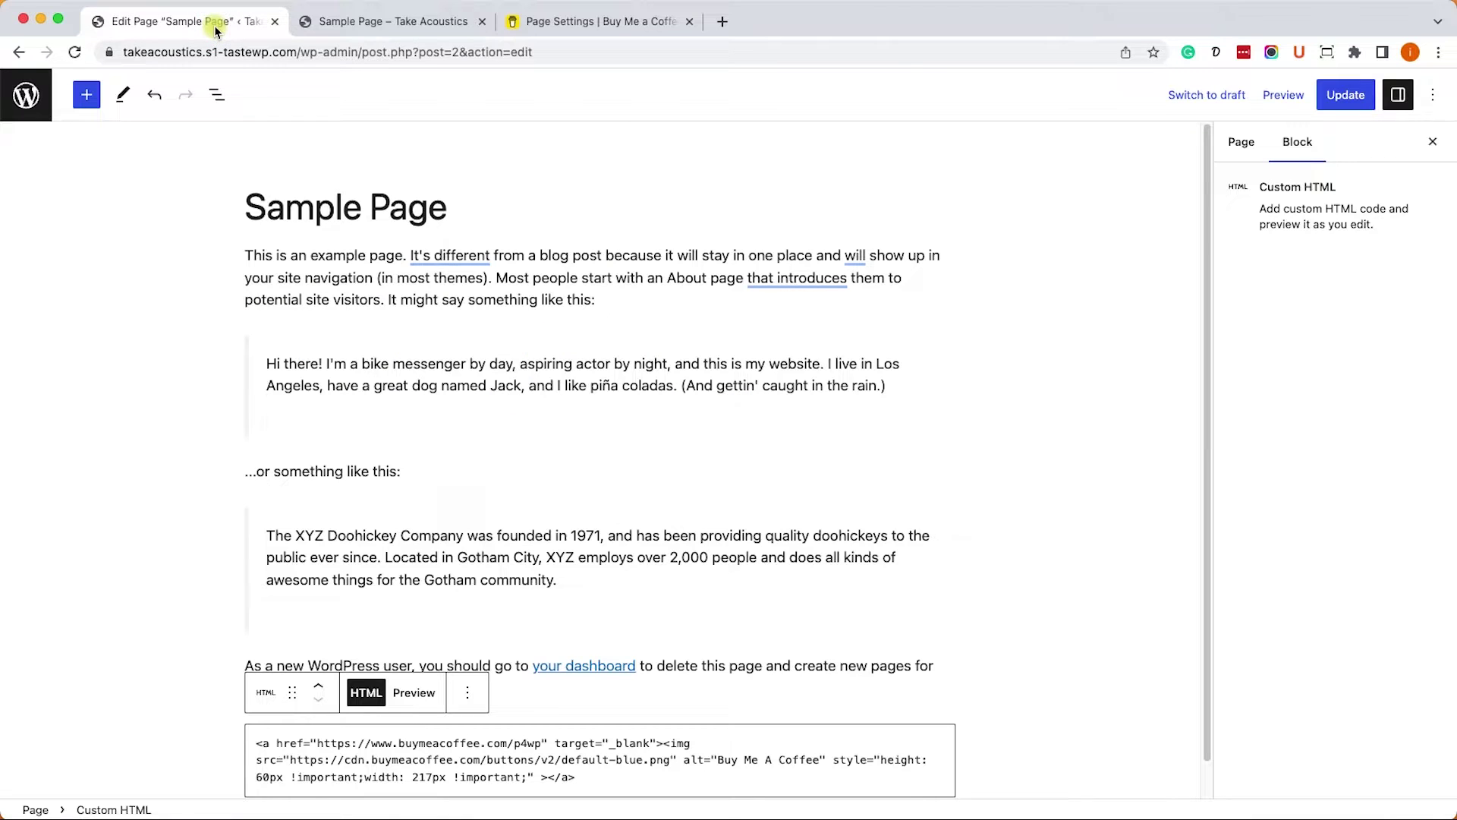
click(1442, 98)
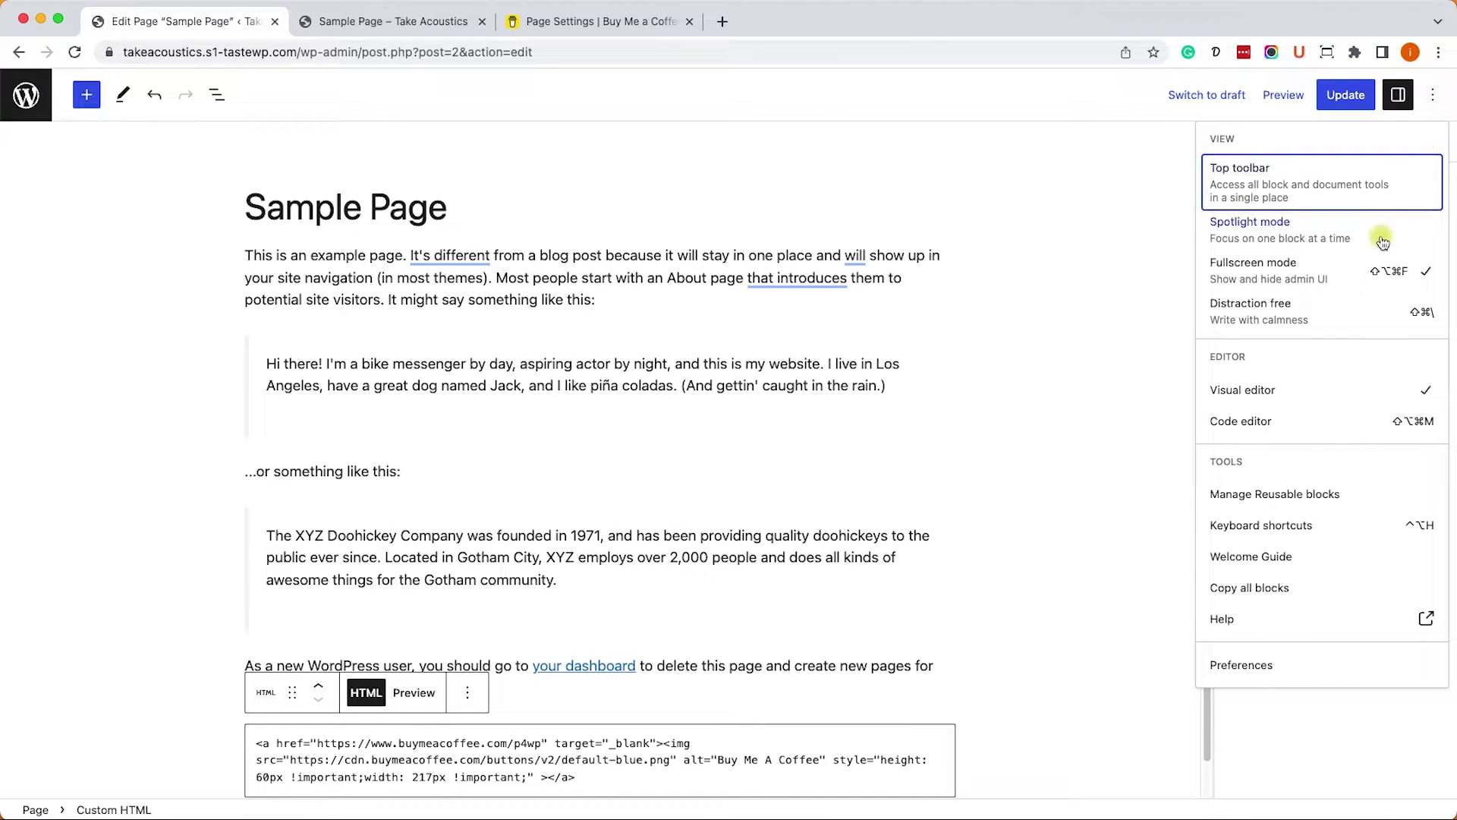
click(1320, 273)
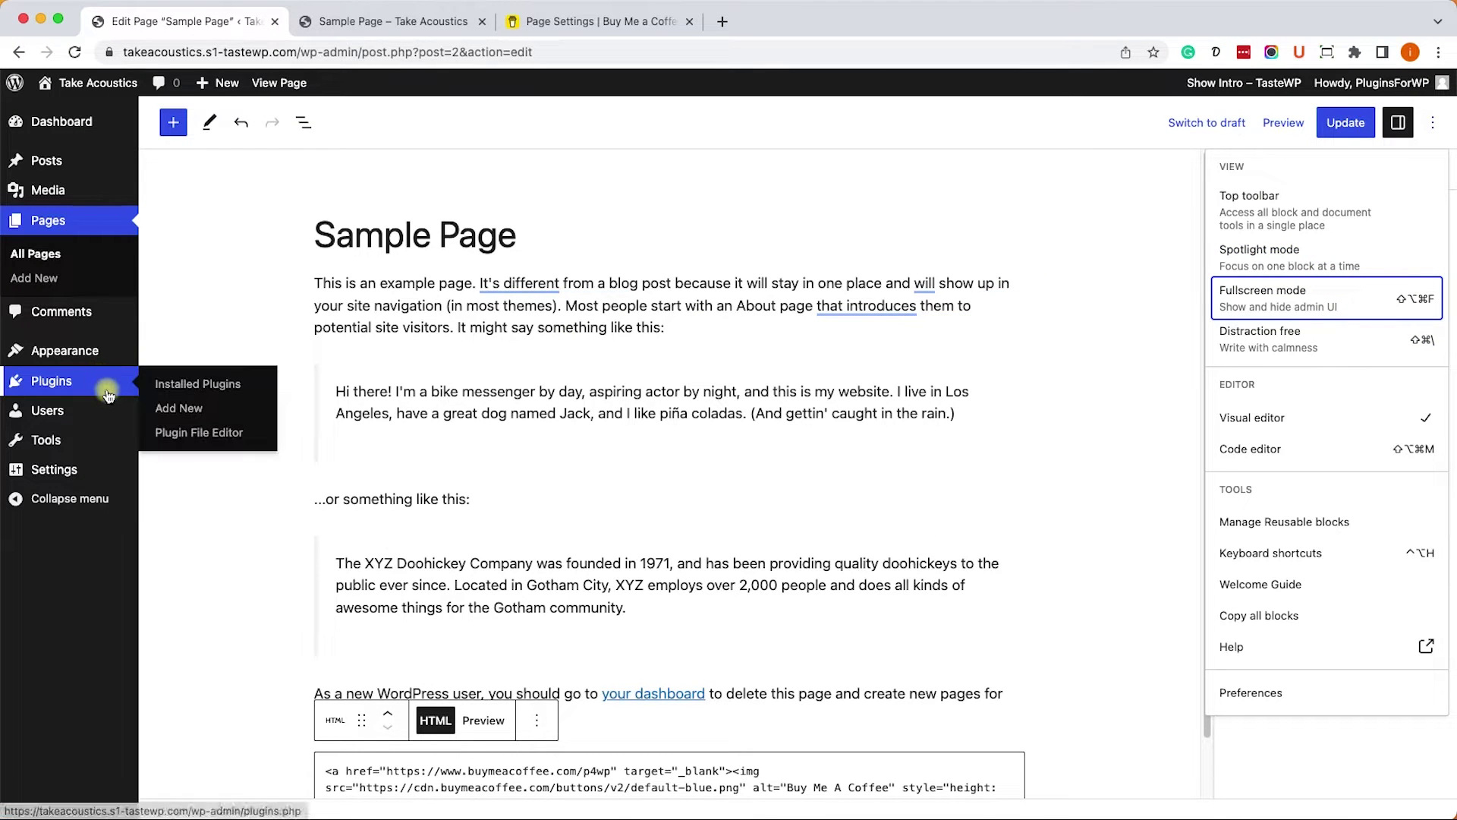
click(184, 407)
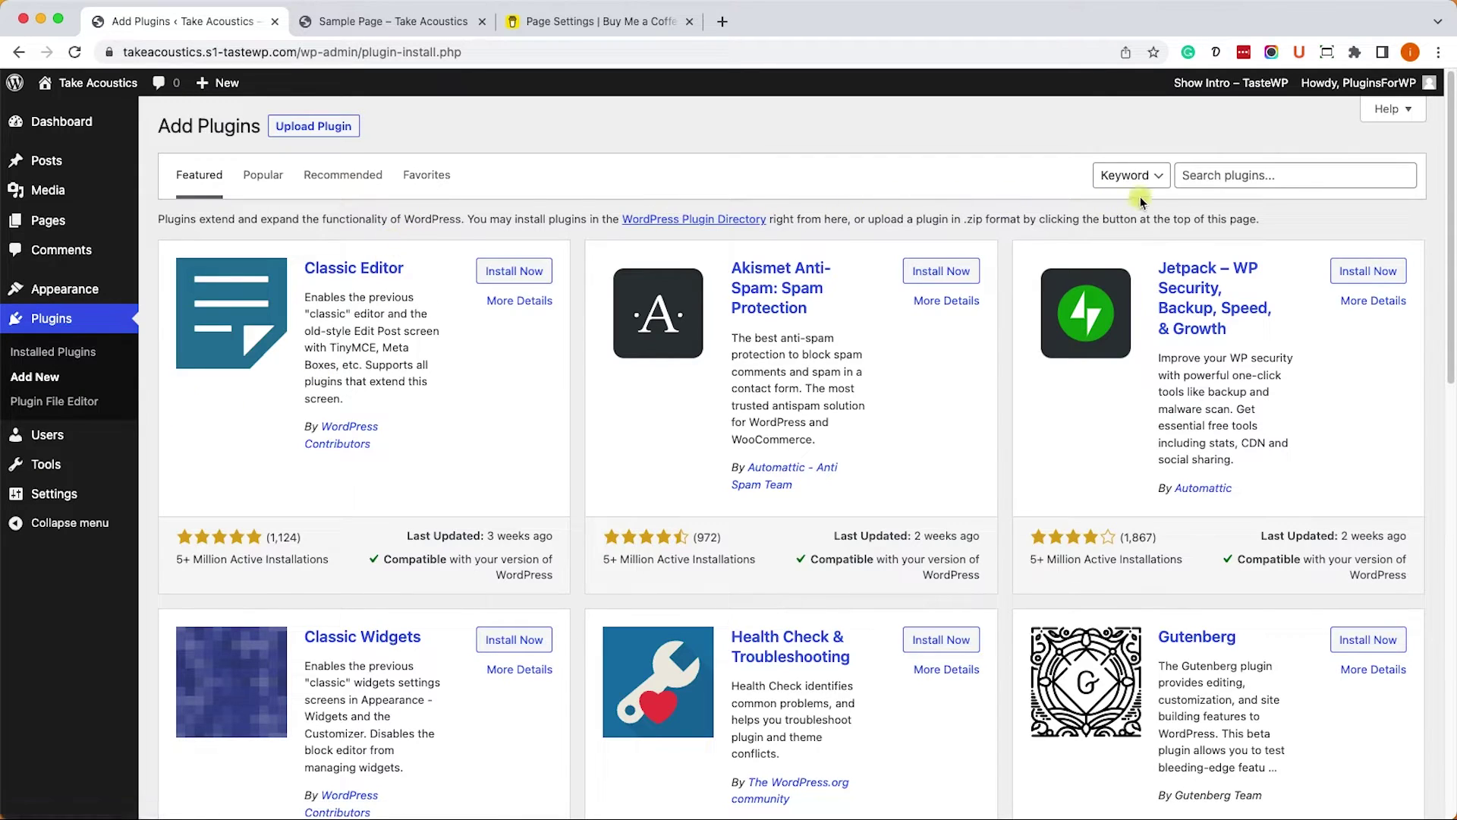
Search 'buy me a coffee', install the Buy Me a Coffee plugin and activate it
click(1195, 177)
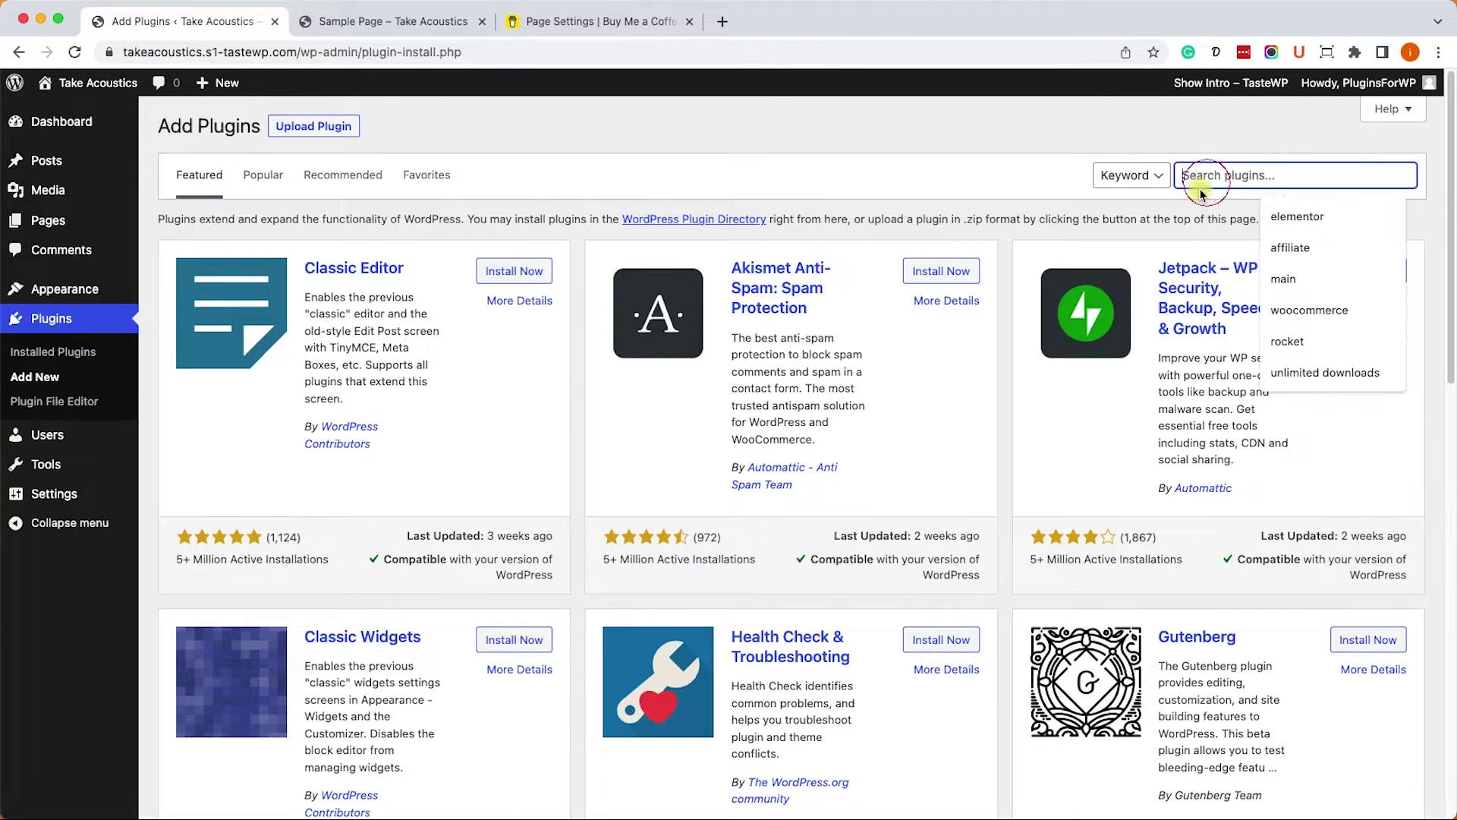
text(buy me a coffee)
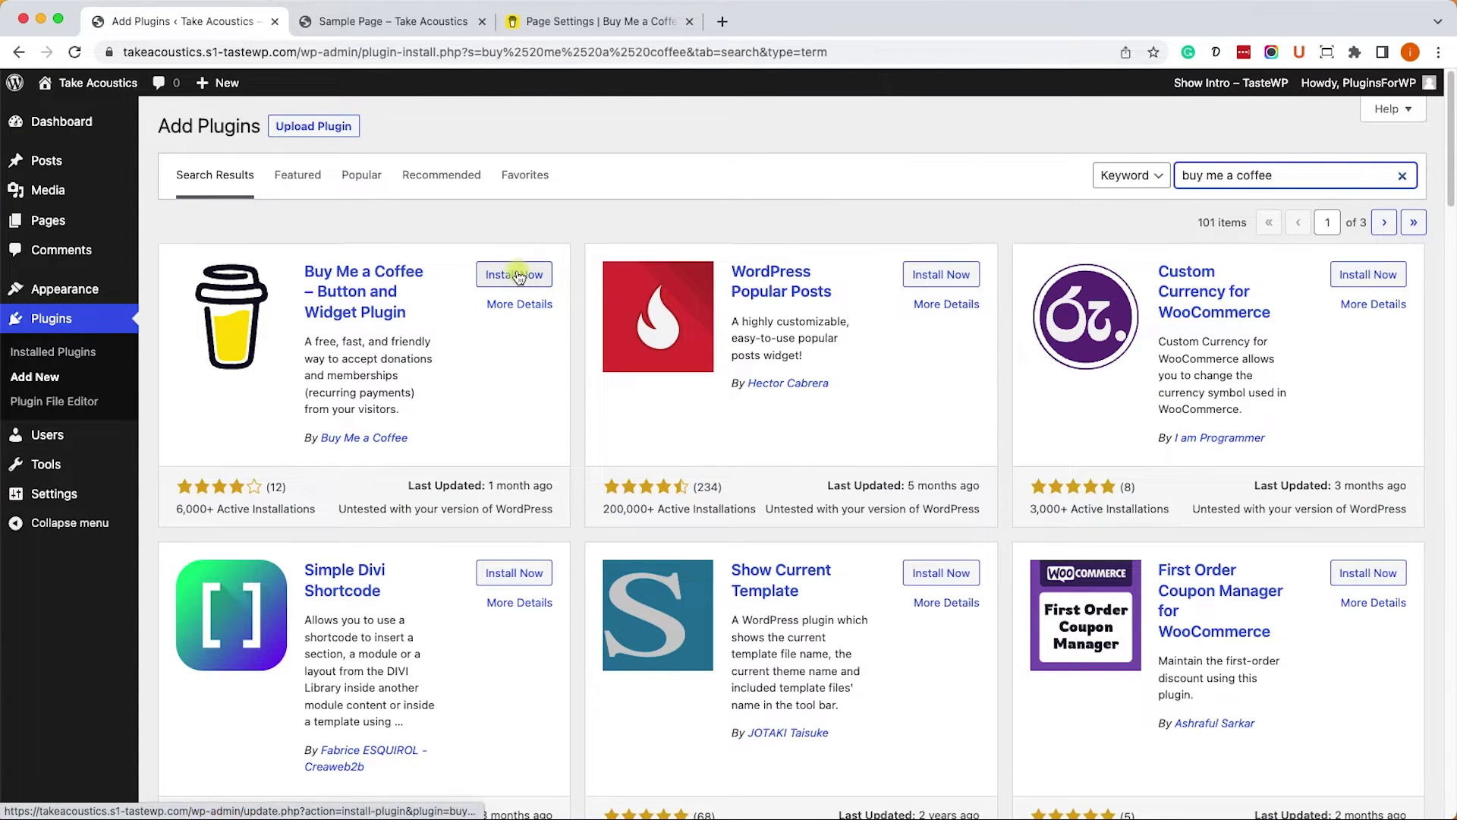
click(516, 275)
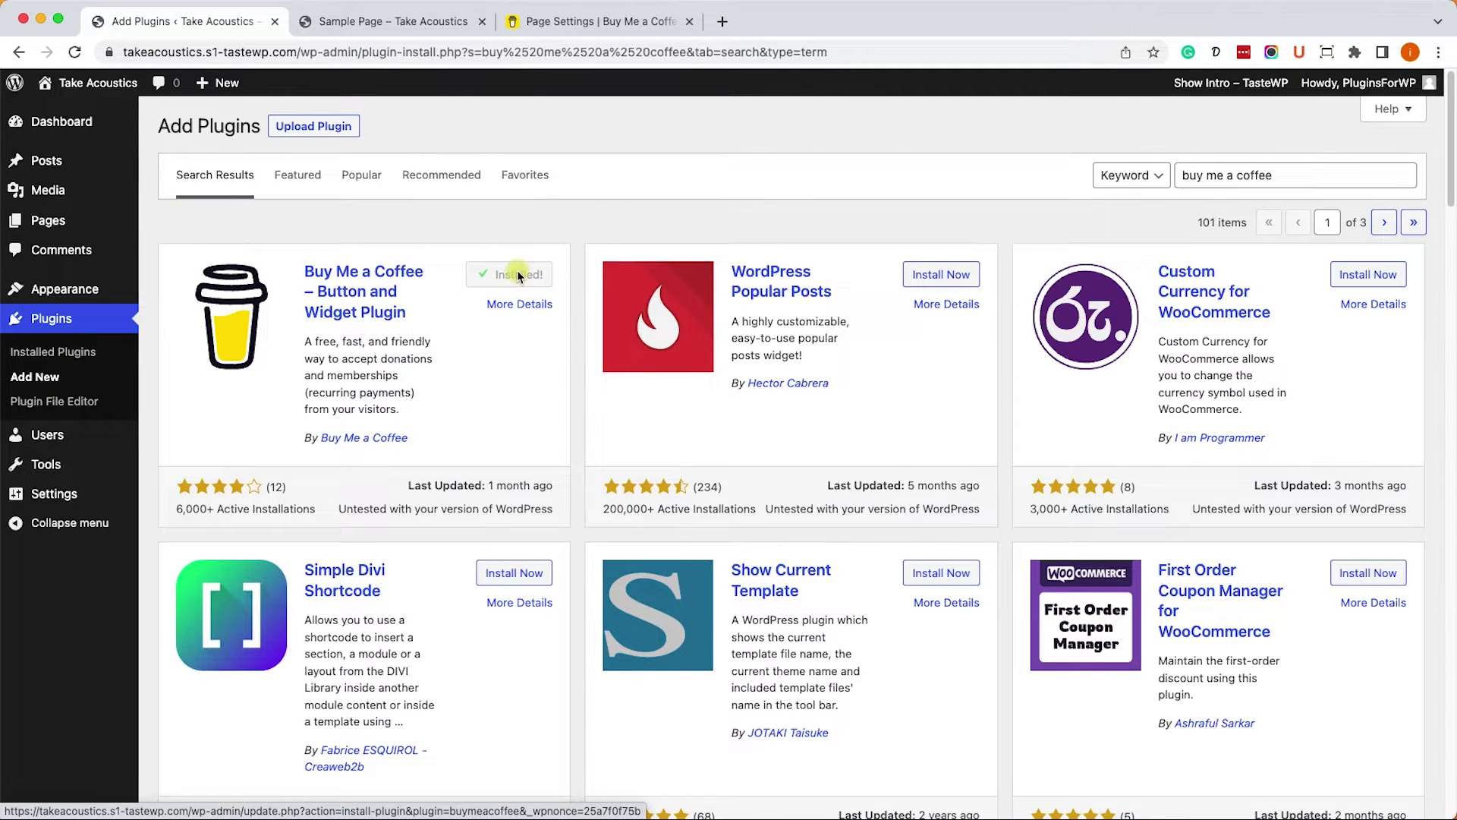
click(519, 275)
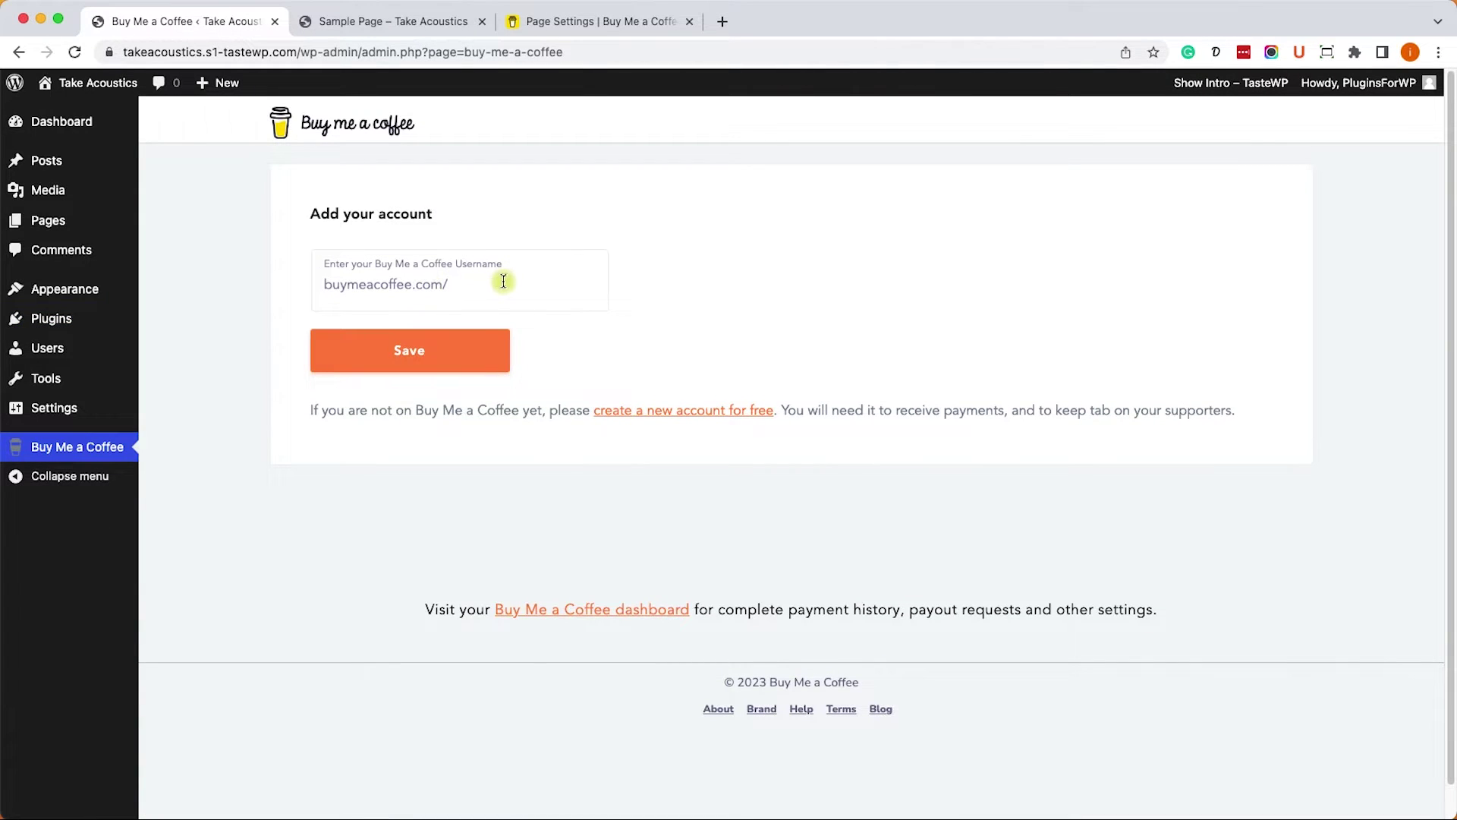
Save the p4wp username to link the account and toggle the floating Widget on
click(502, 282)
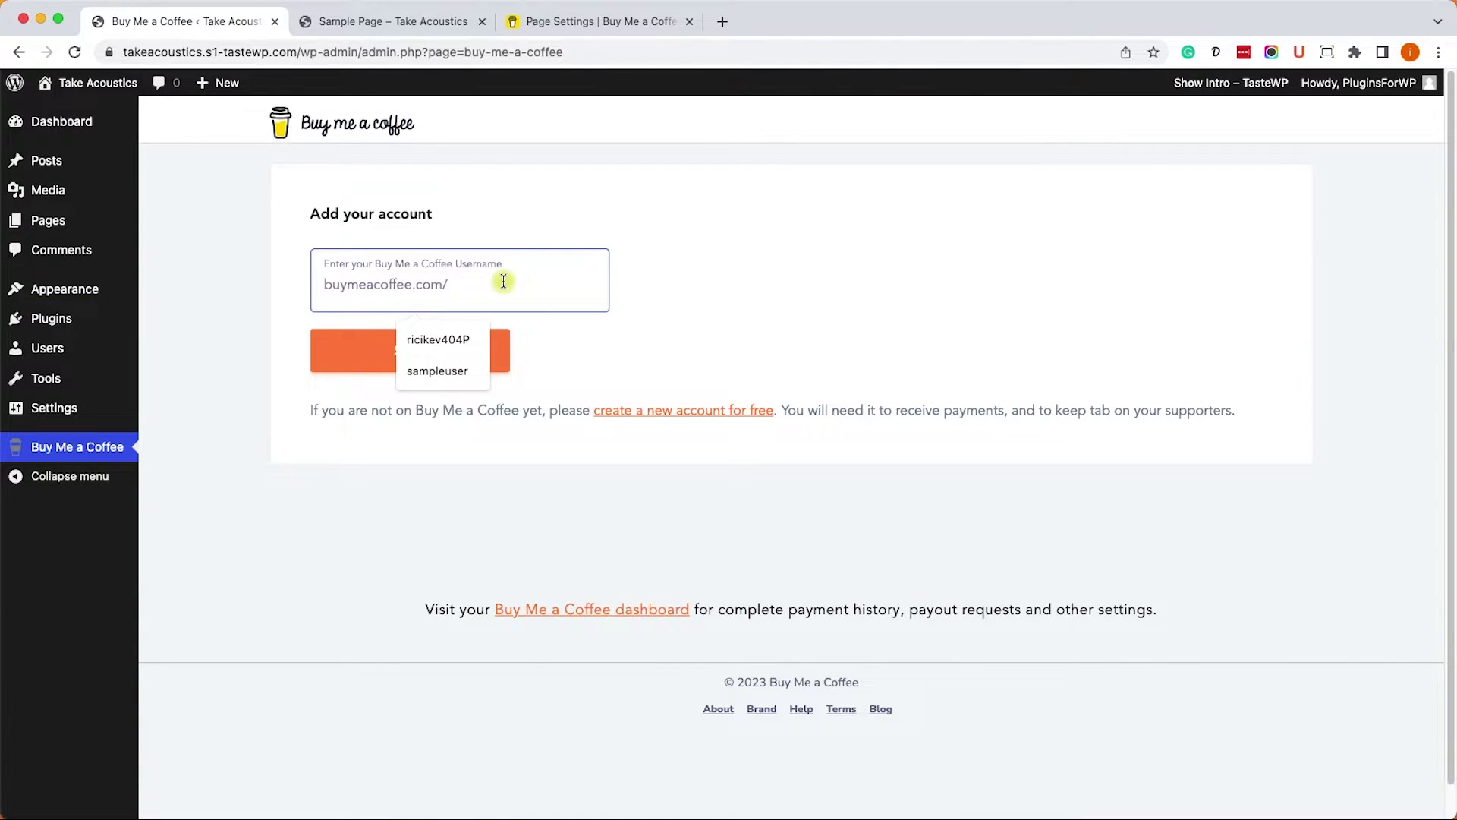
text(p4wp)
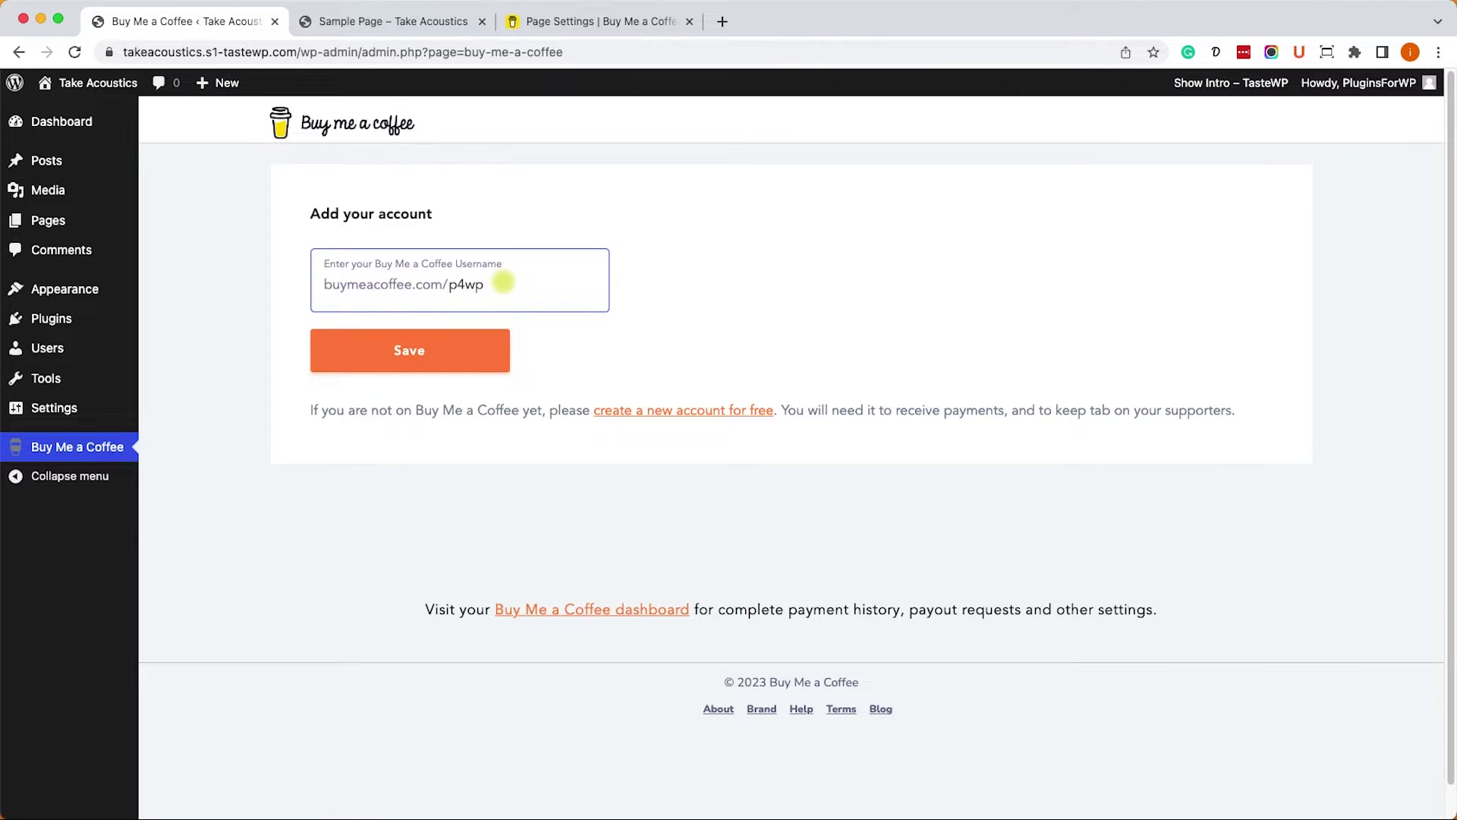
click(423, 348)
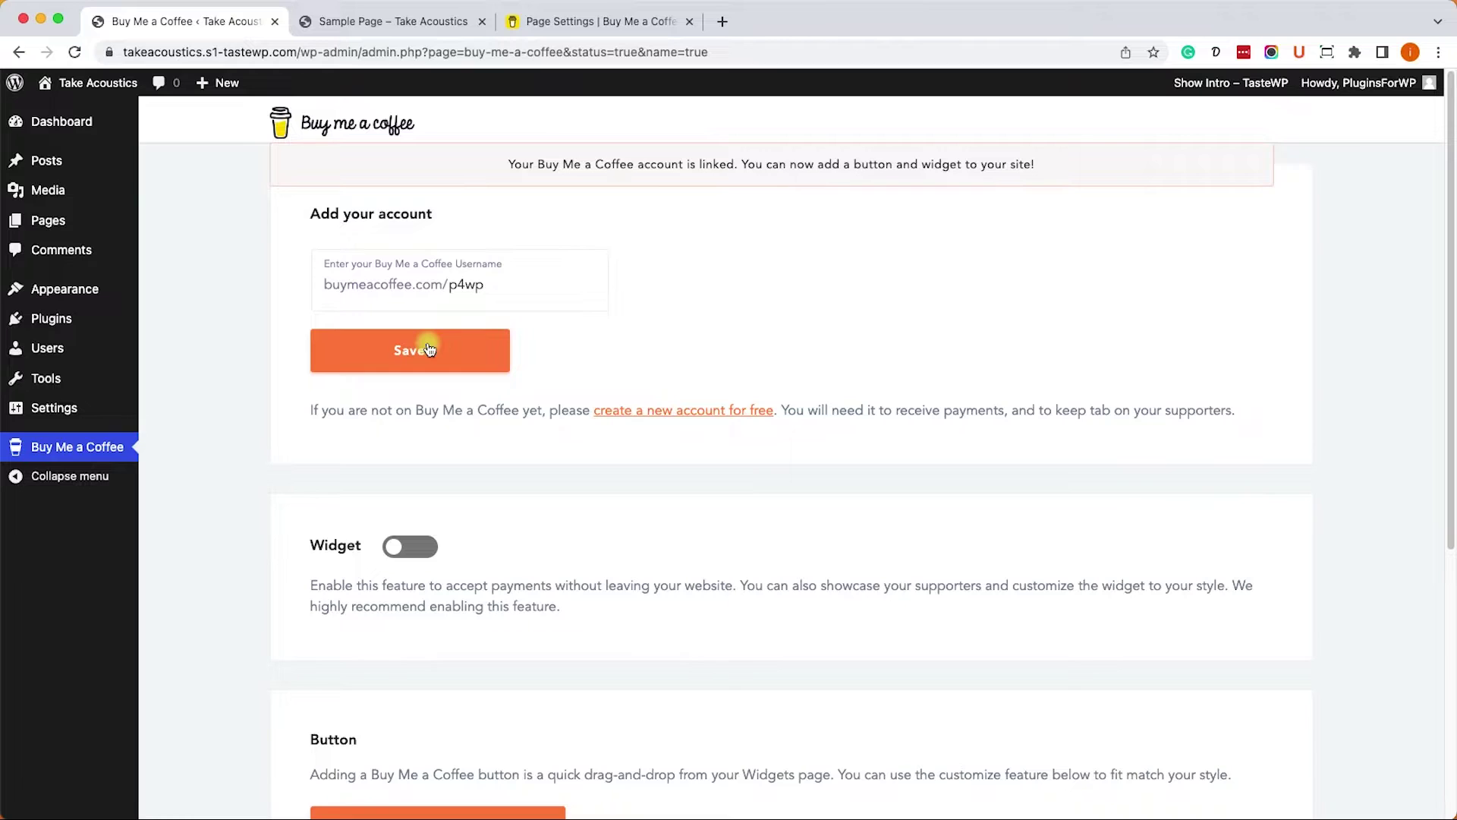
scroll(426, 350, down, 1)
scroll(427, 351, down, 1)
scroll(430, 352, down, 3)
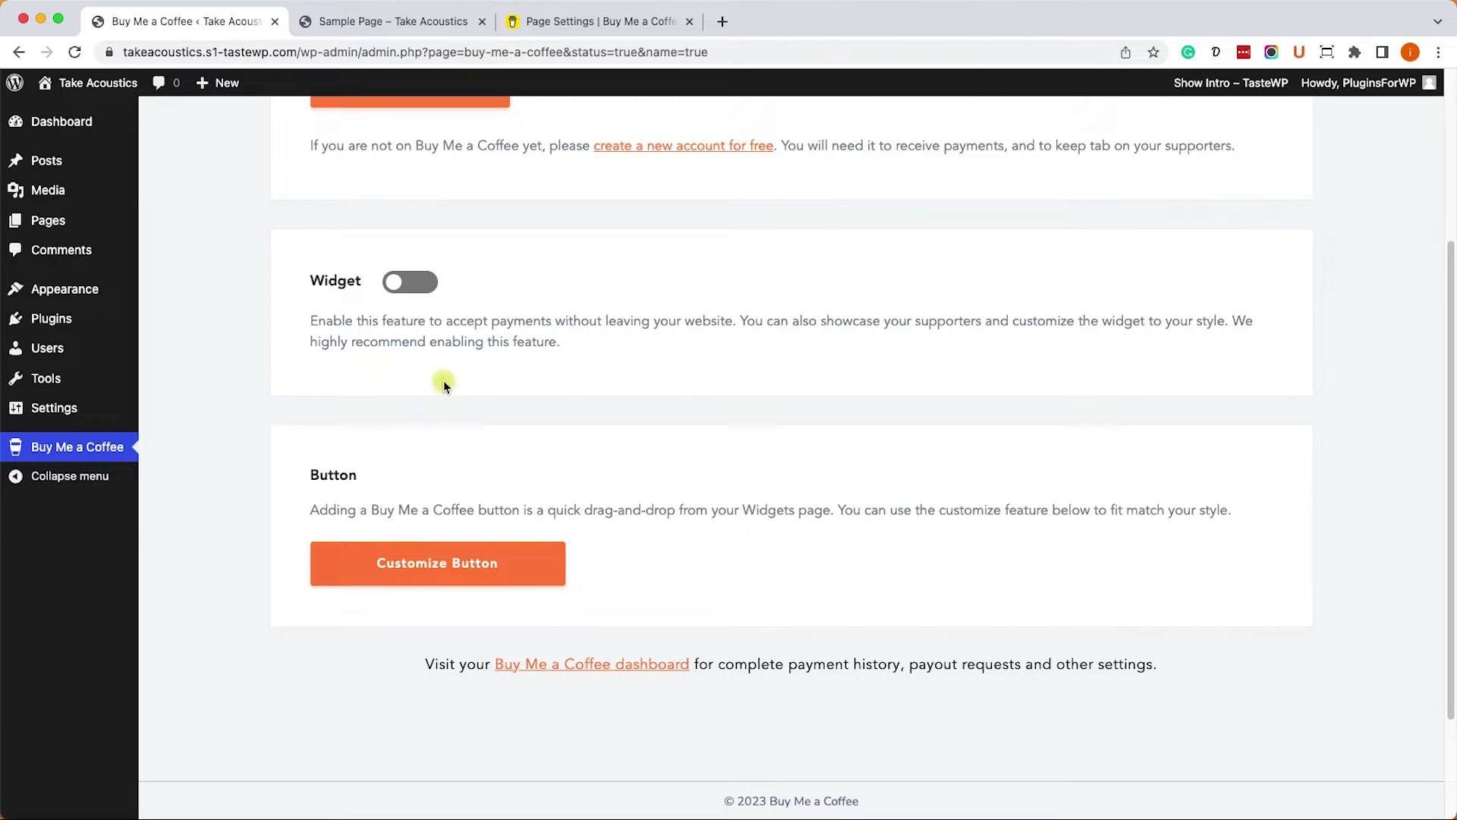
click(409, 283)
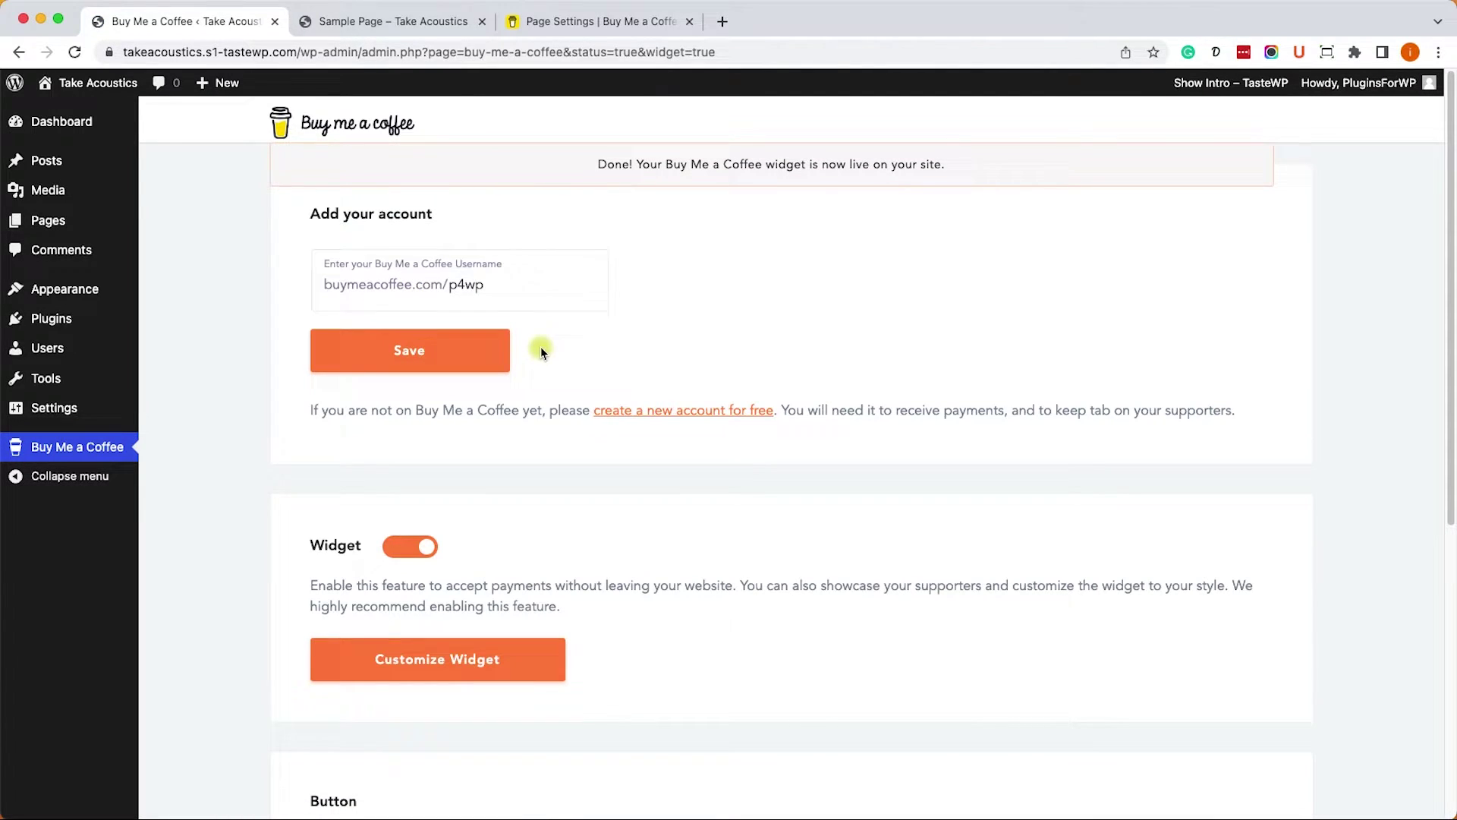
click(438, 21)
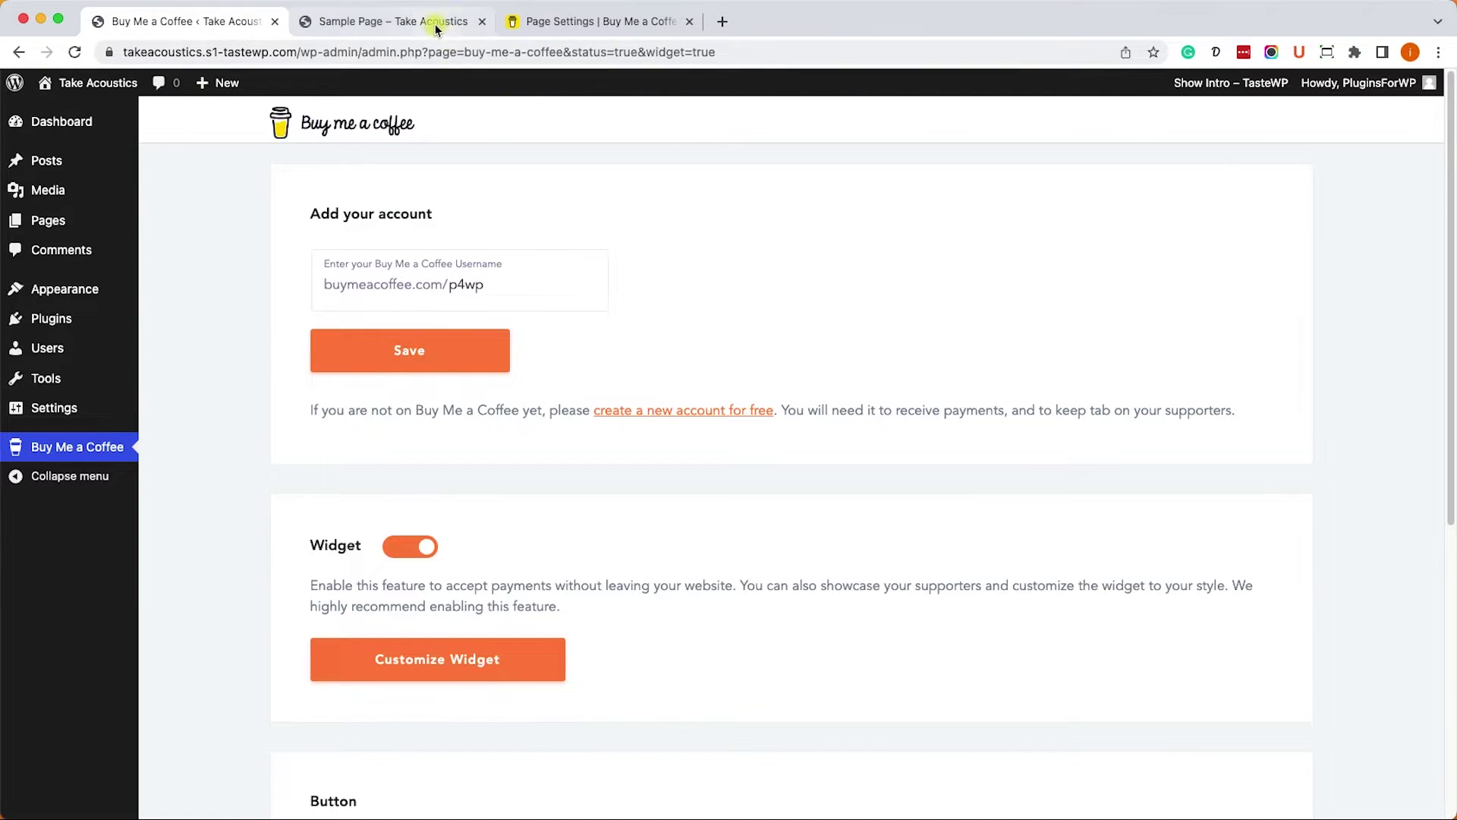
click(73, 51)
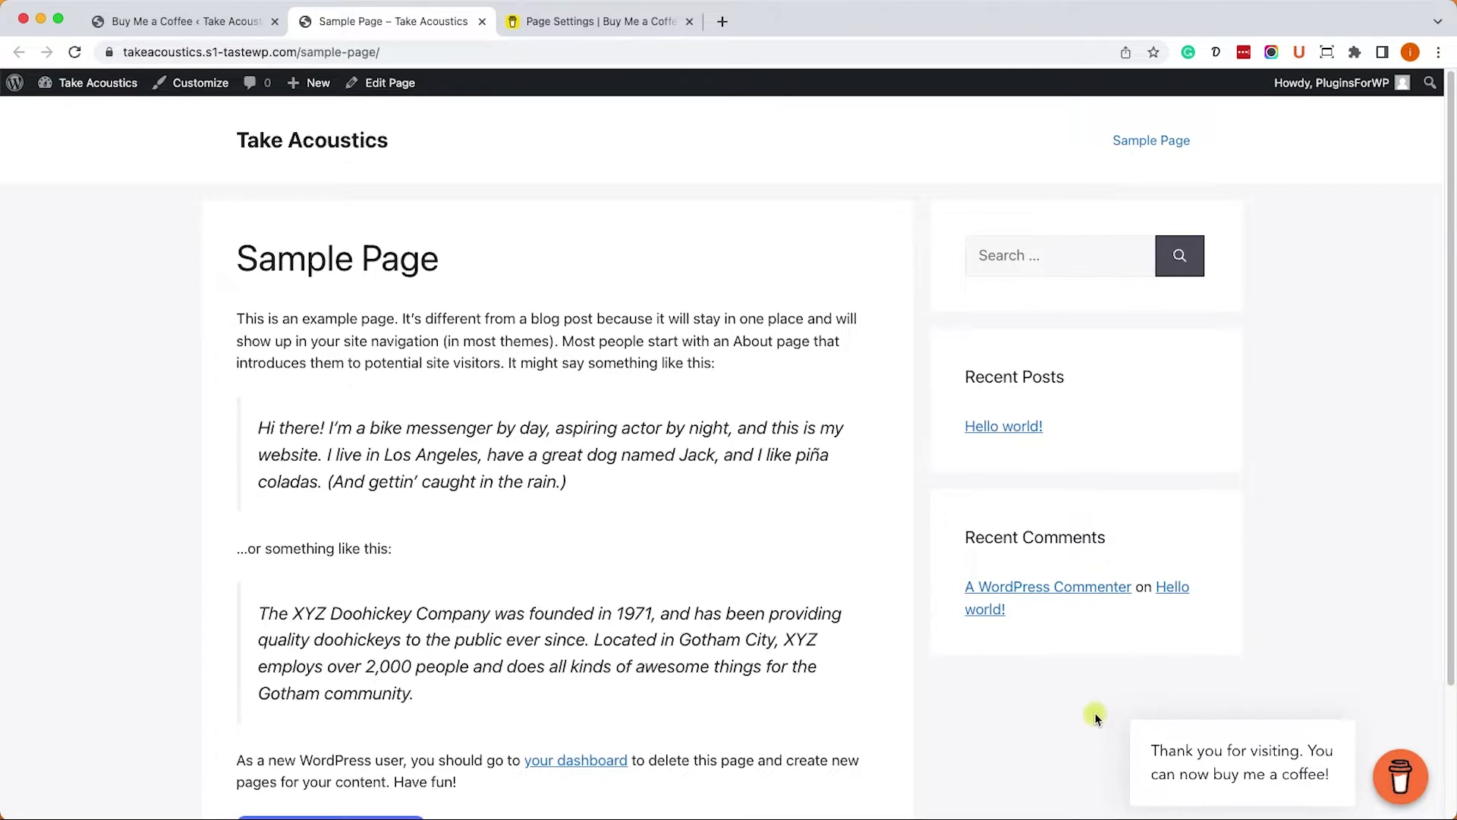
scroll(1095, 717, down, 1)
scroll(1134, 687, down, 3)
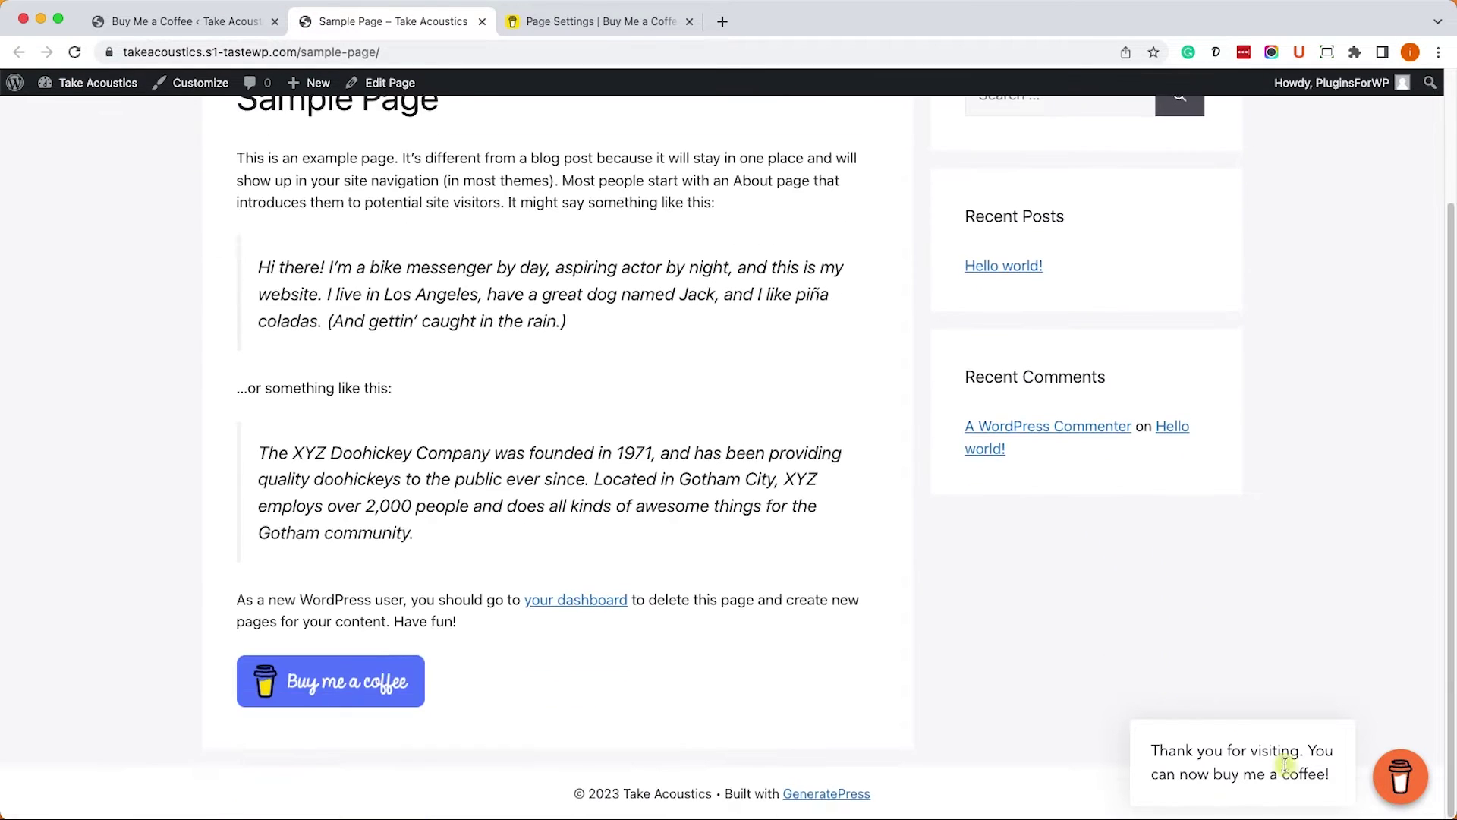
click(1399, 776)
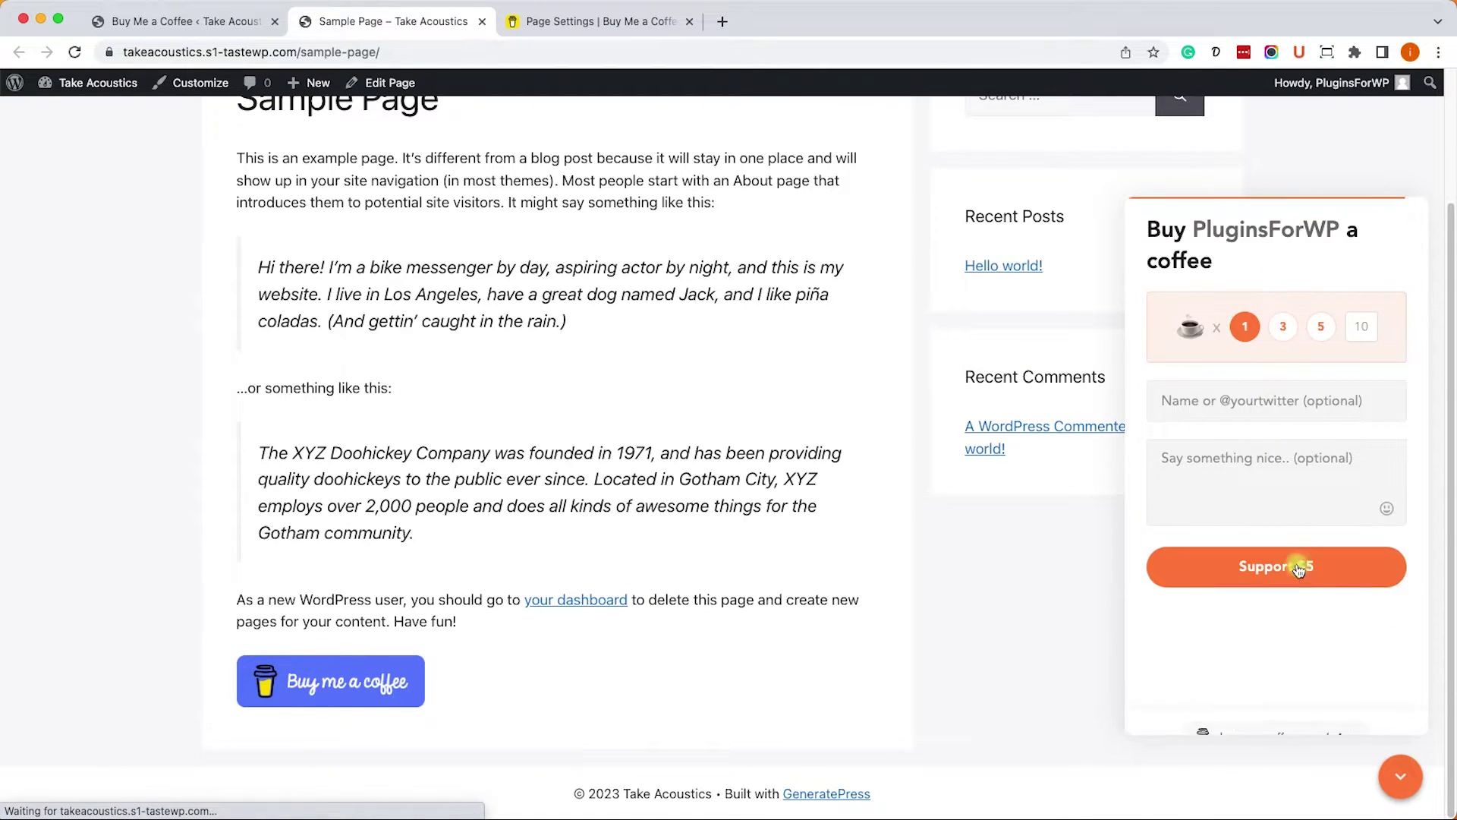
click(1070, 618)
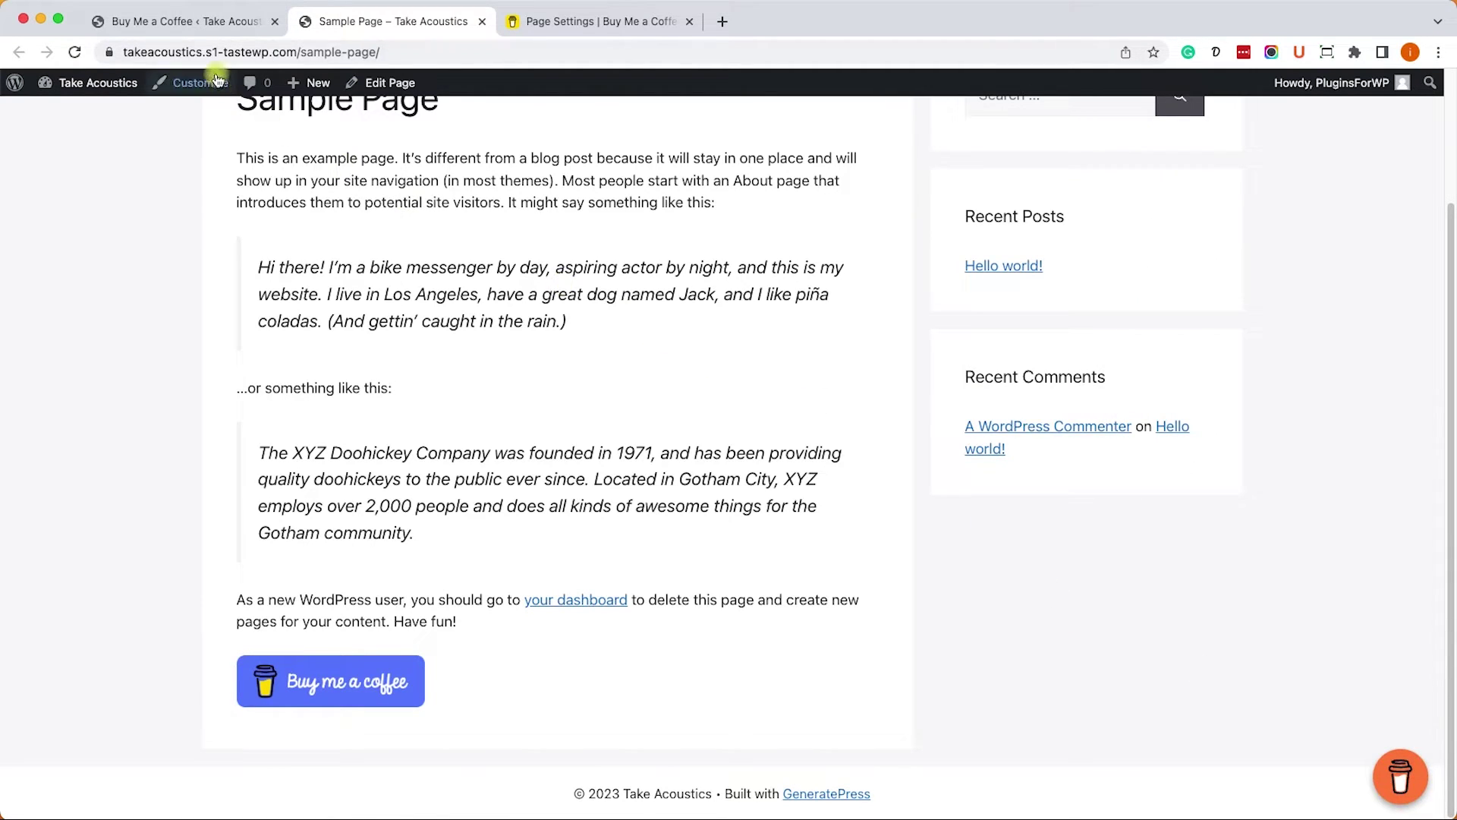
click(193, 21)
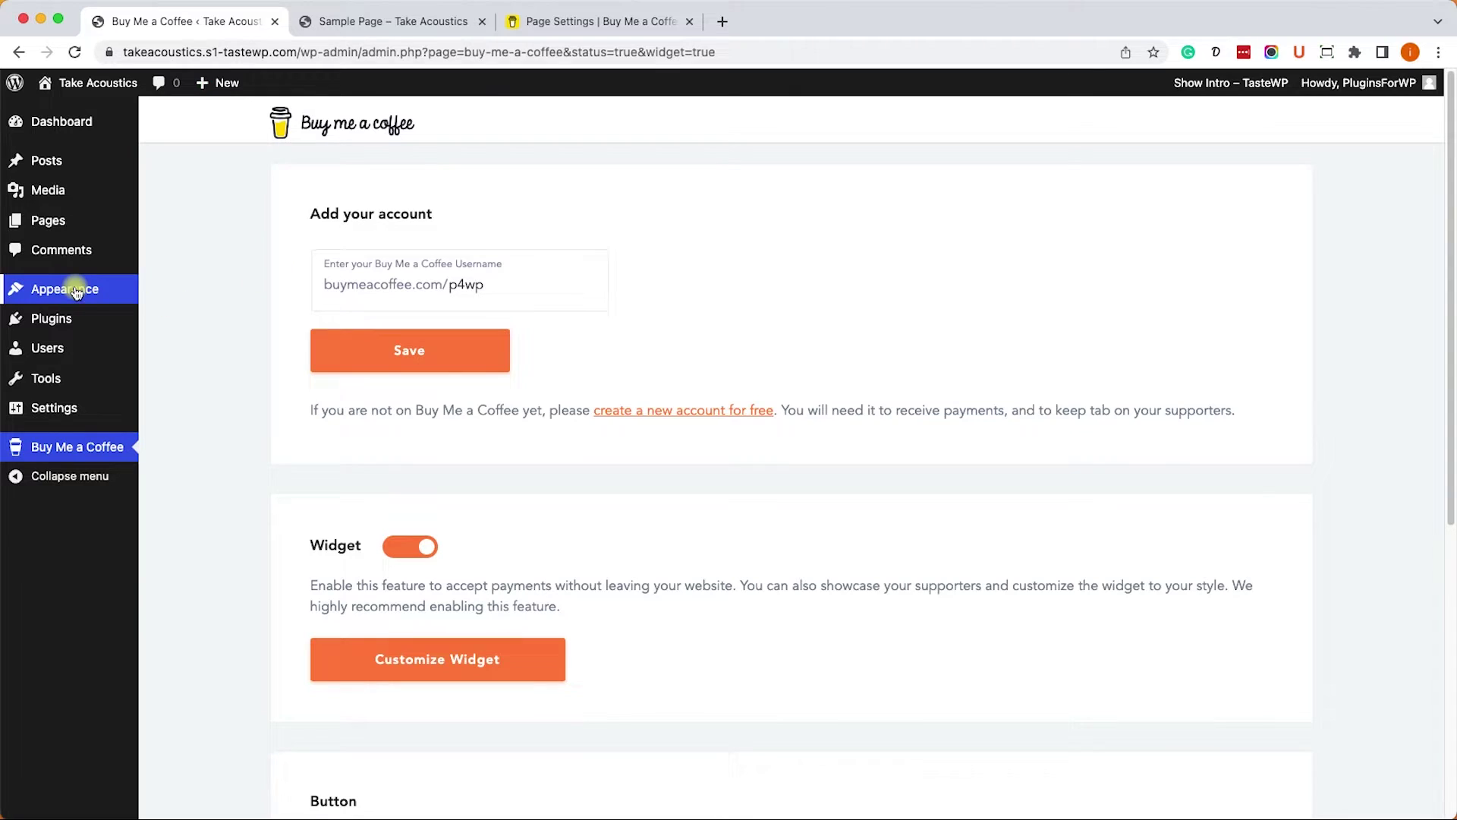
mouse_move(64, 288)
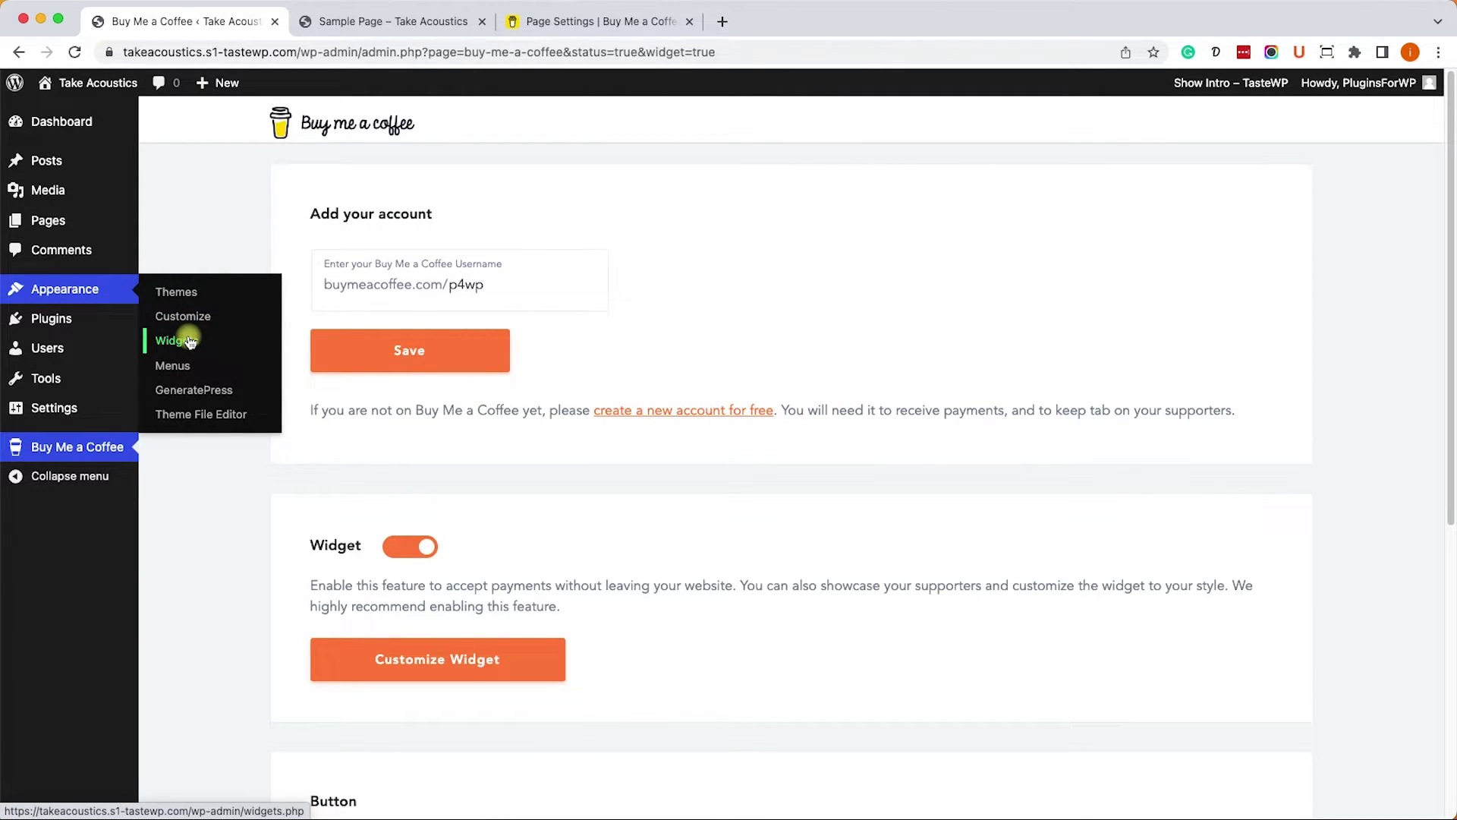
In Appearance > Widgets, add the Buy Me a Coffee block to the Right Sidebar and update
click(177, 340)
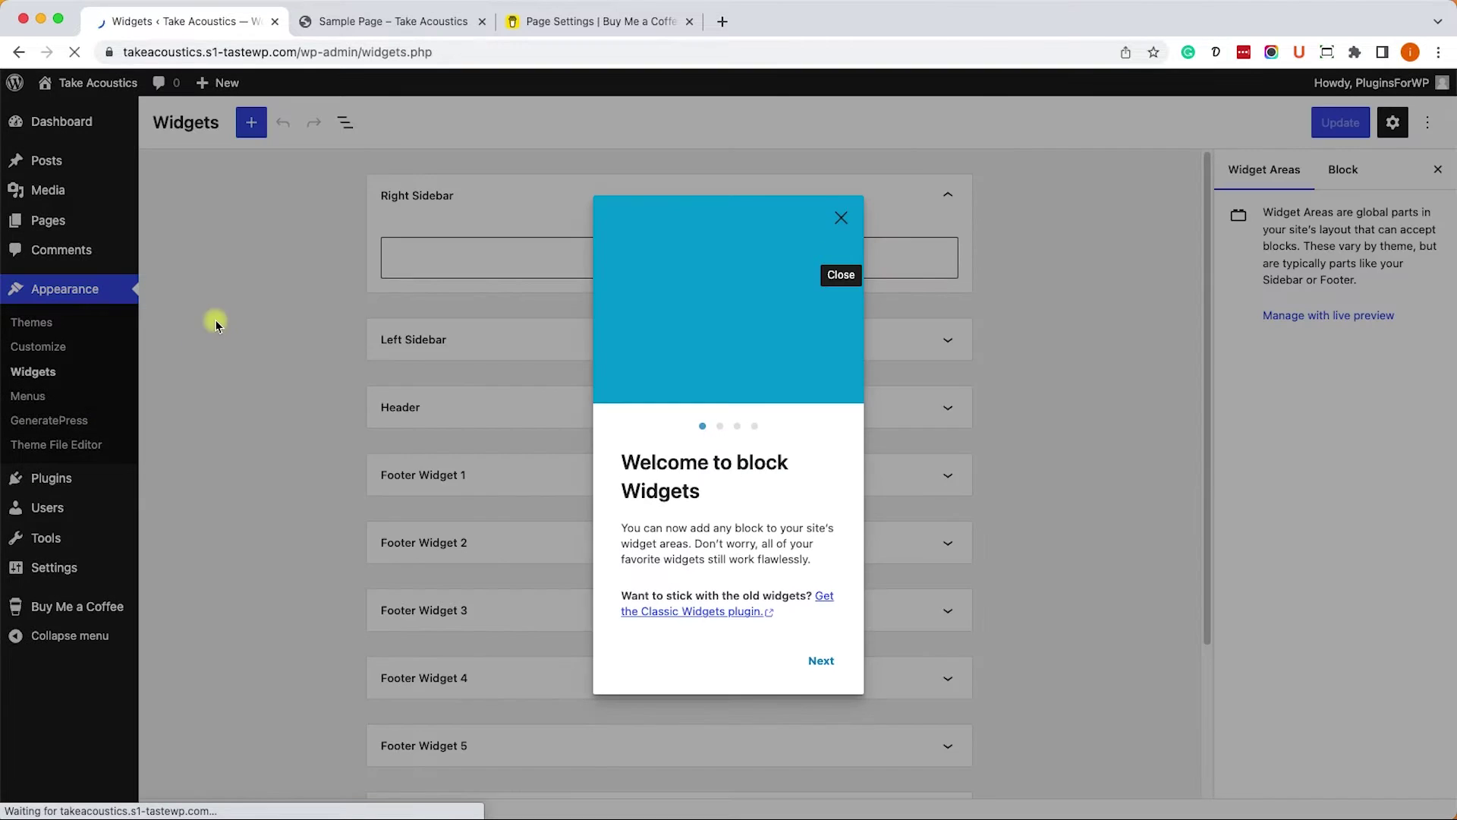
click(841, 218)
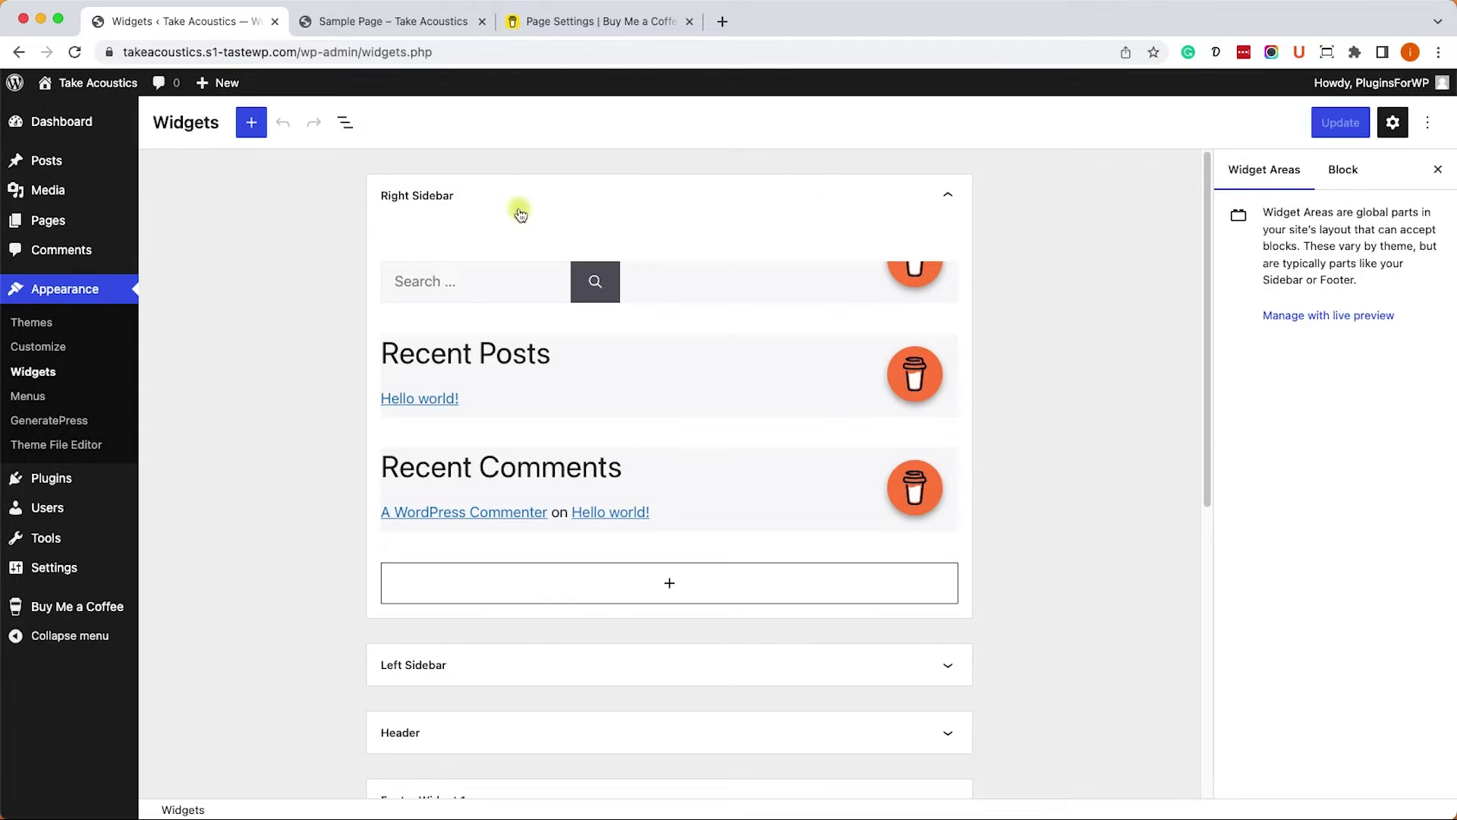
click(251, 122)
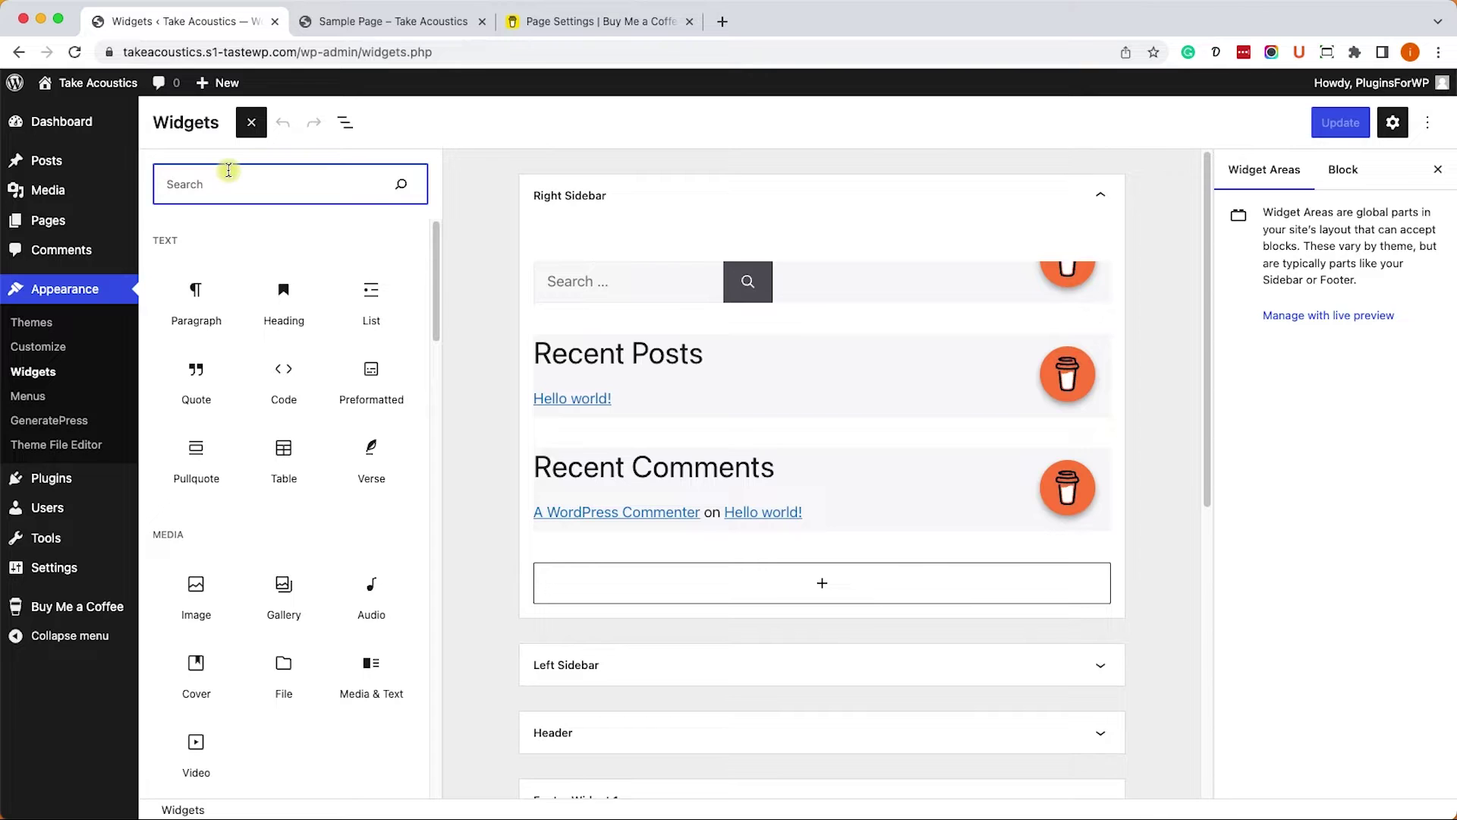
text(coff)
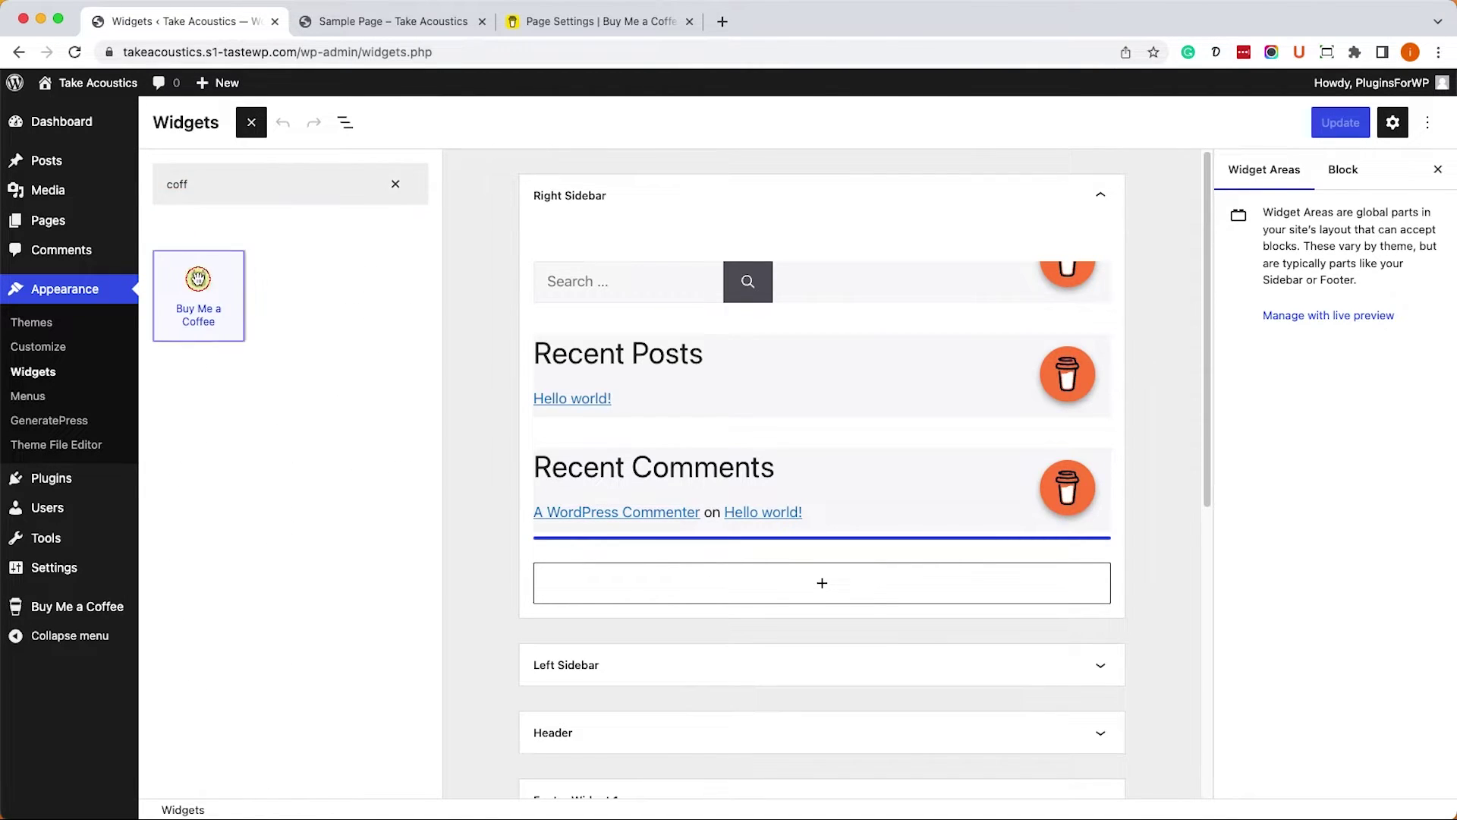
click(198, 290)
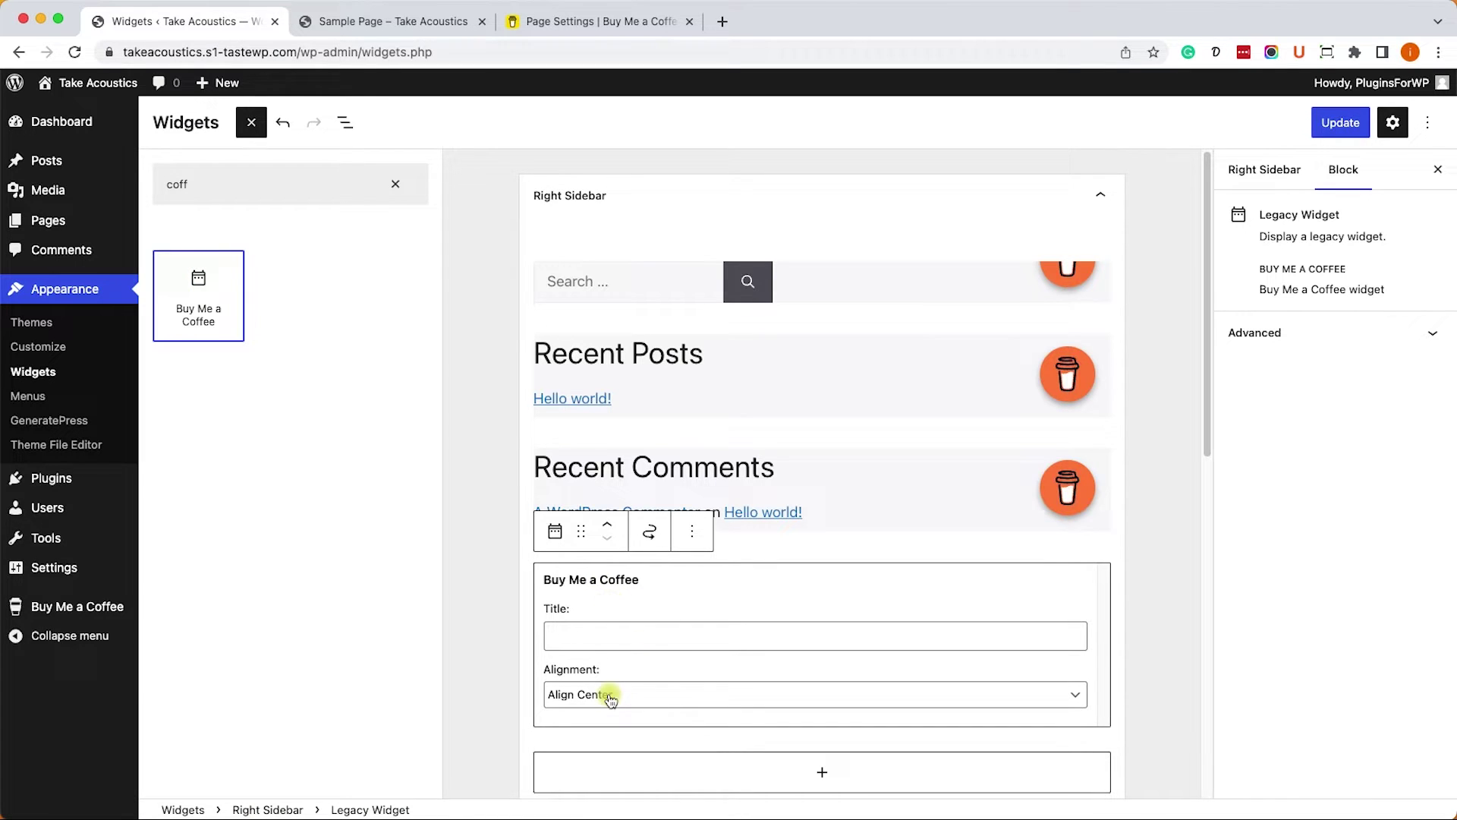
click(1339, 122)
Reload the live Sample Page and follow the sidebar's Buy Me a Coffee button
click(337, 26)
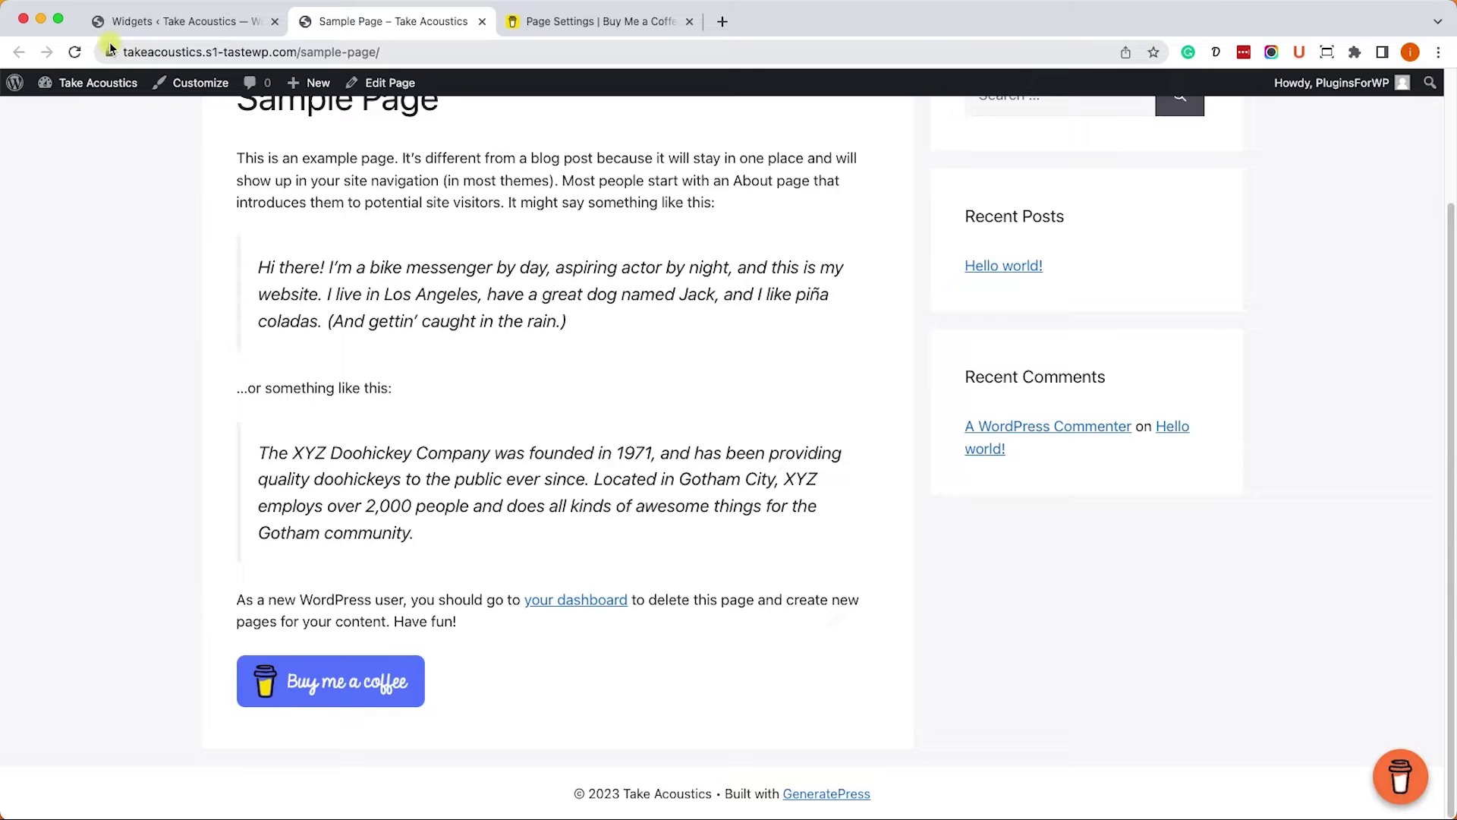
click(74, 51)
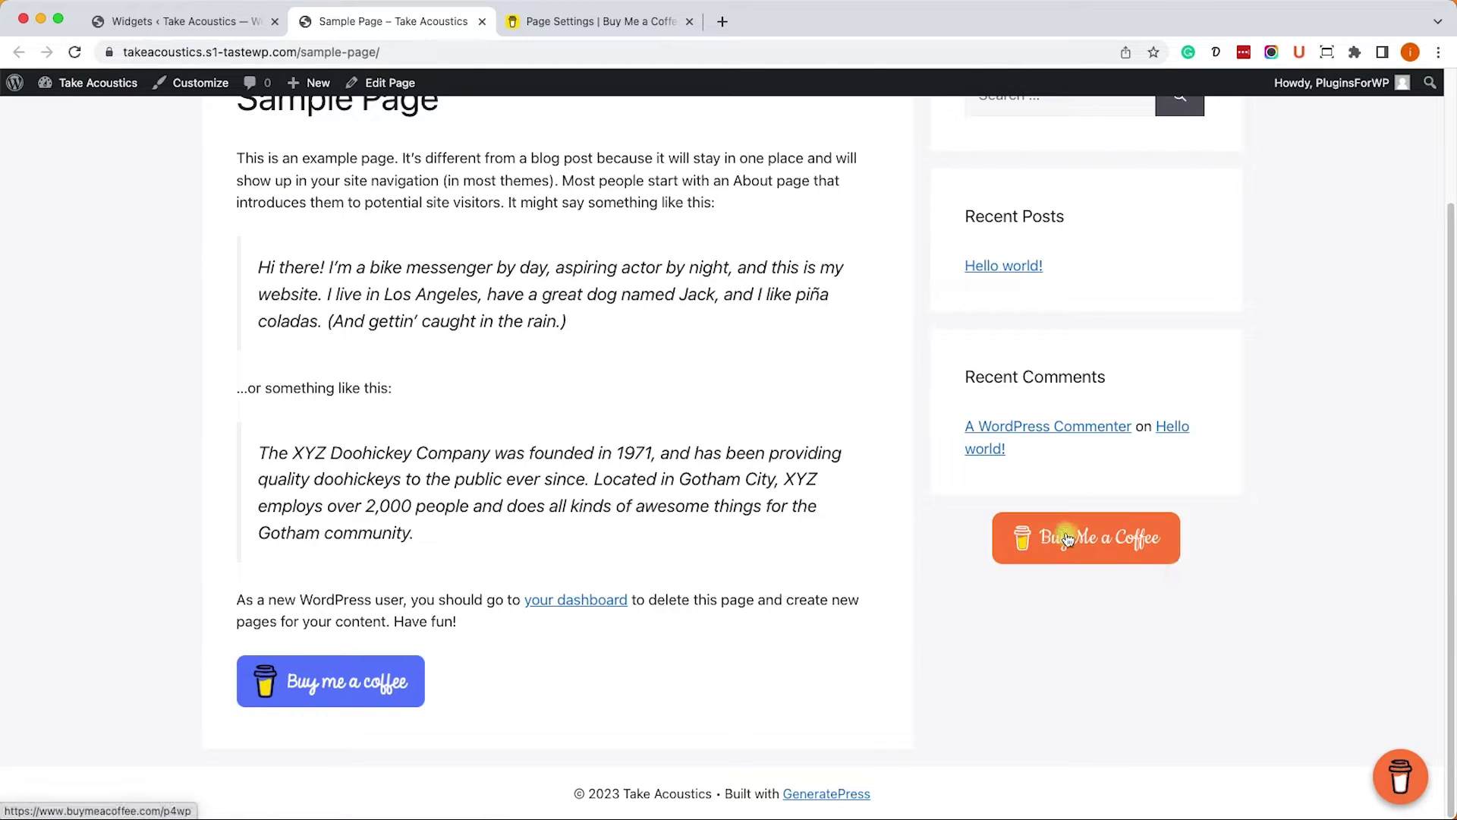
click(1075, 546)
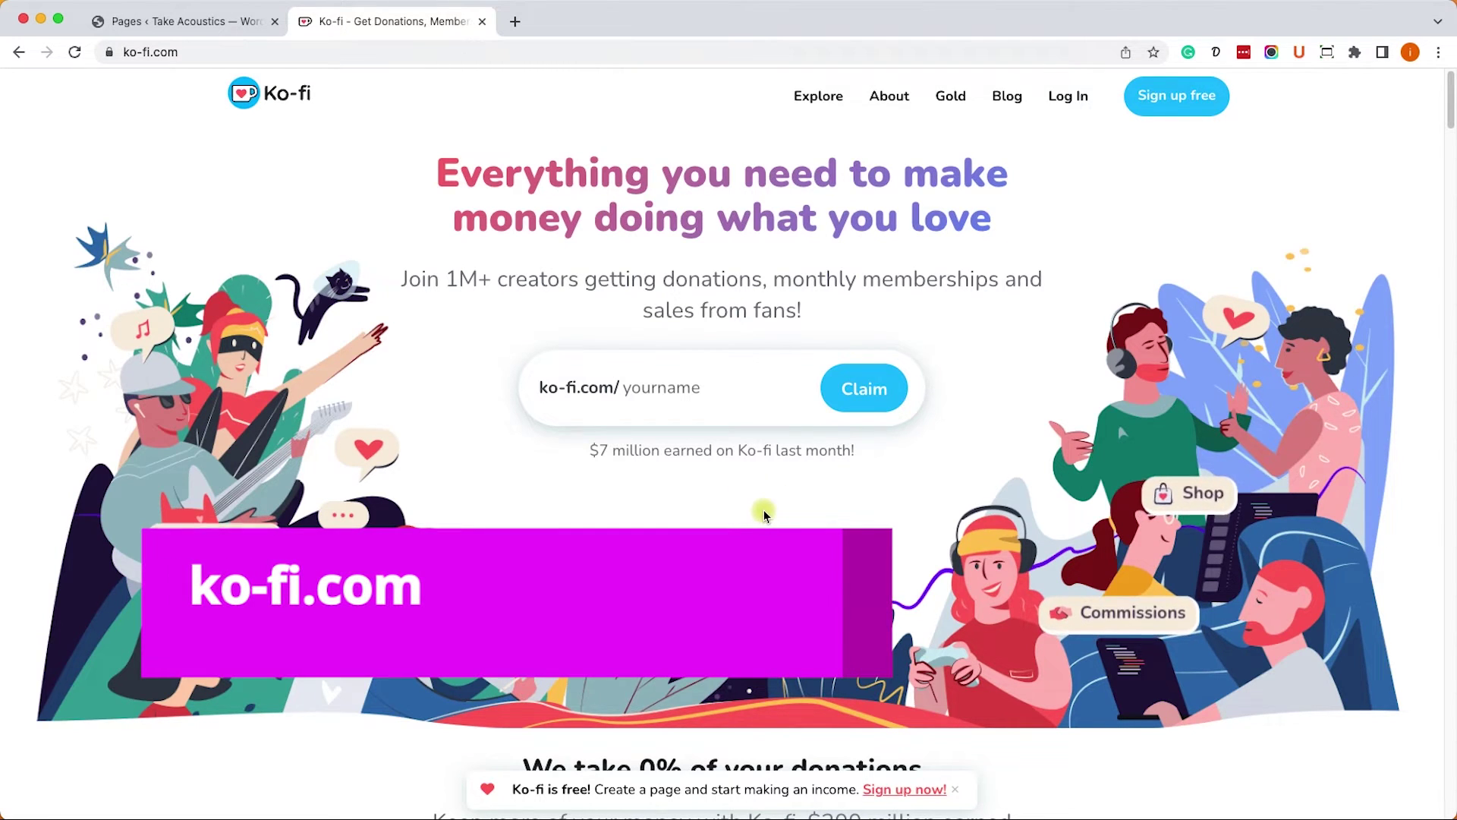
Claim the Ko-fi page name plugins4wp and dismiss the new-page confirmation
click(667, 394)
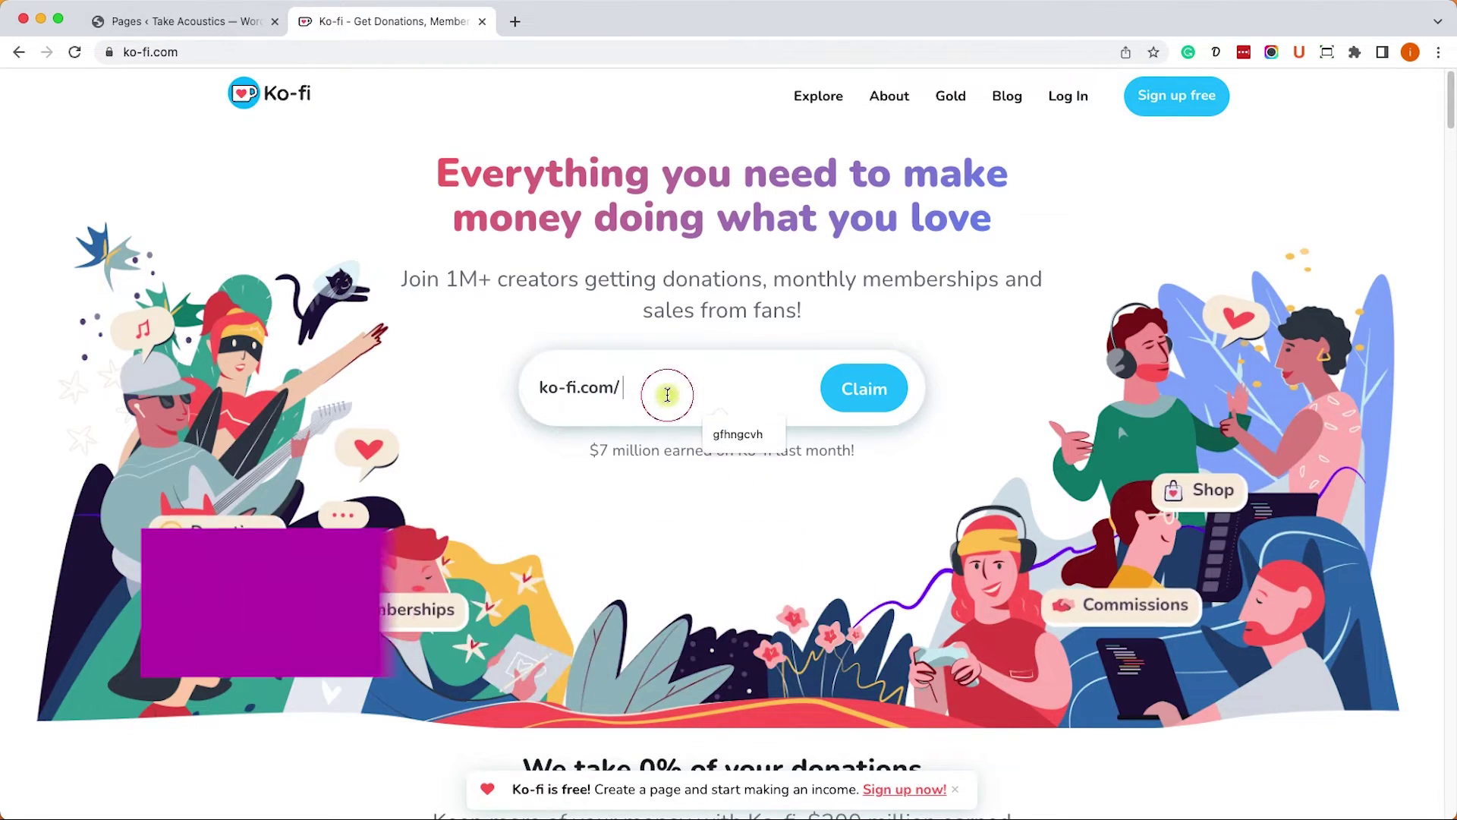
text(p4wp)
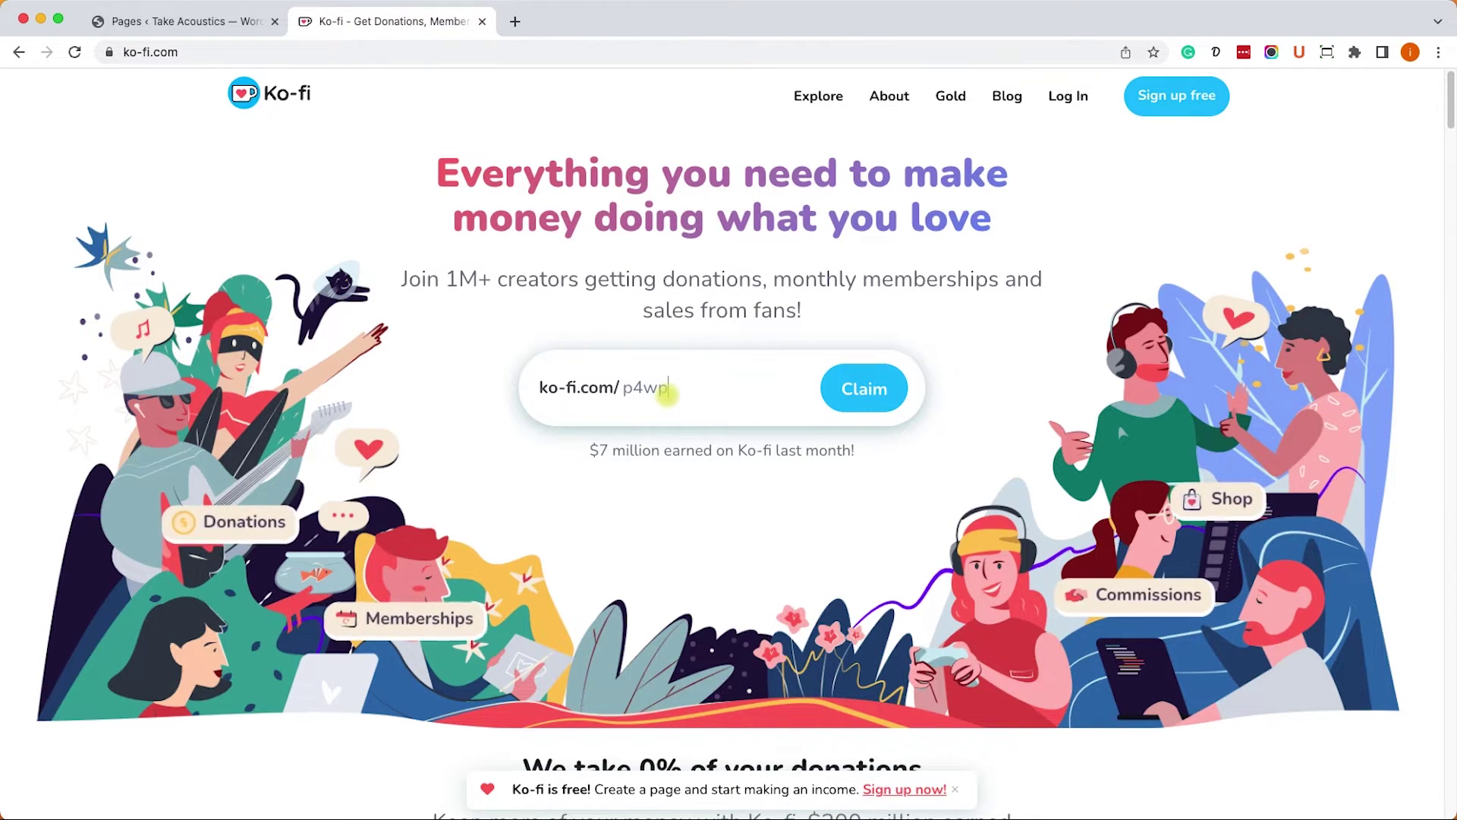
click(849, 388)
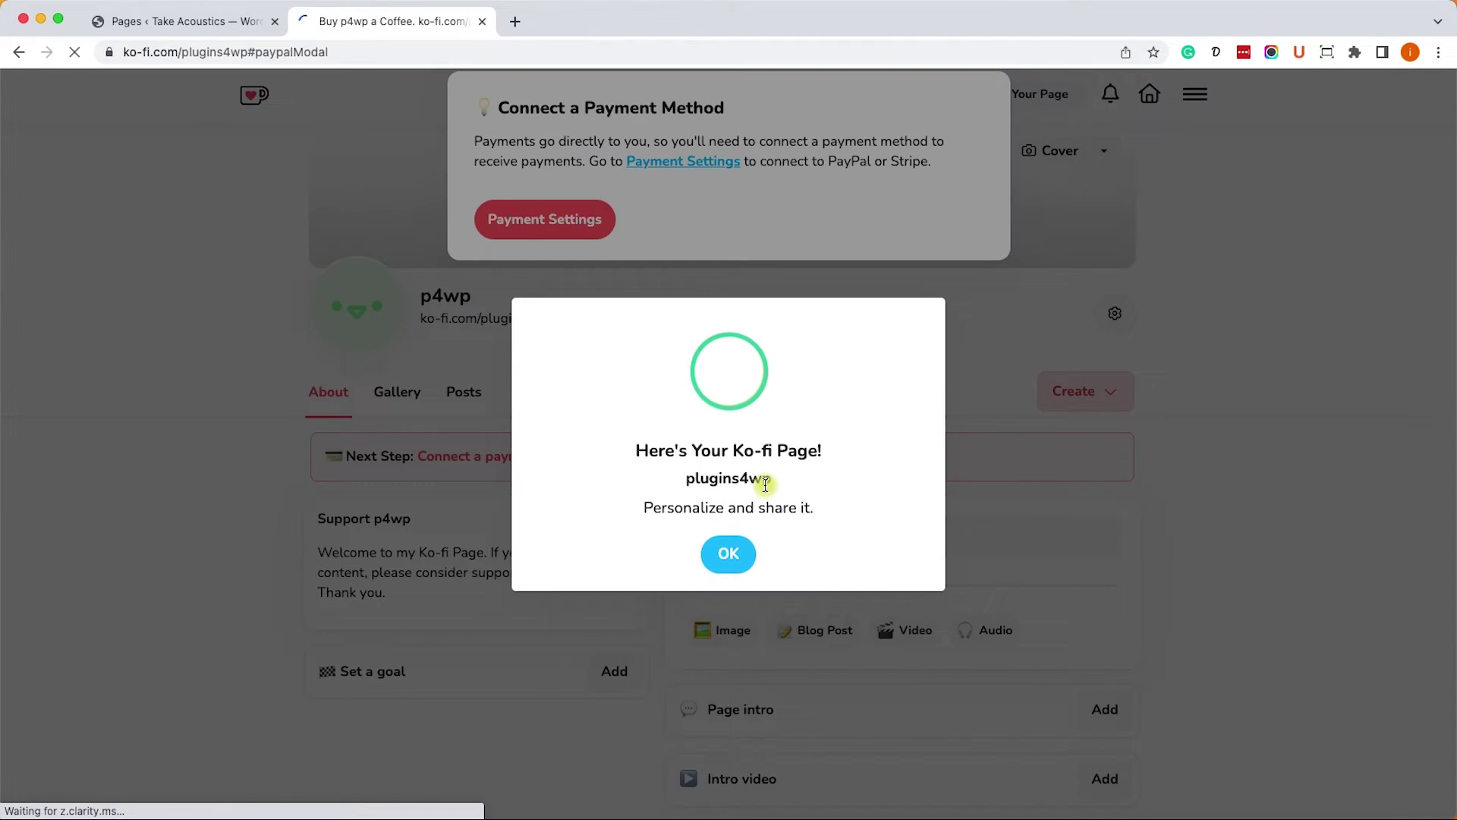
click(749, 556)
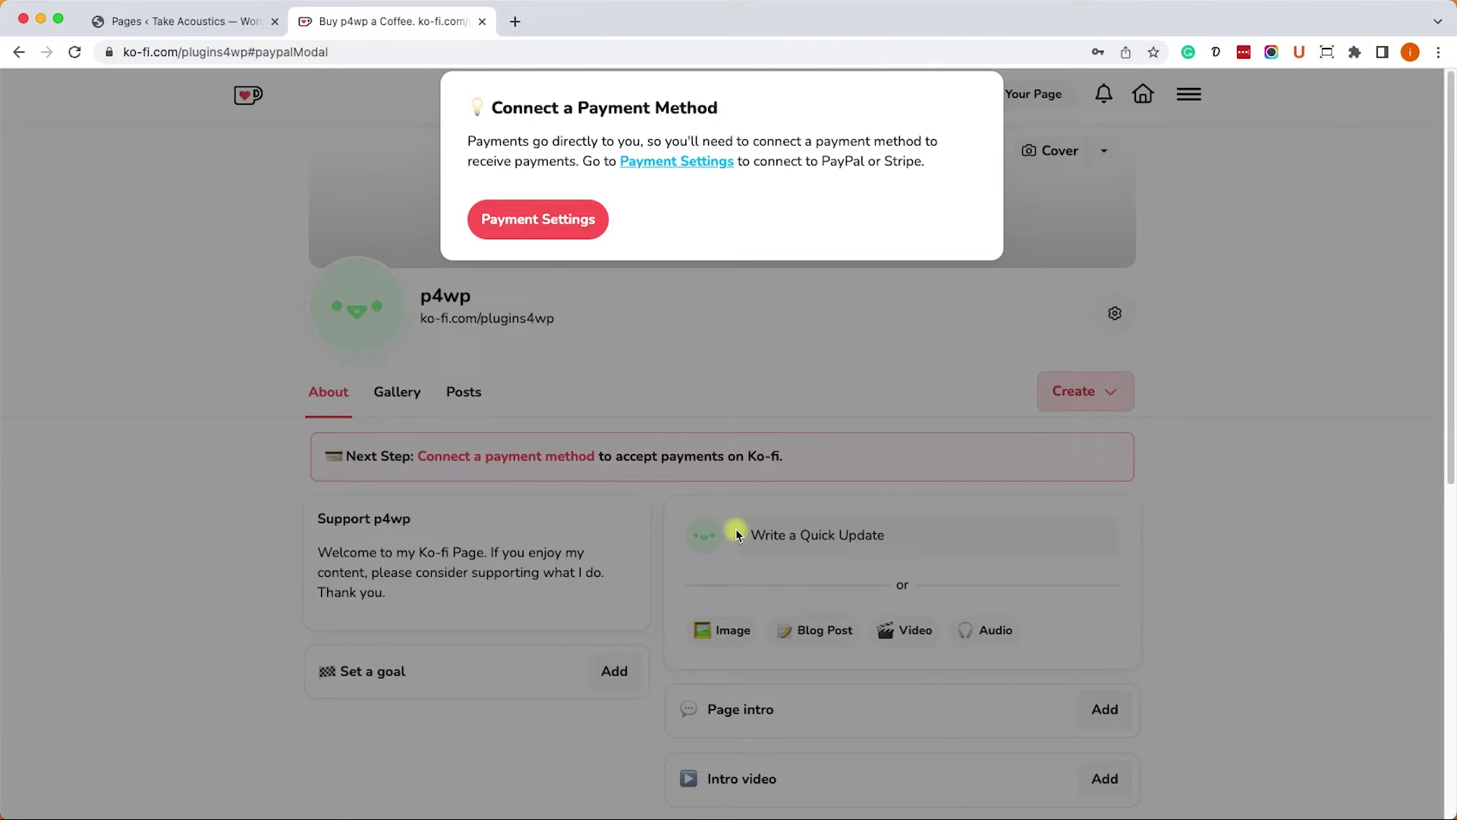
Review Payment Settings, try Simple donation, keep Ko-fi coffee-style donations, then go to Buttons & Widgets
click(521, 223)
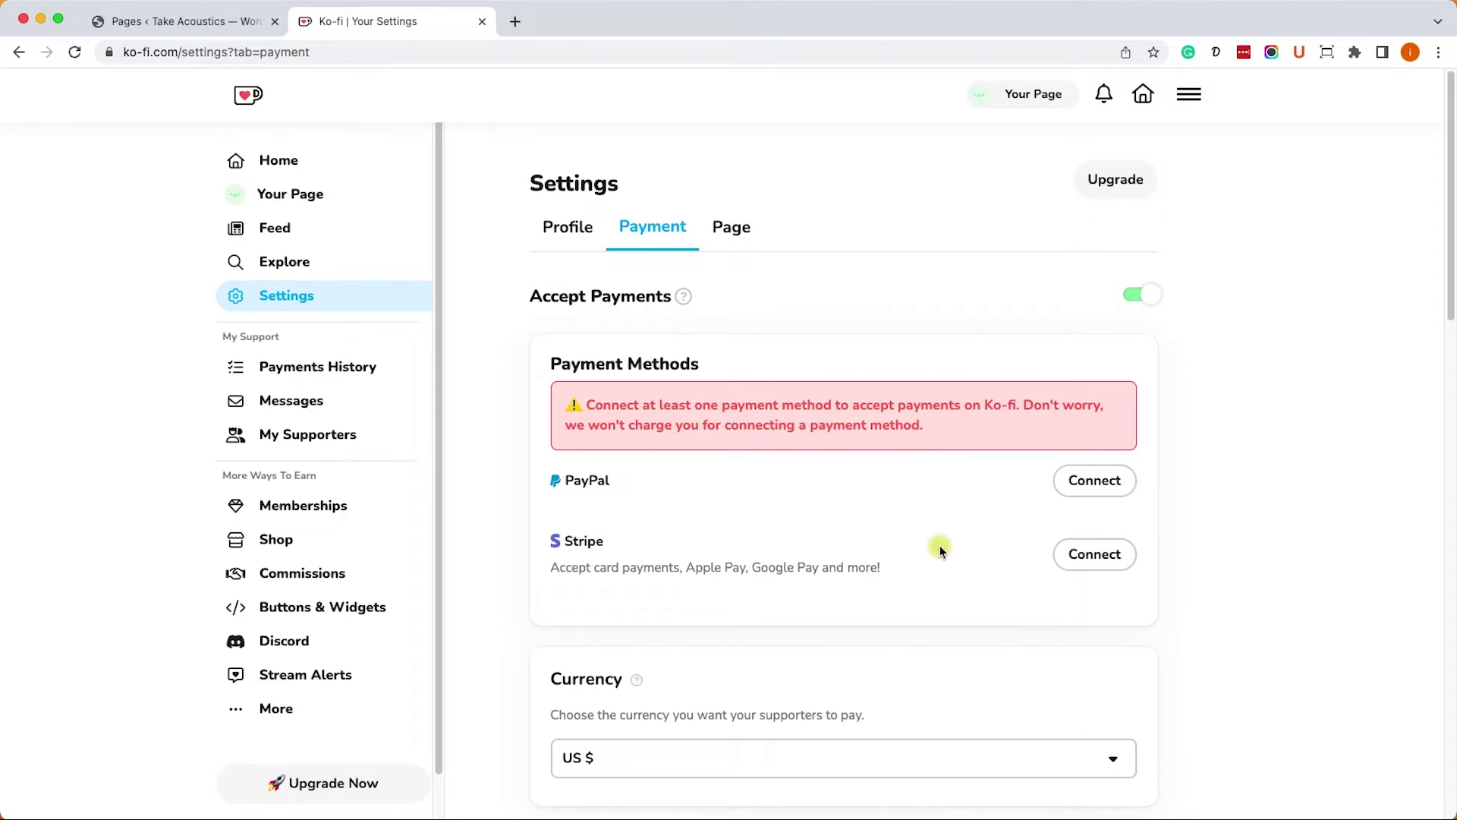
scroll(934, 550, down, 1)
scroll(917, 564, down, 3)
scroll(905, 577, down, 1)
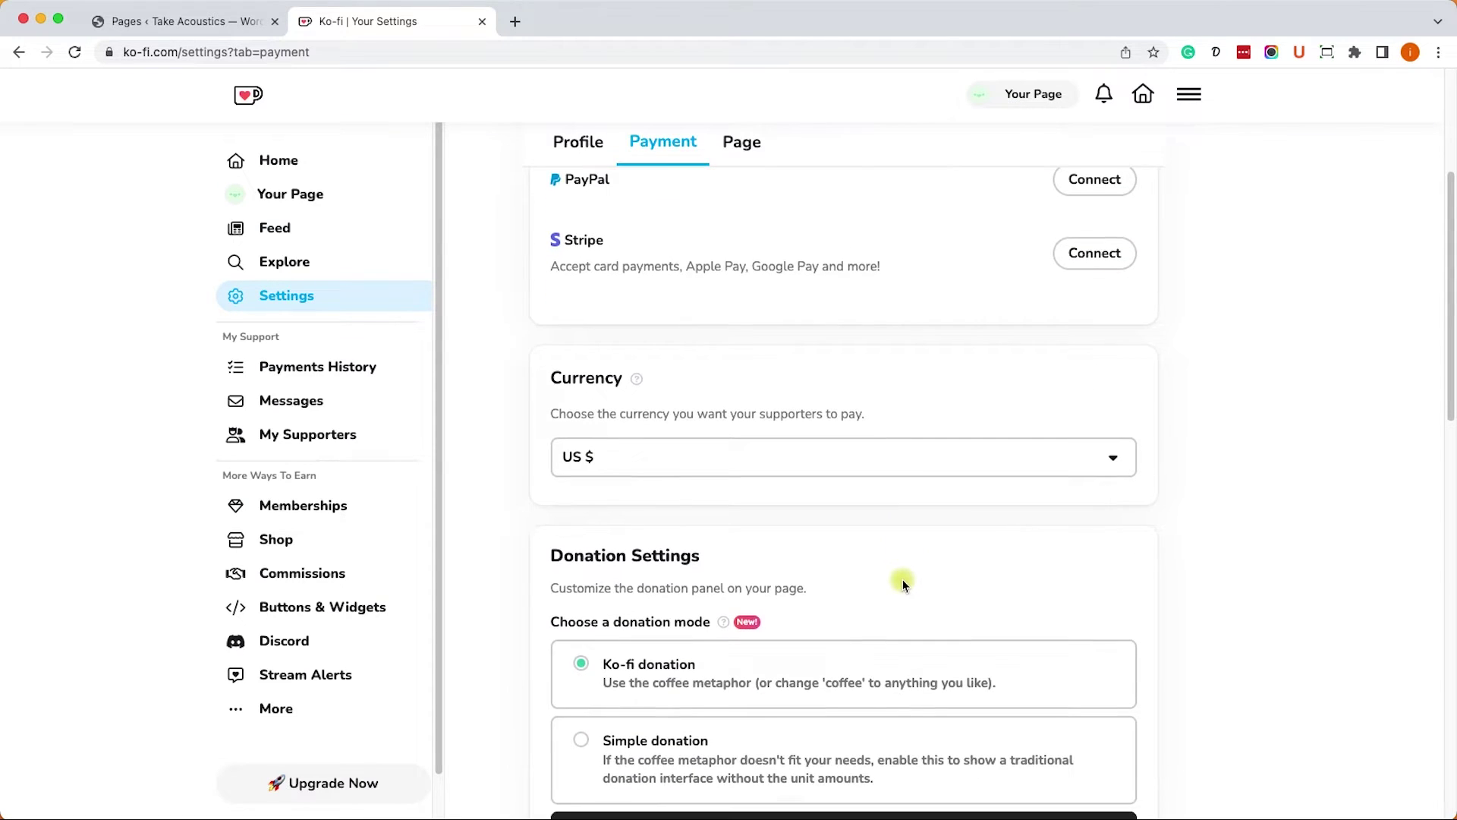
scroll(888, 589, down, 1)
scroll(846, 605, down, 1)
scroll(830, 619, down, 1)
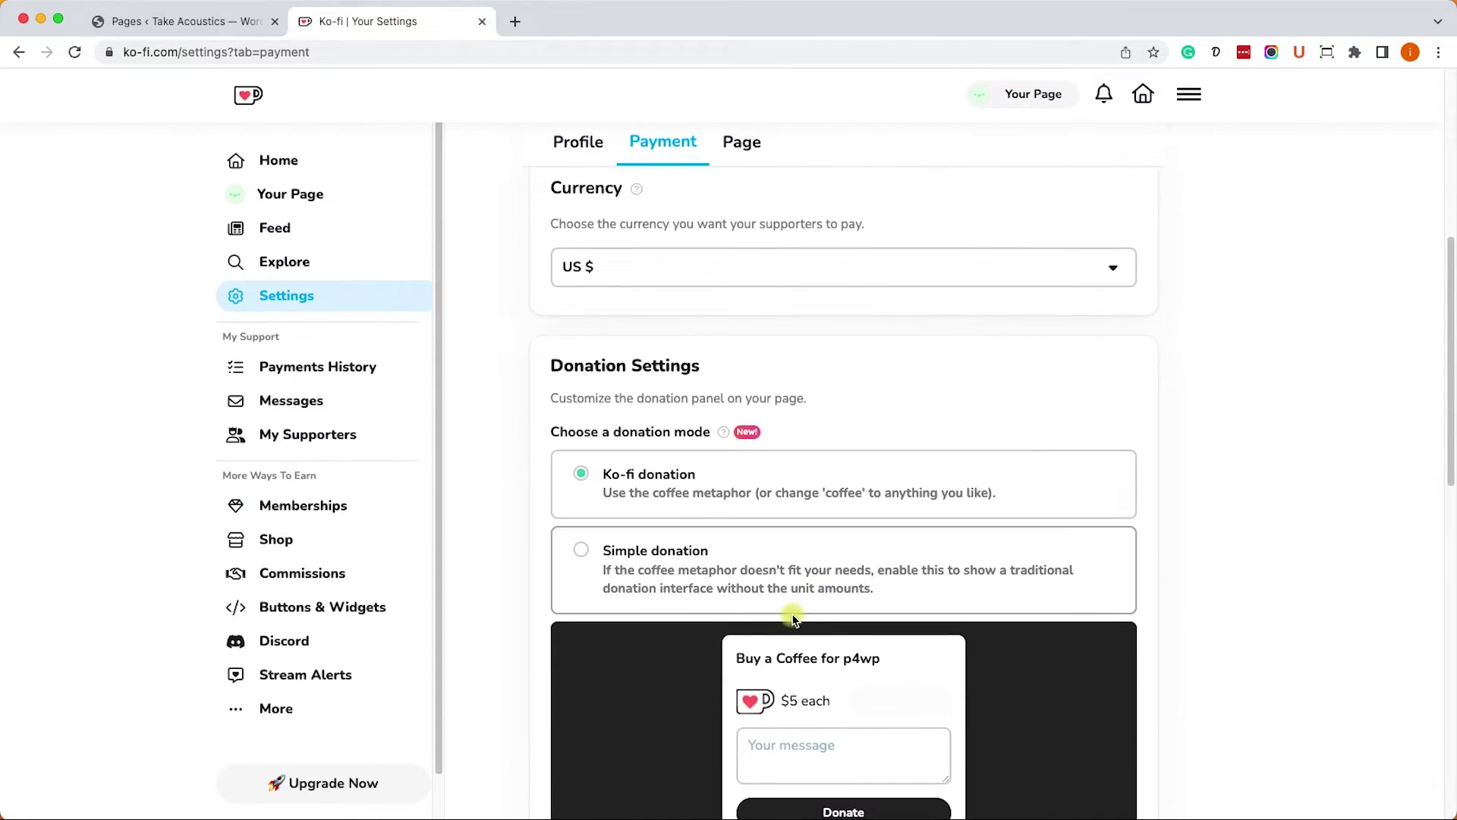
scroll(794, 619, down, 1)
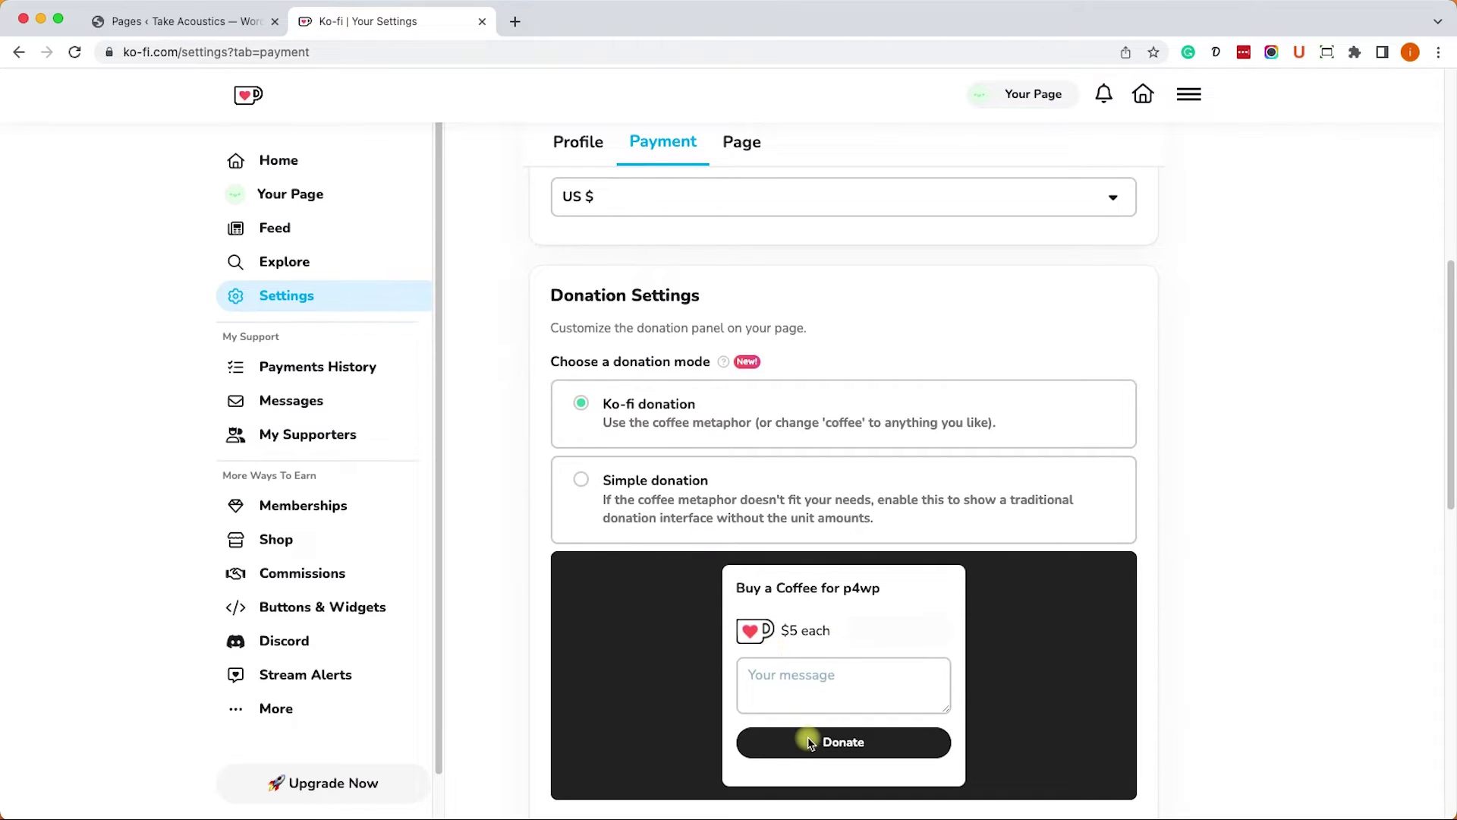
click(680, 519)
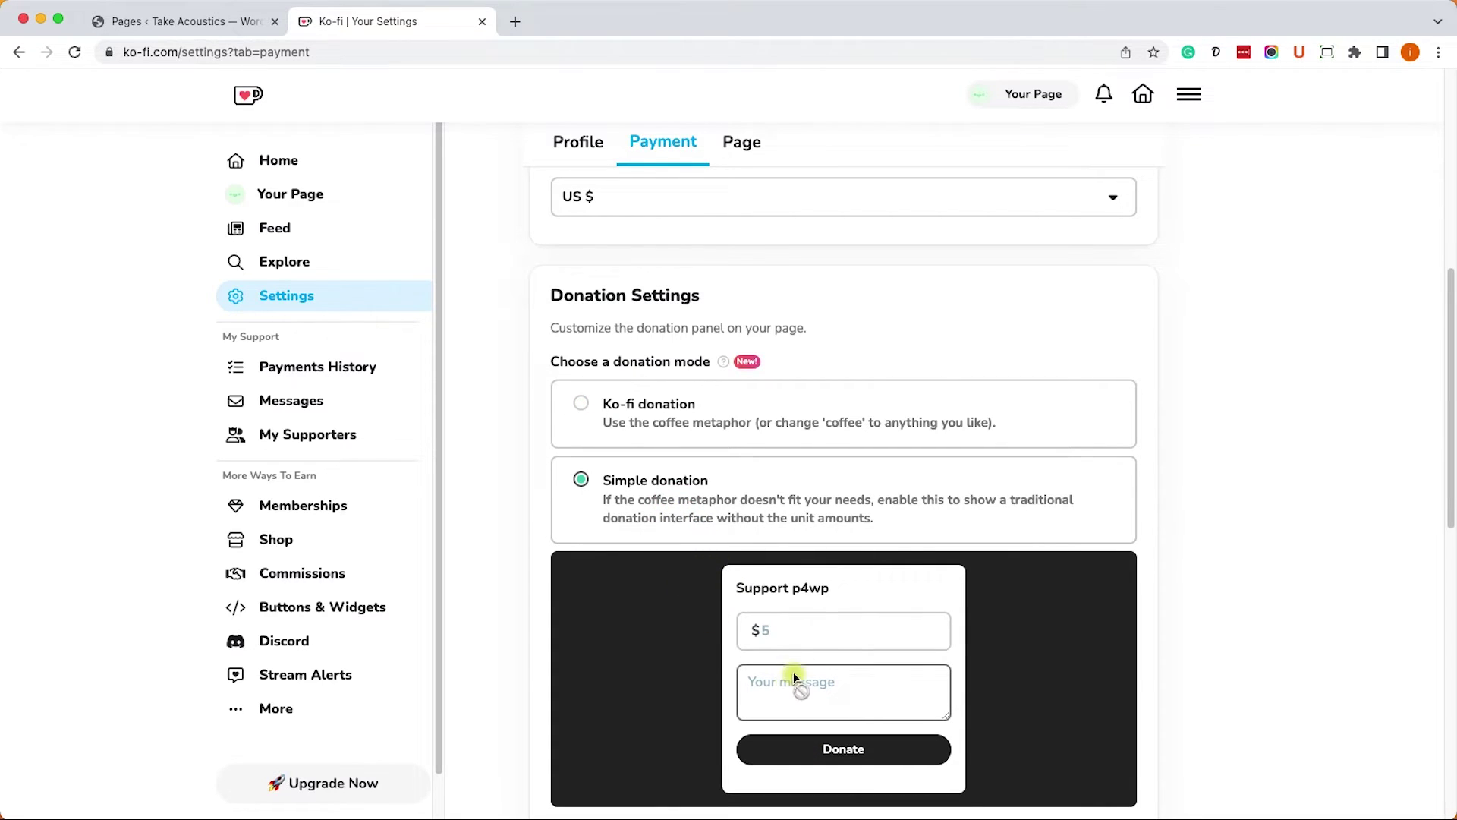
click(745, 420)
scroll(745, 537, down, 1)
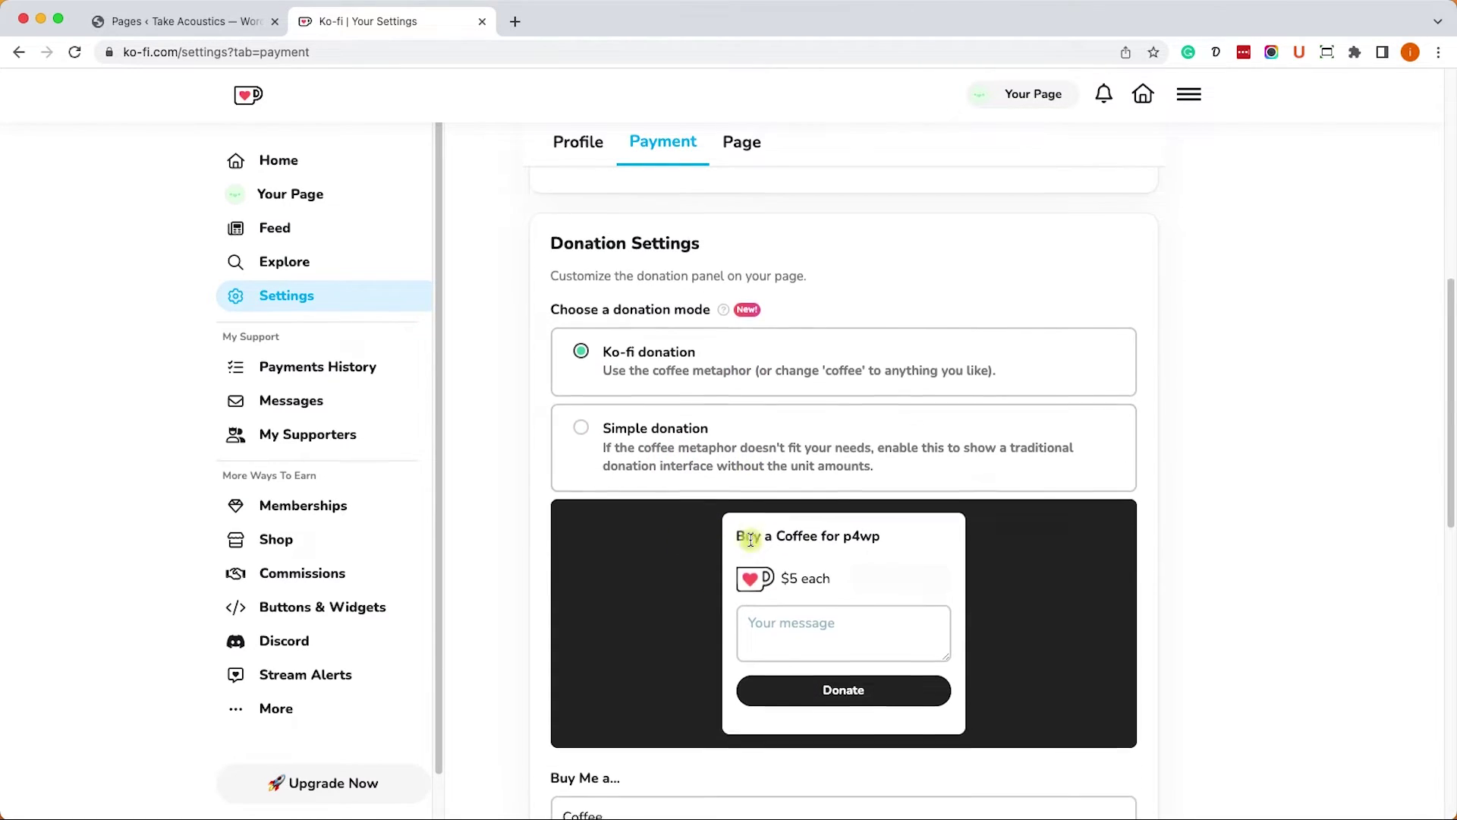
scroll(752, 550, down, 4)
scroll(752, 549, down, 1)
scroll(752, 556, down, 1)
scroll(745, 623, down, 2)
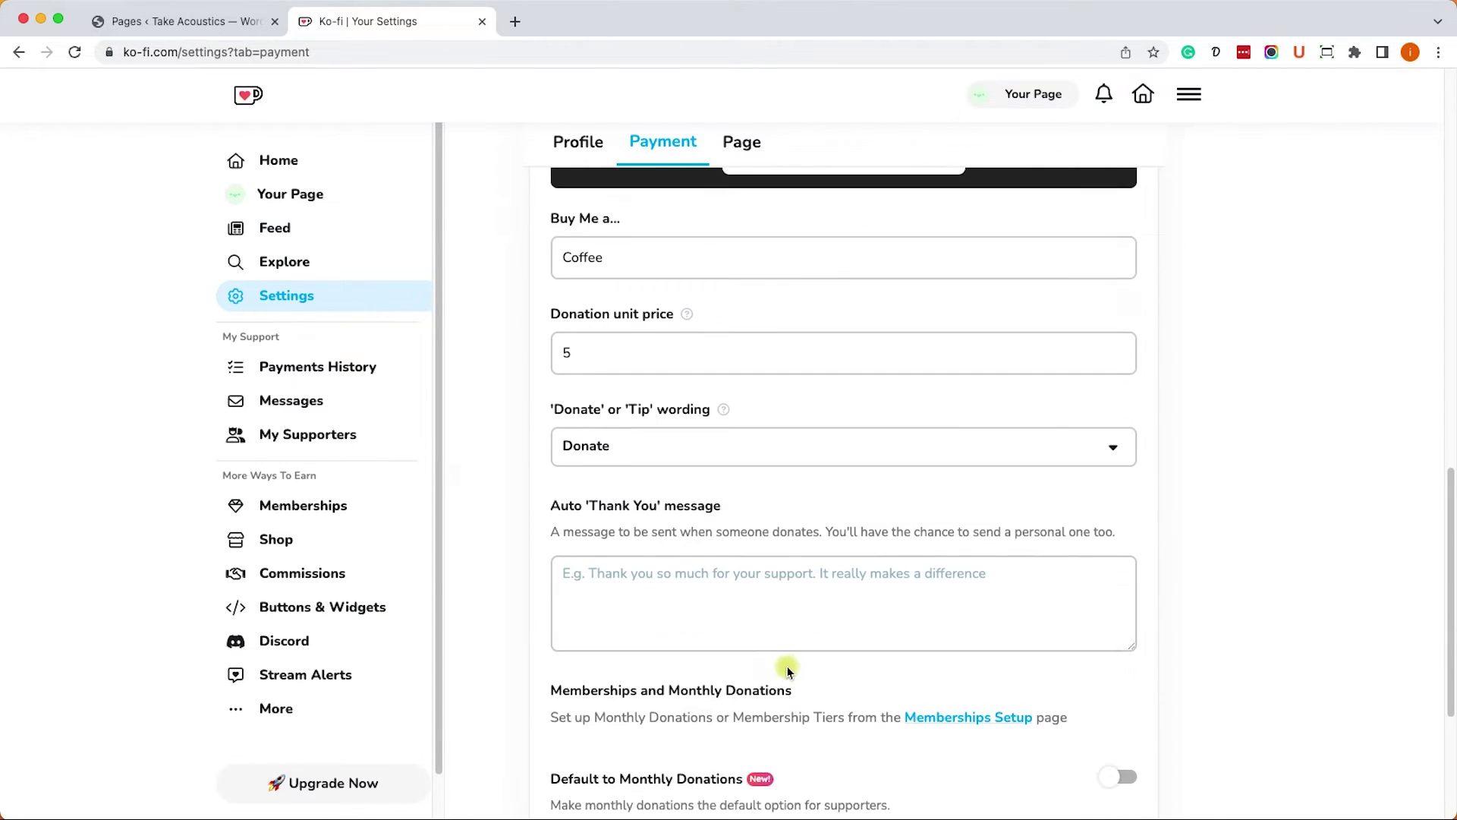
scroll(775, 654, down, 1)
scroll(797, 683, down, 2)
scroll(808, 690, down, 1)
scroll(810, 689, up, 3)
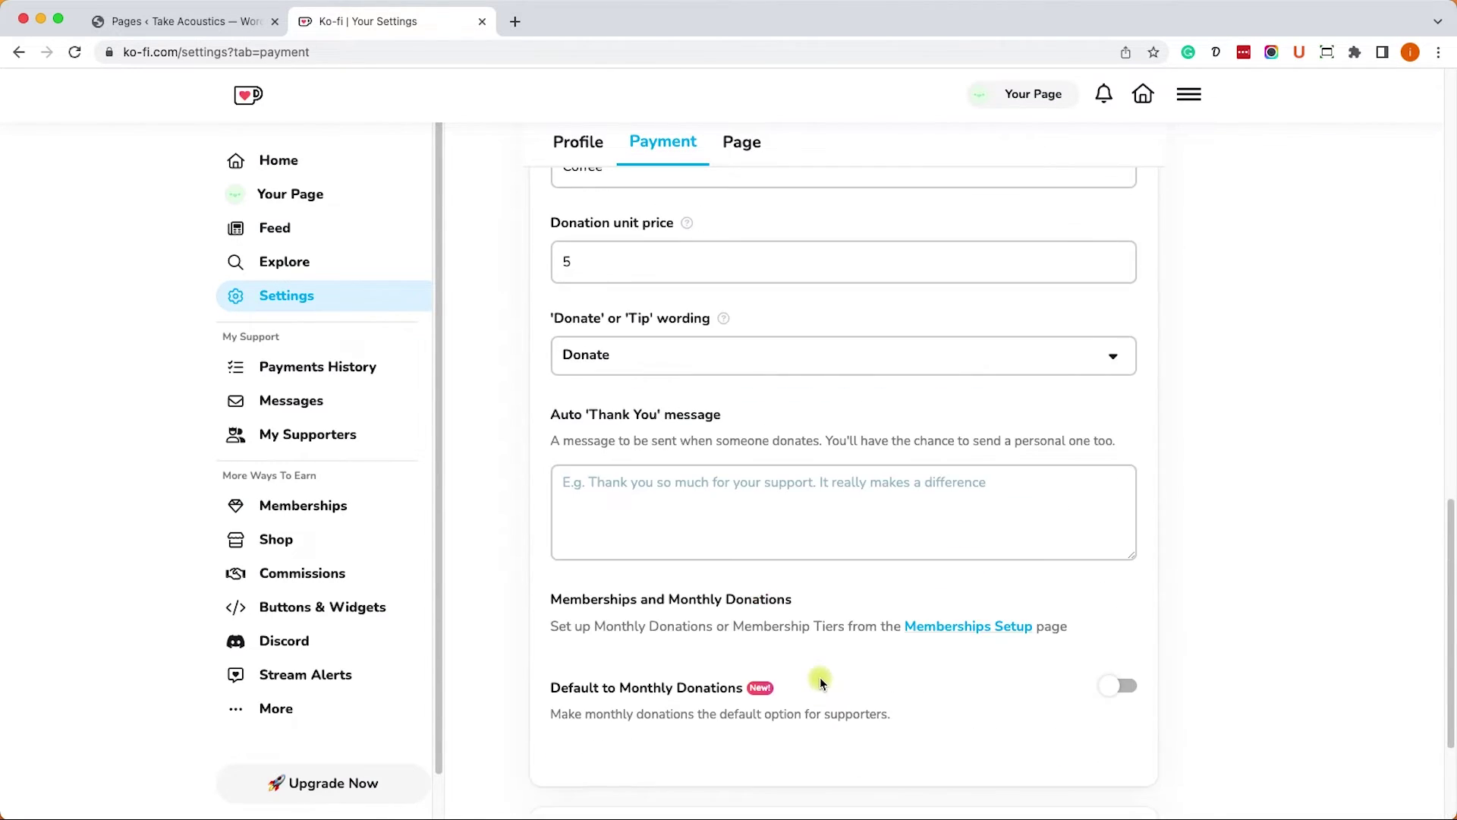
scroll(821, 676, up, 5)
scroll(821, 672, up, 2)
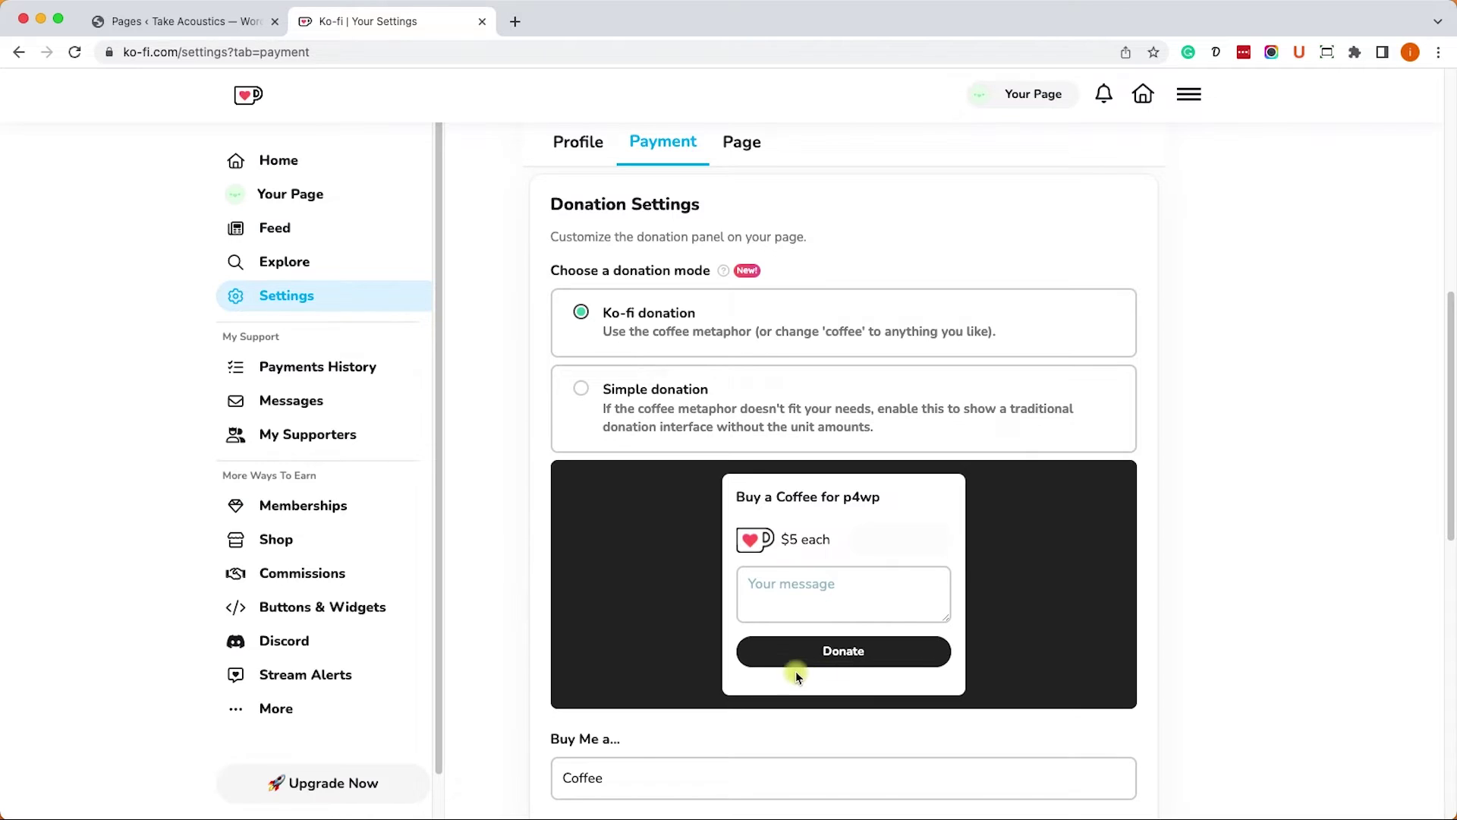
click(326, 609)
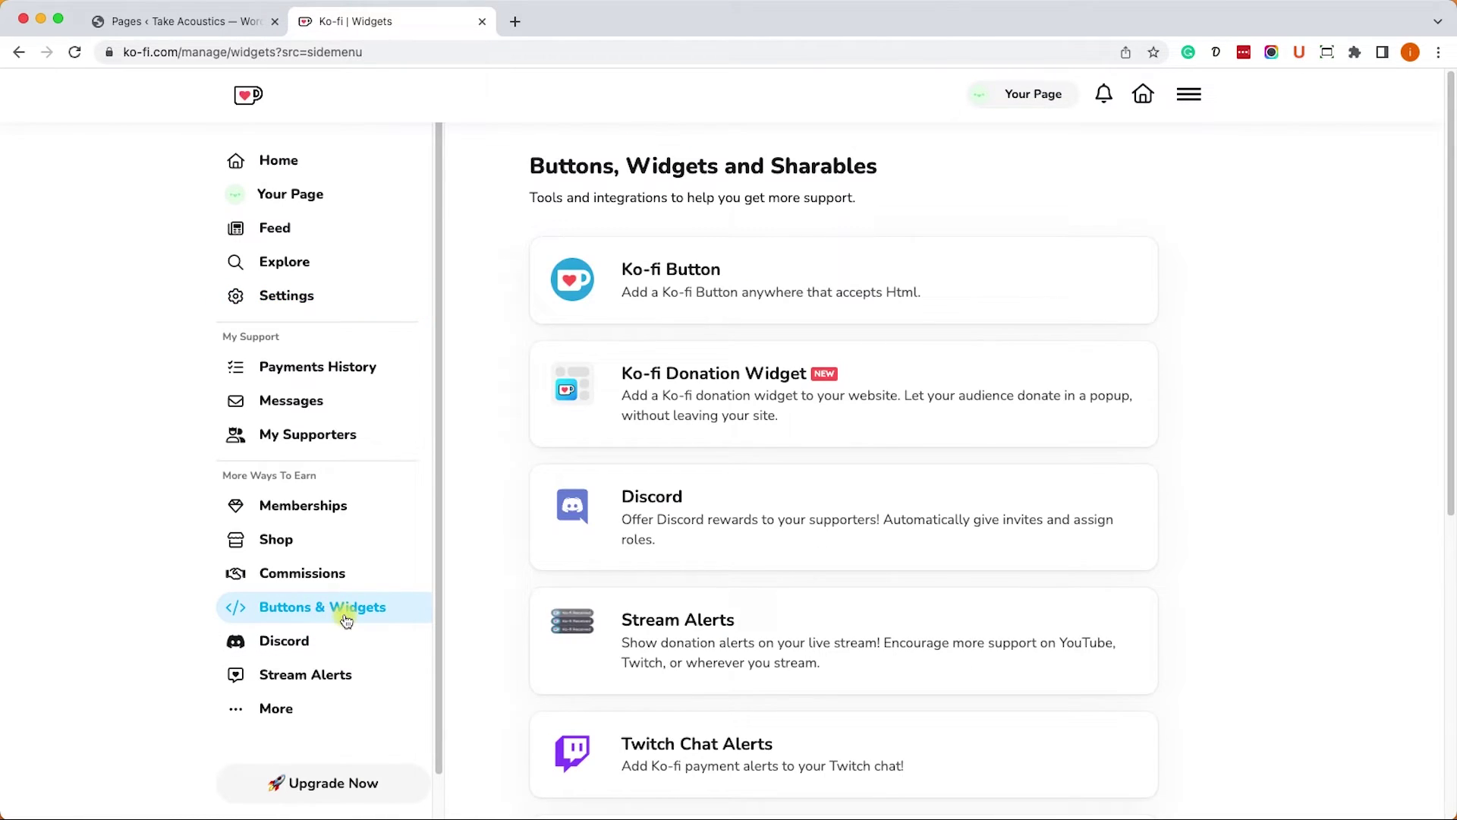
Create a default 'Support Me on Ko-fi' button and copy its embed code
click(746, 285)
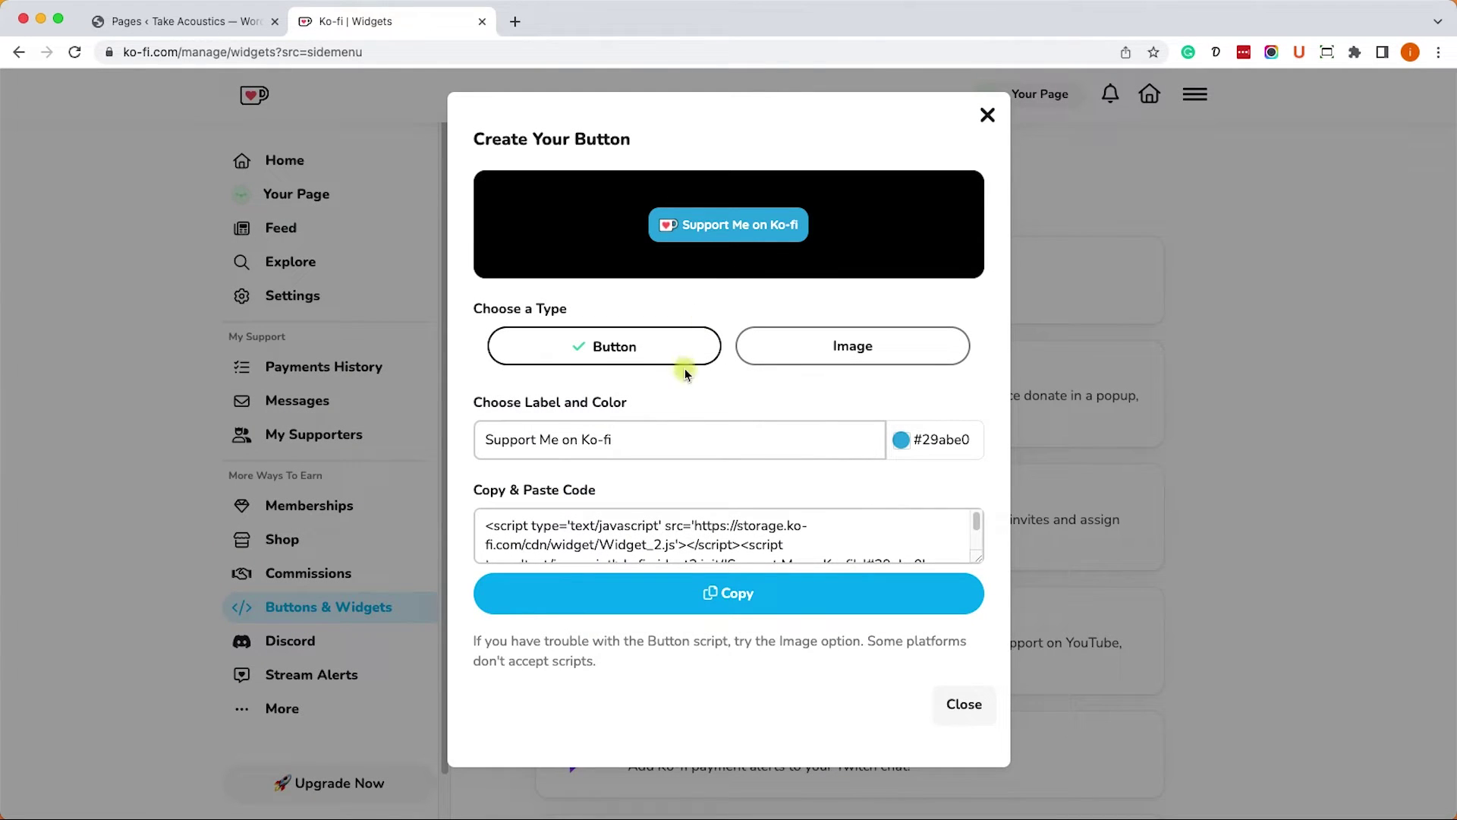
click(743, 447)
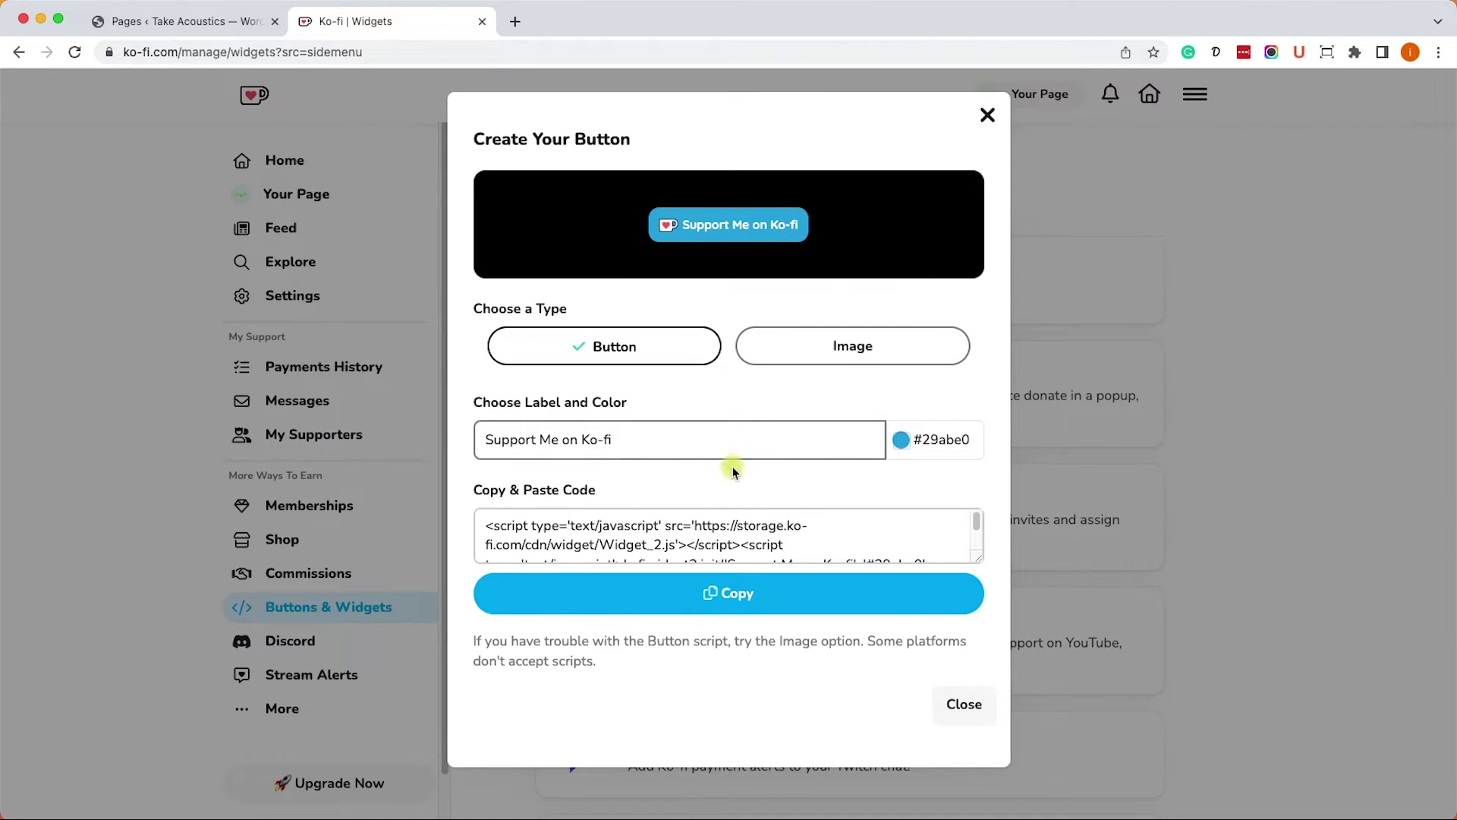
click(728, 535)
click(710, 594)
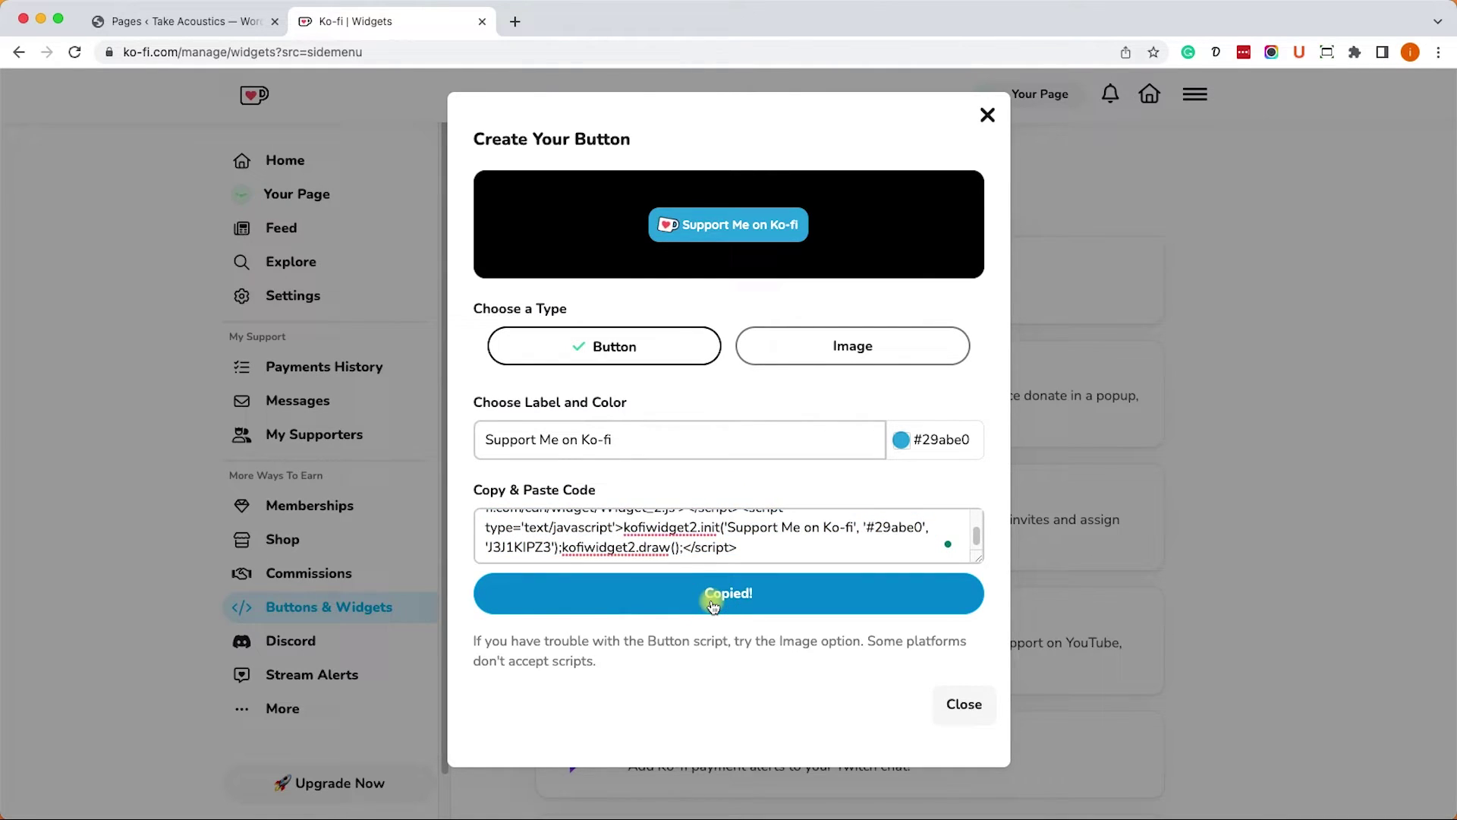
Paste the Ko-fi button code into a Custom HTML block after the Sample Page's first paragraph
click(172, 20)
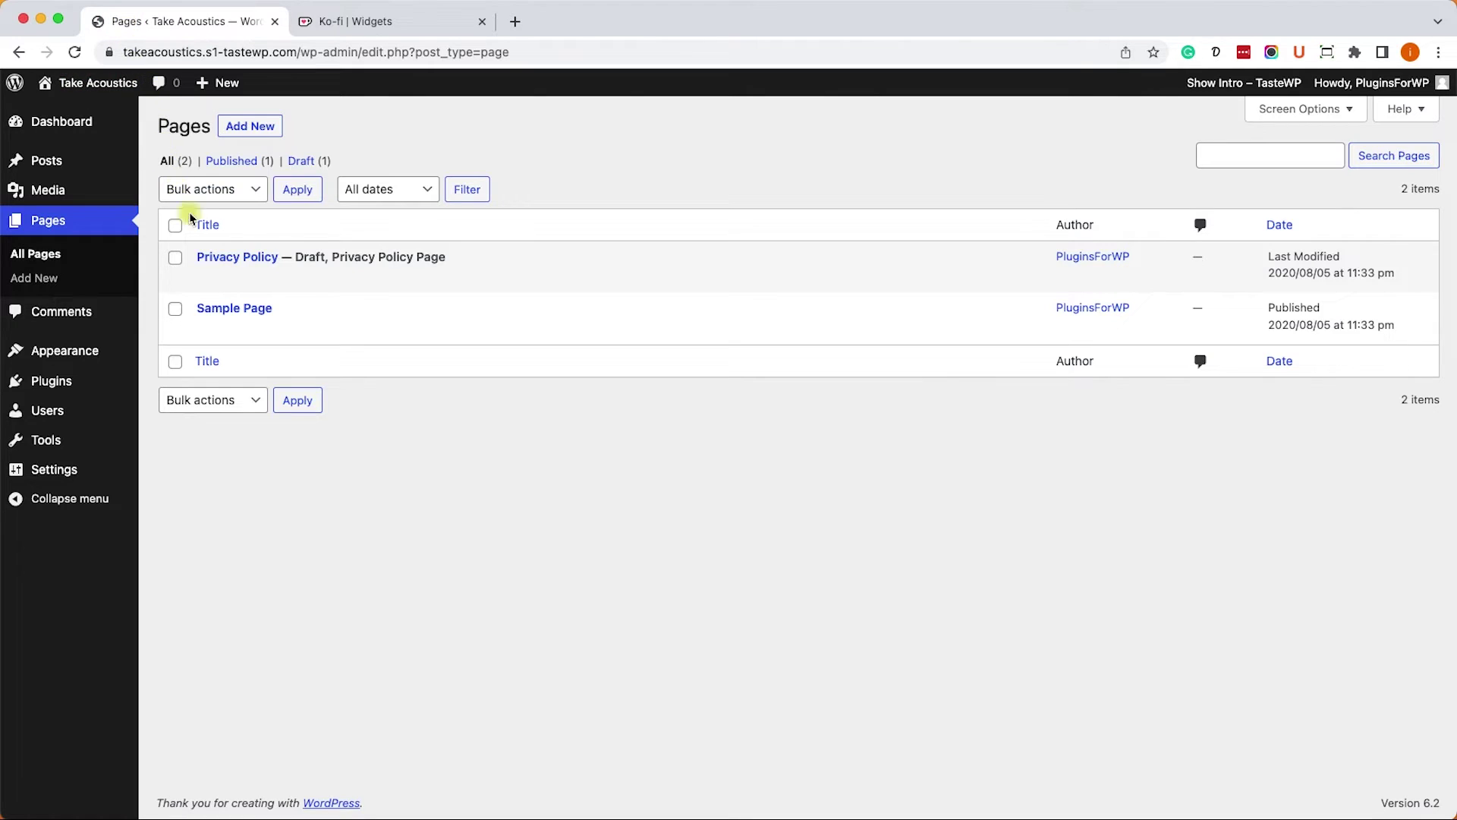
click(212, 330)
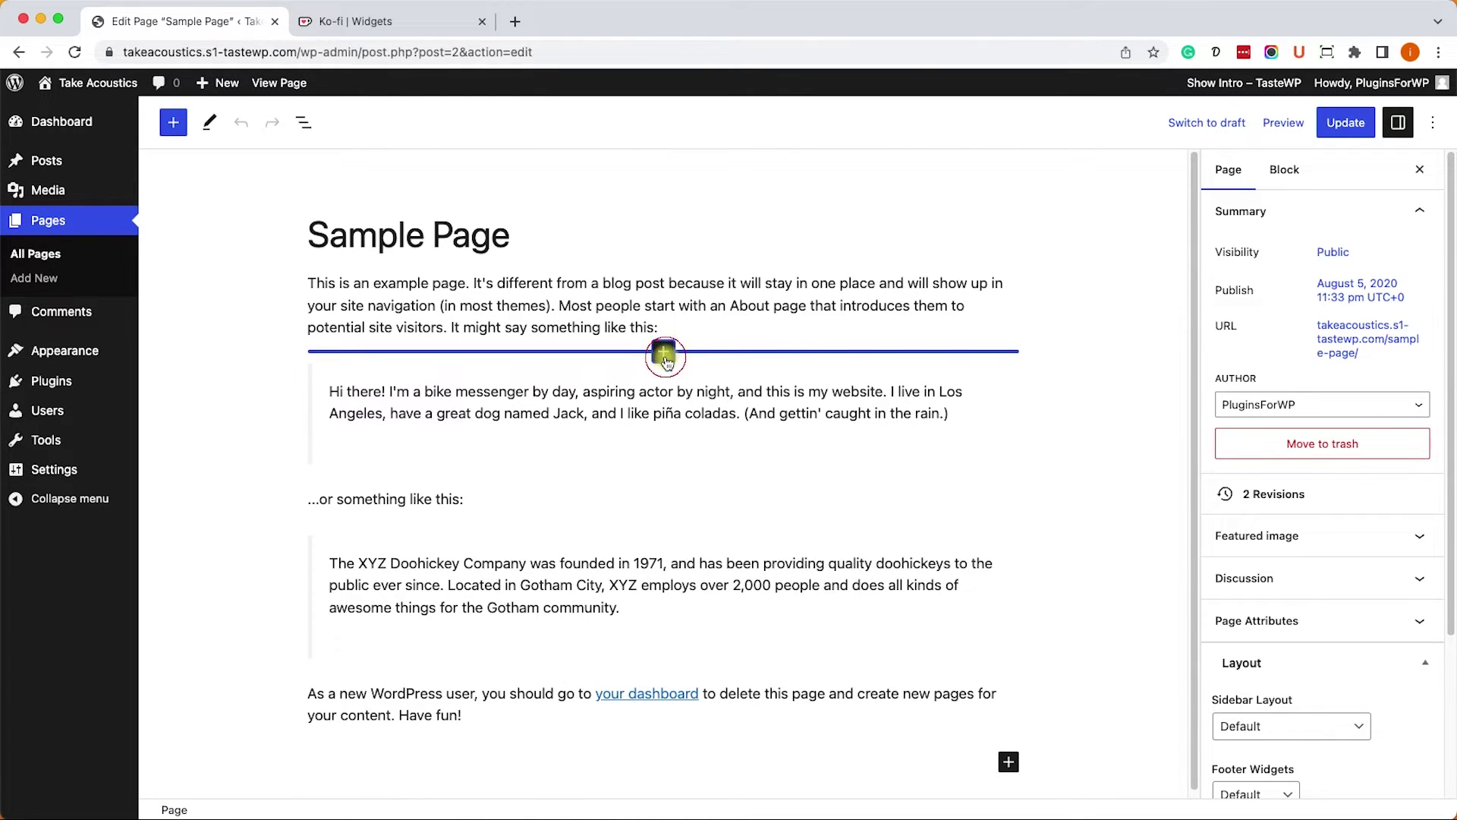
click(663, 351)
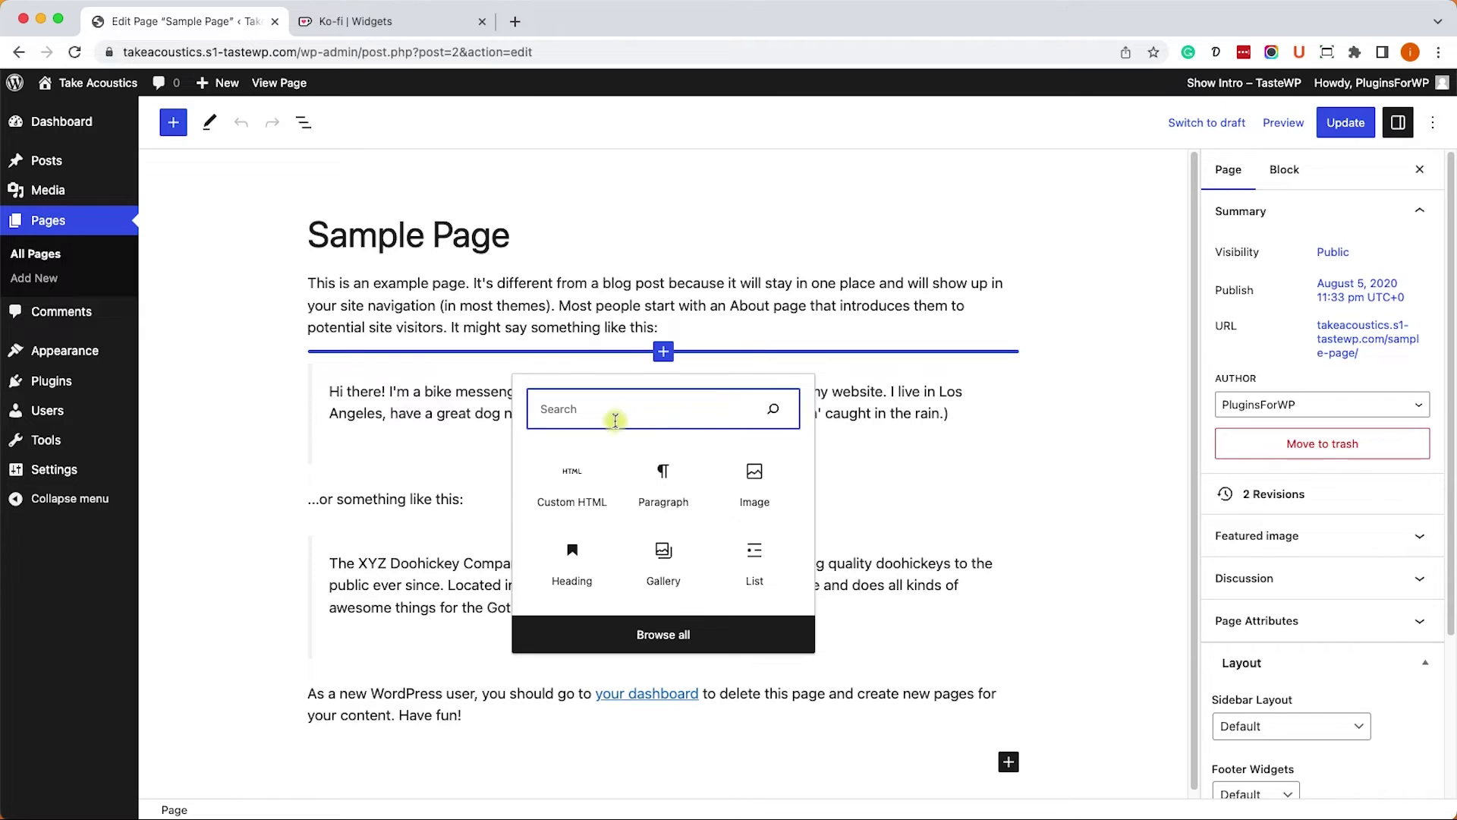
click(571, 472)
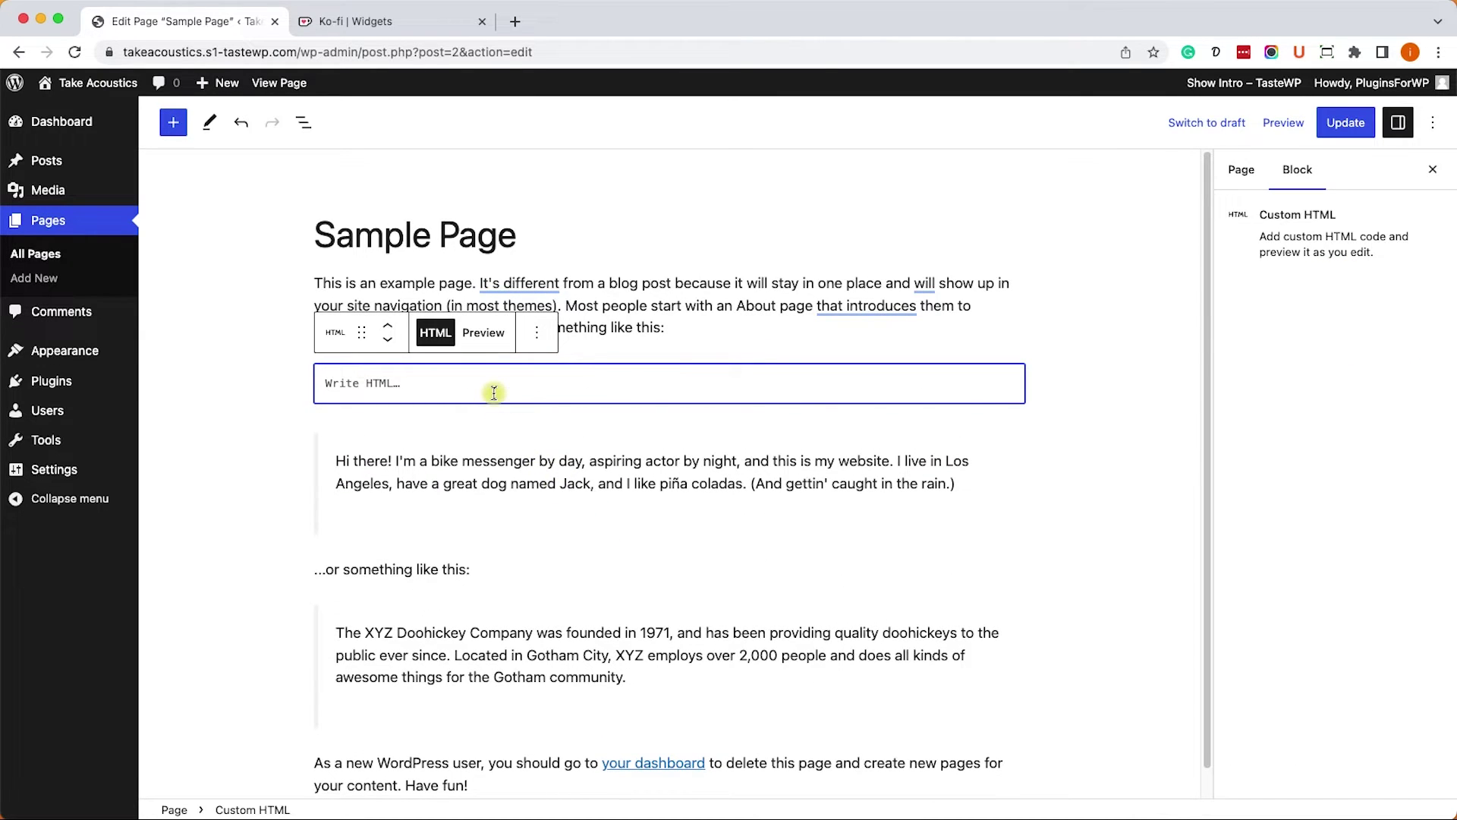
key(ctrl+v)
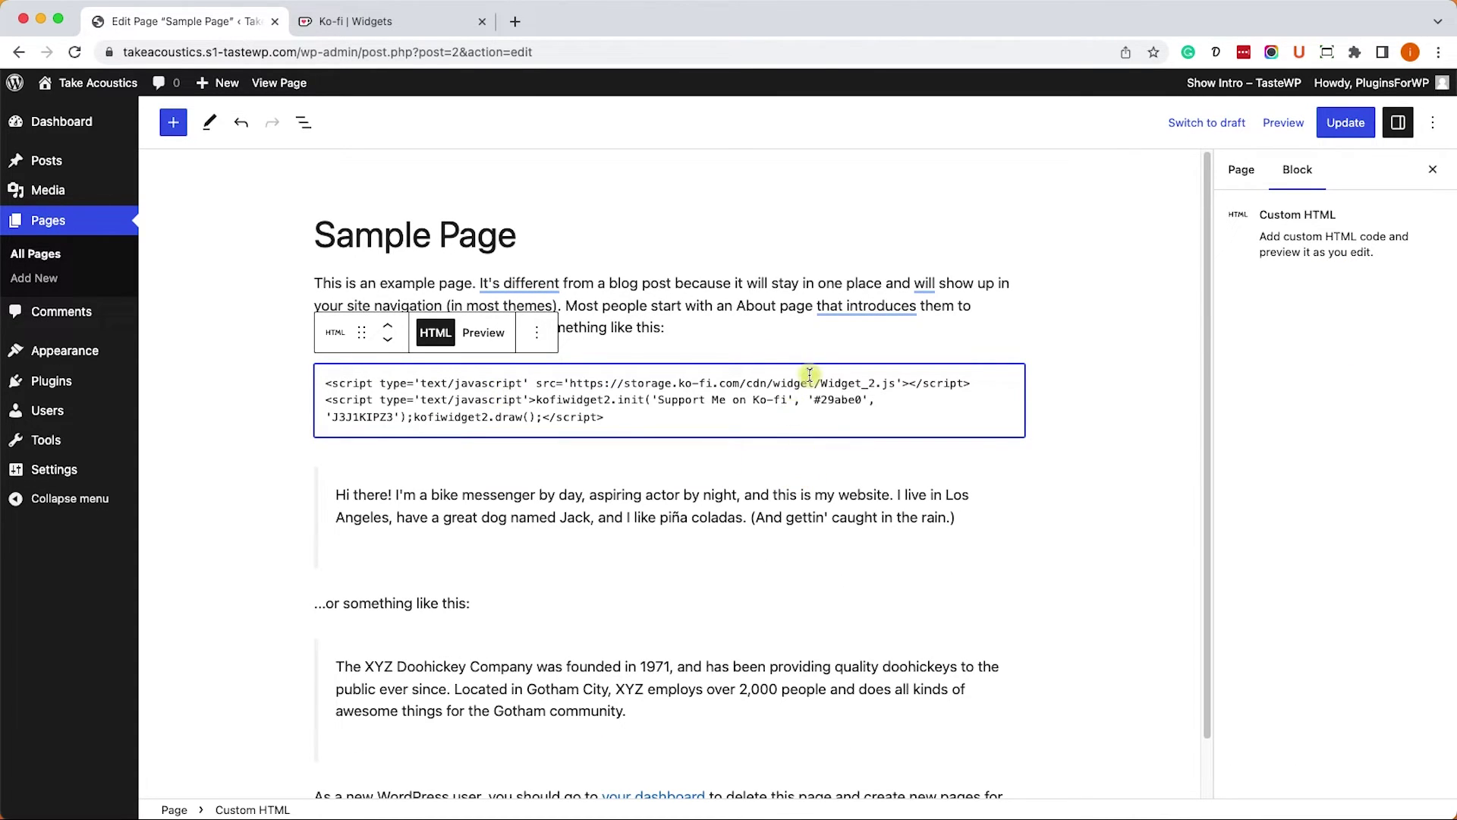
Update the Sample Page and view it live
click(1339, 135)
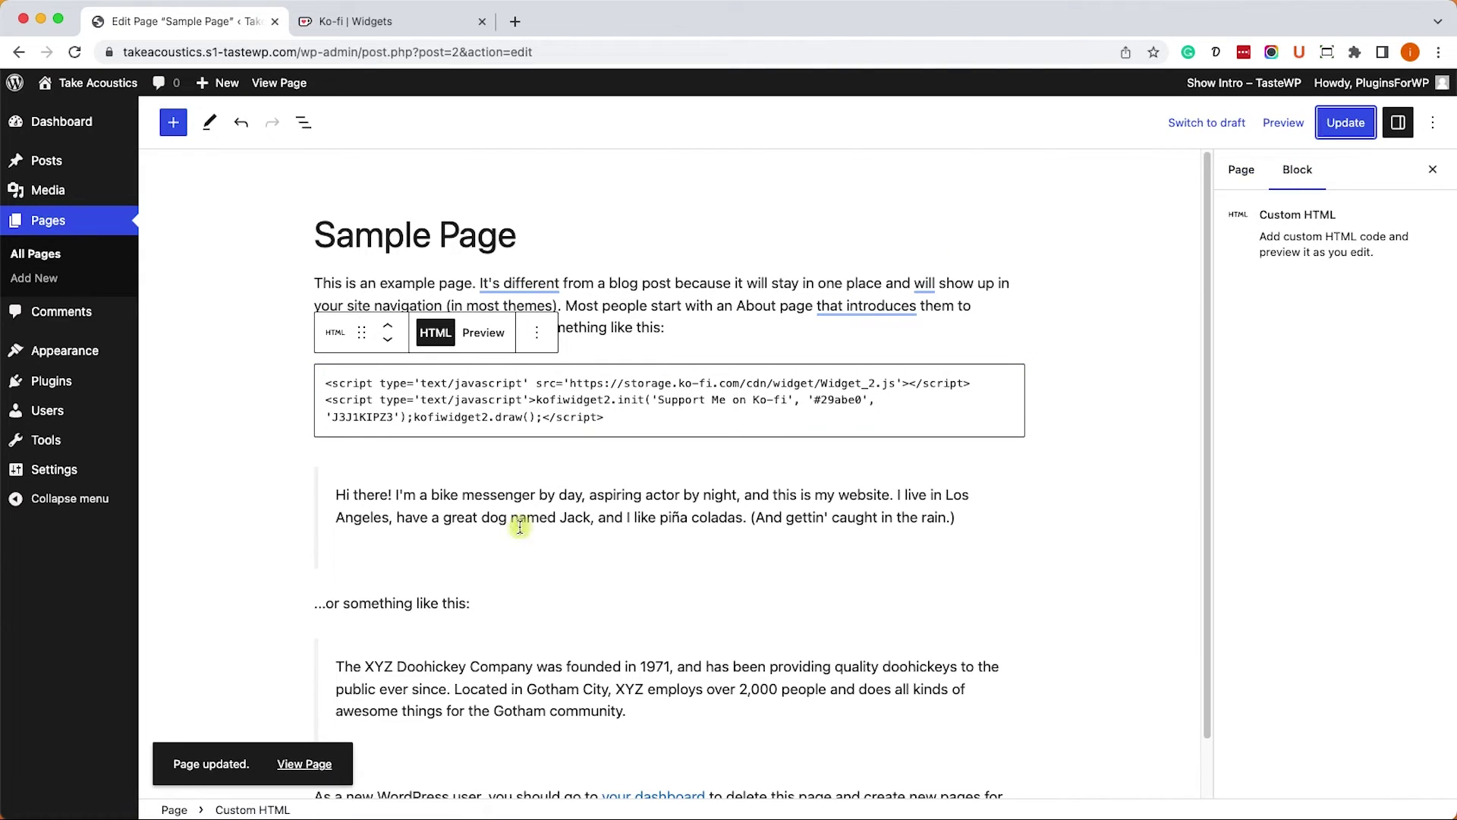
click(299, 766)
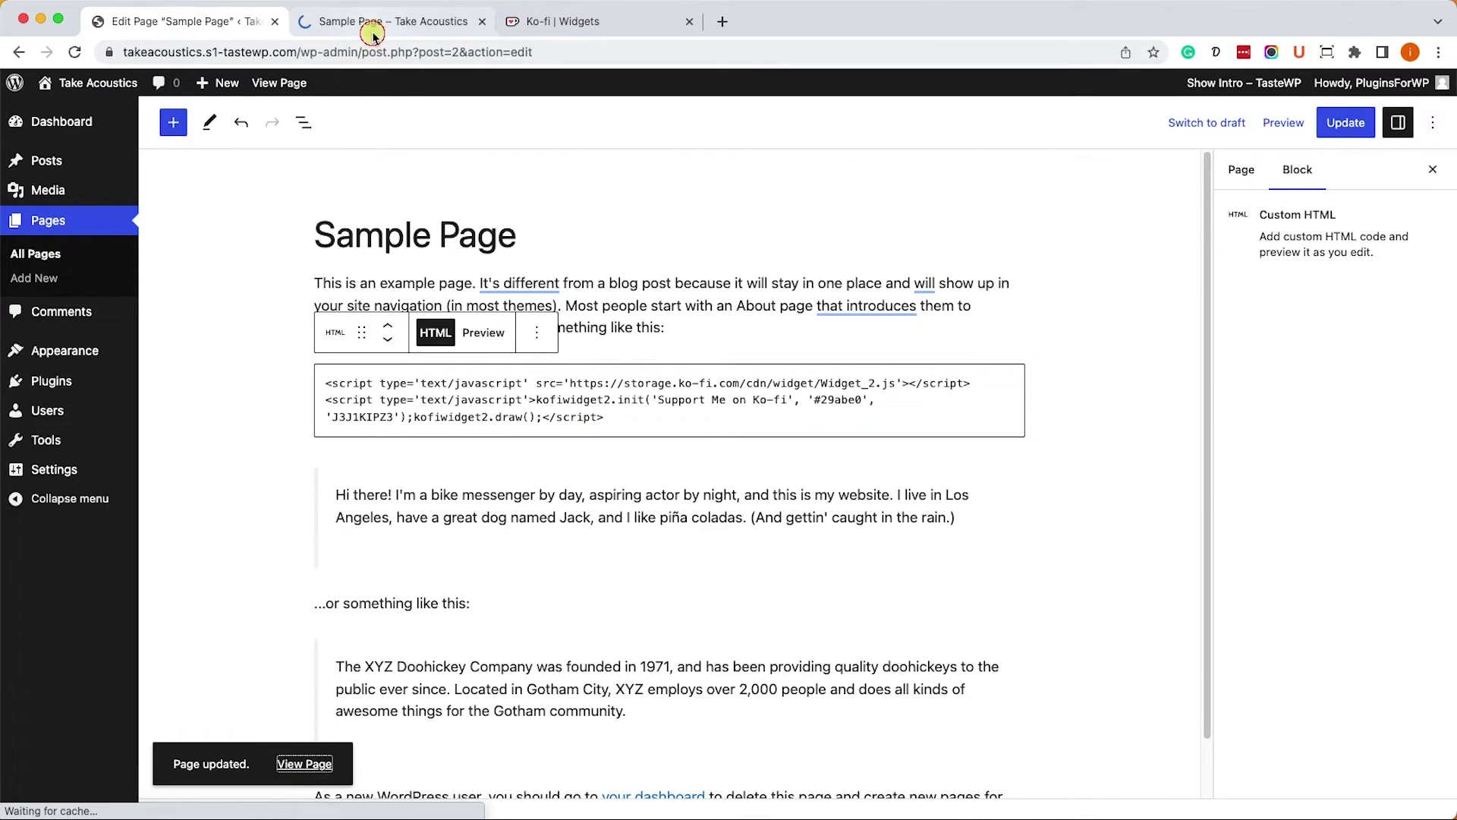
Test the live Support Me on Ko-fi button, close the Ko-fi tab, and return to the Sample Page editor
click(381, 21)
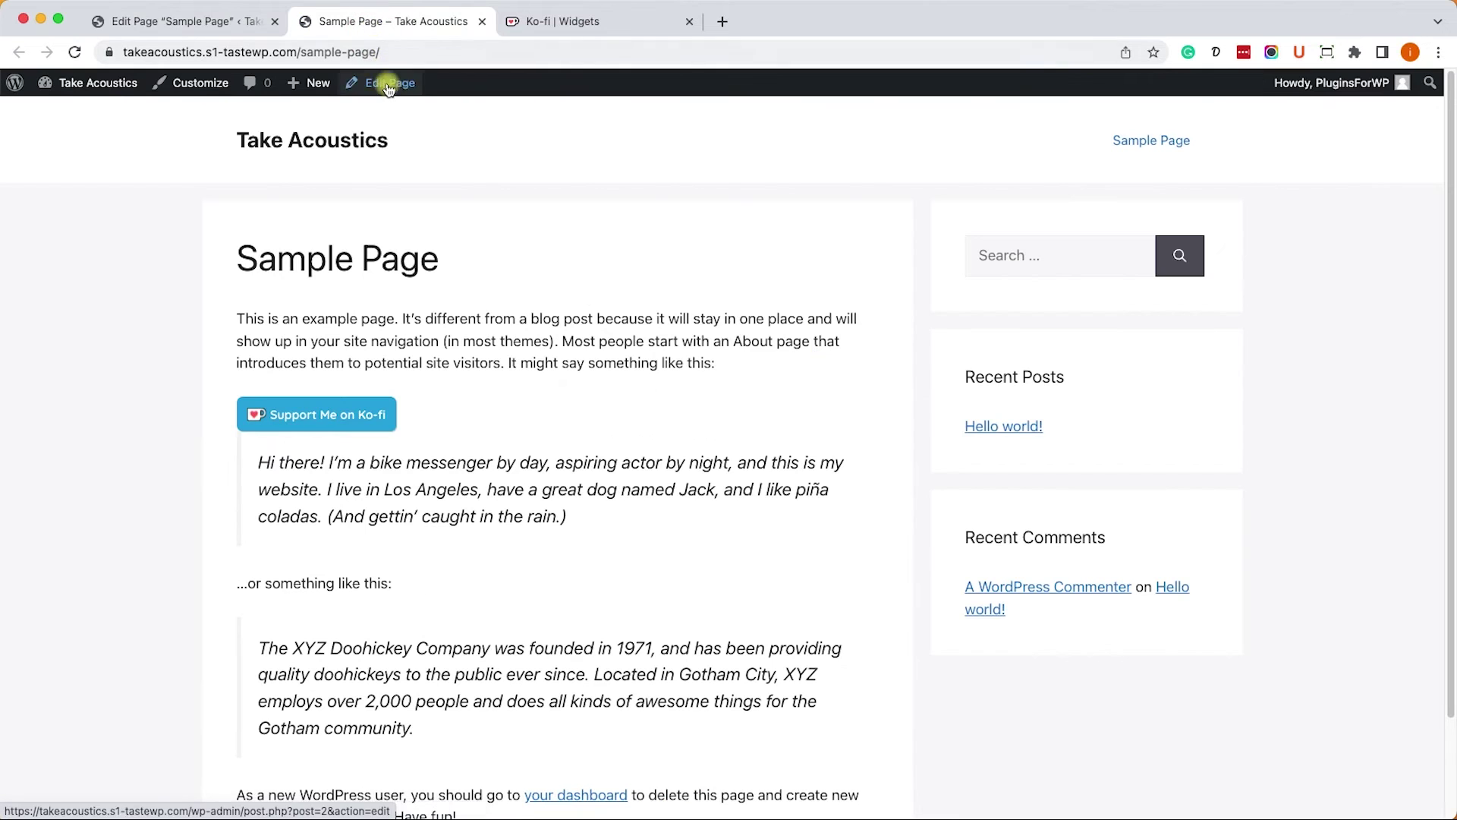
click(326, 412)
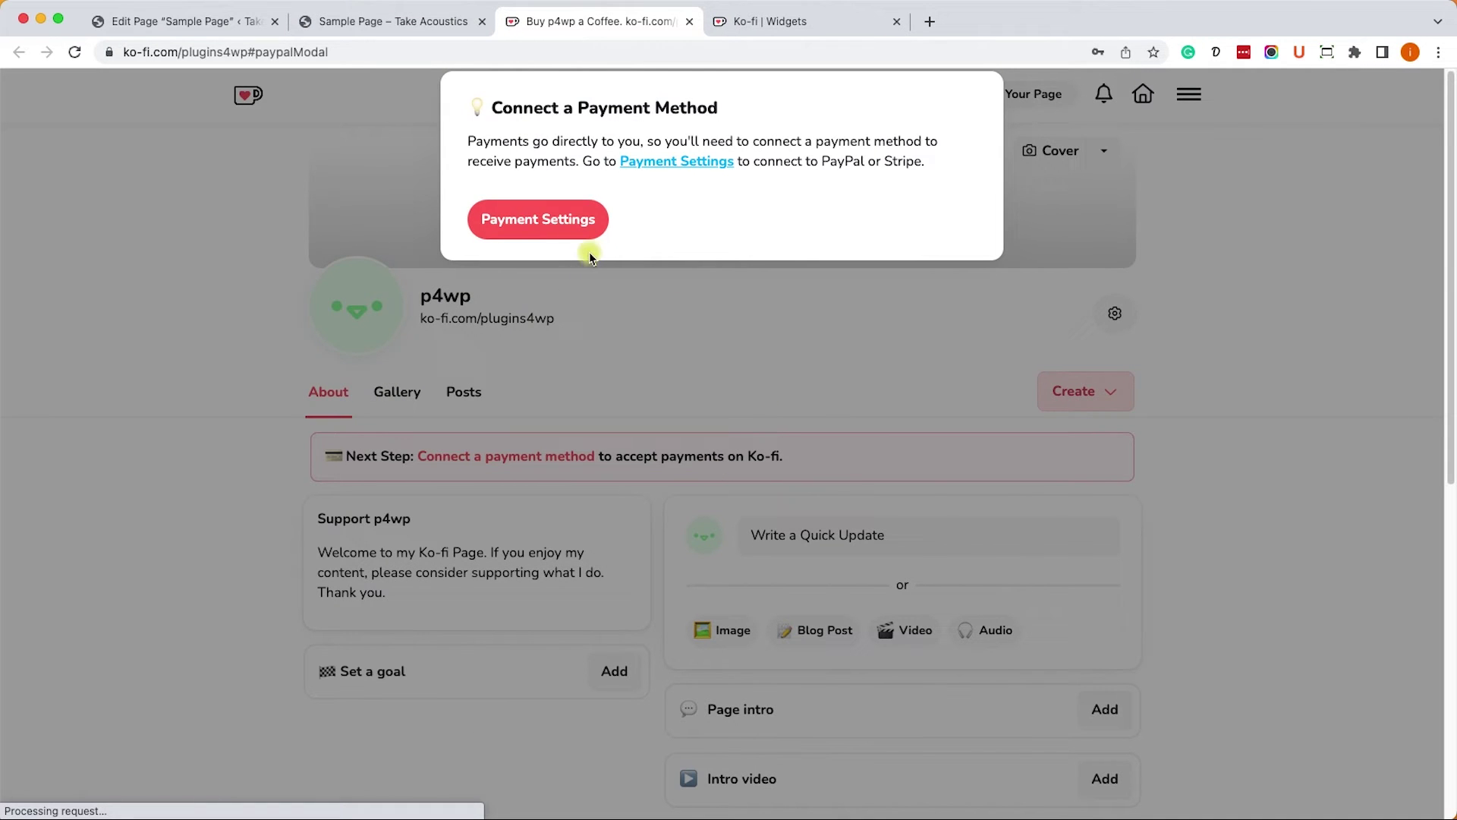
click(691, 22)
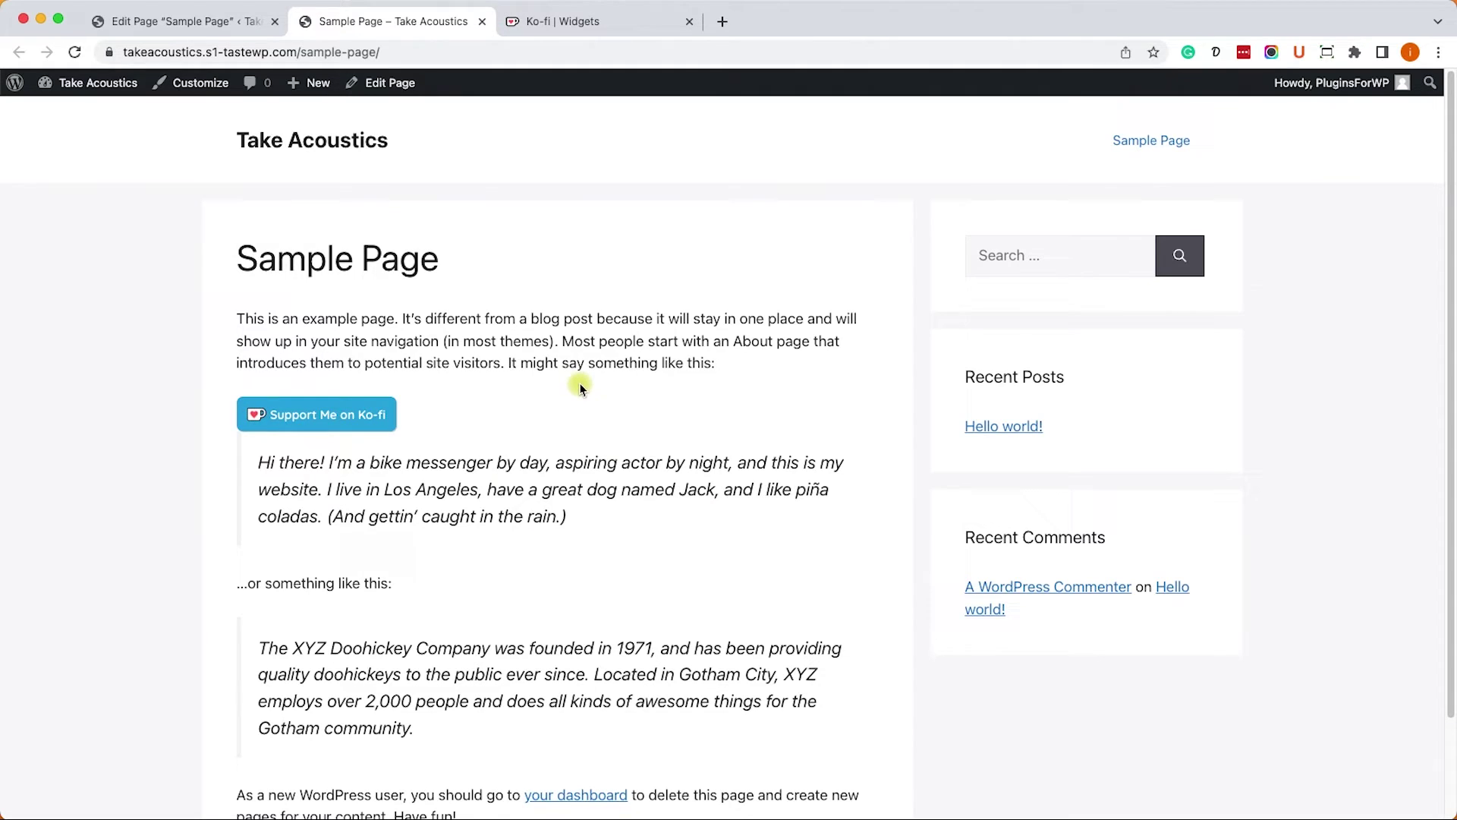
click(225, 22)
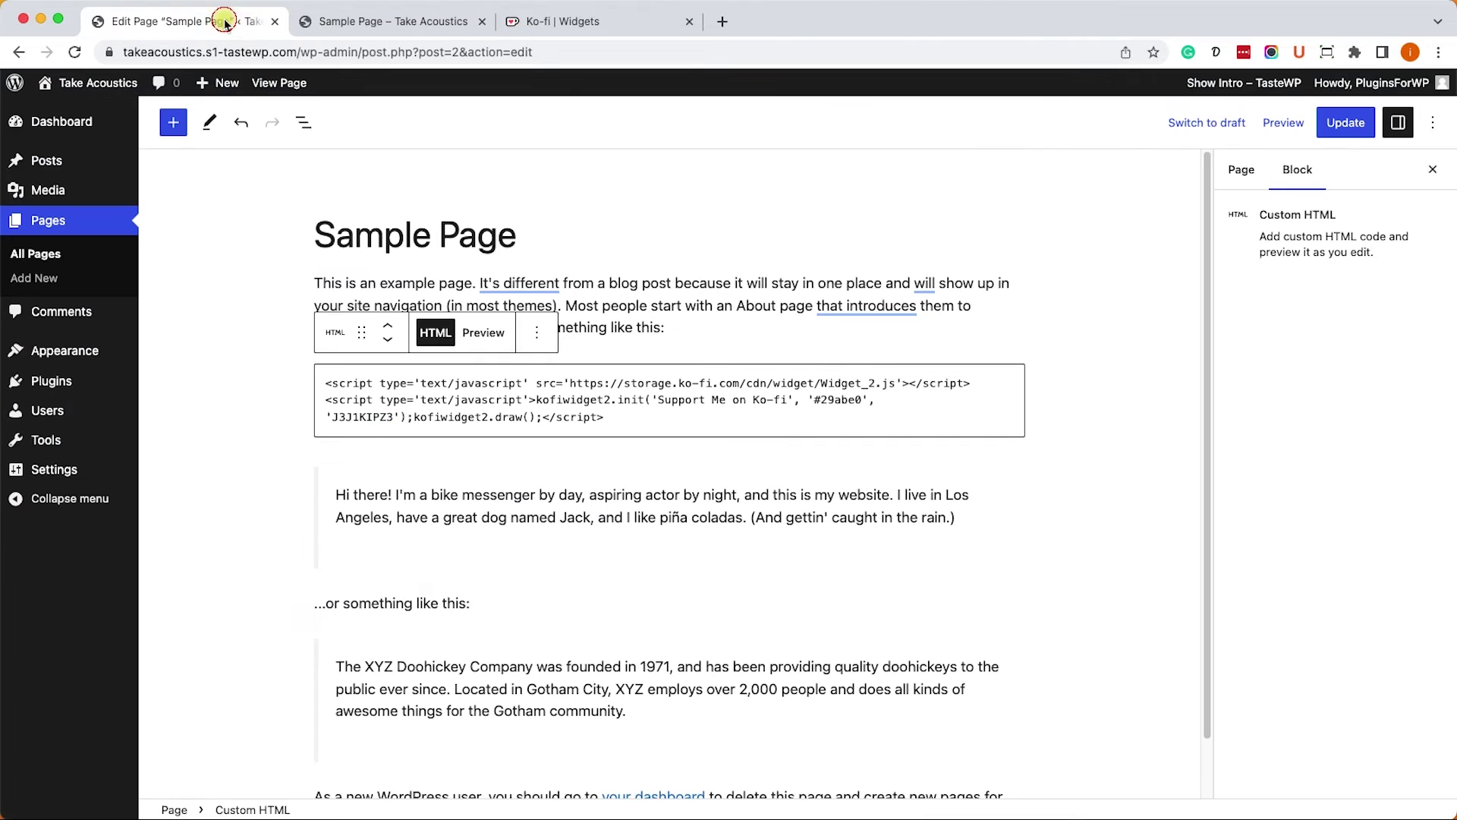
mouse_move(52, 381)
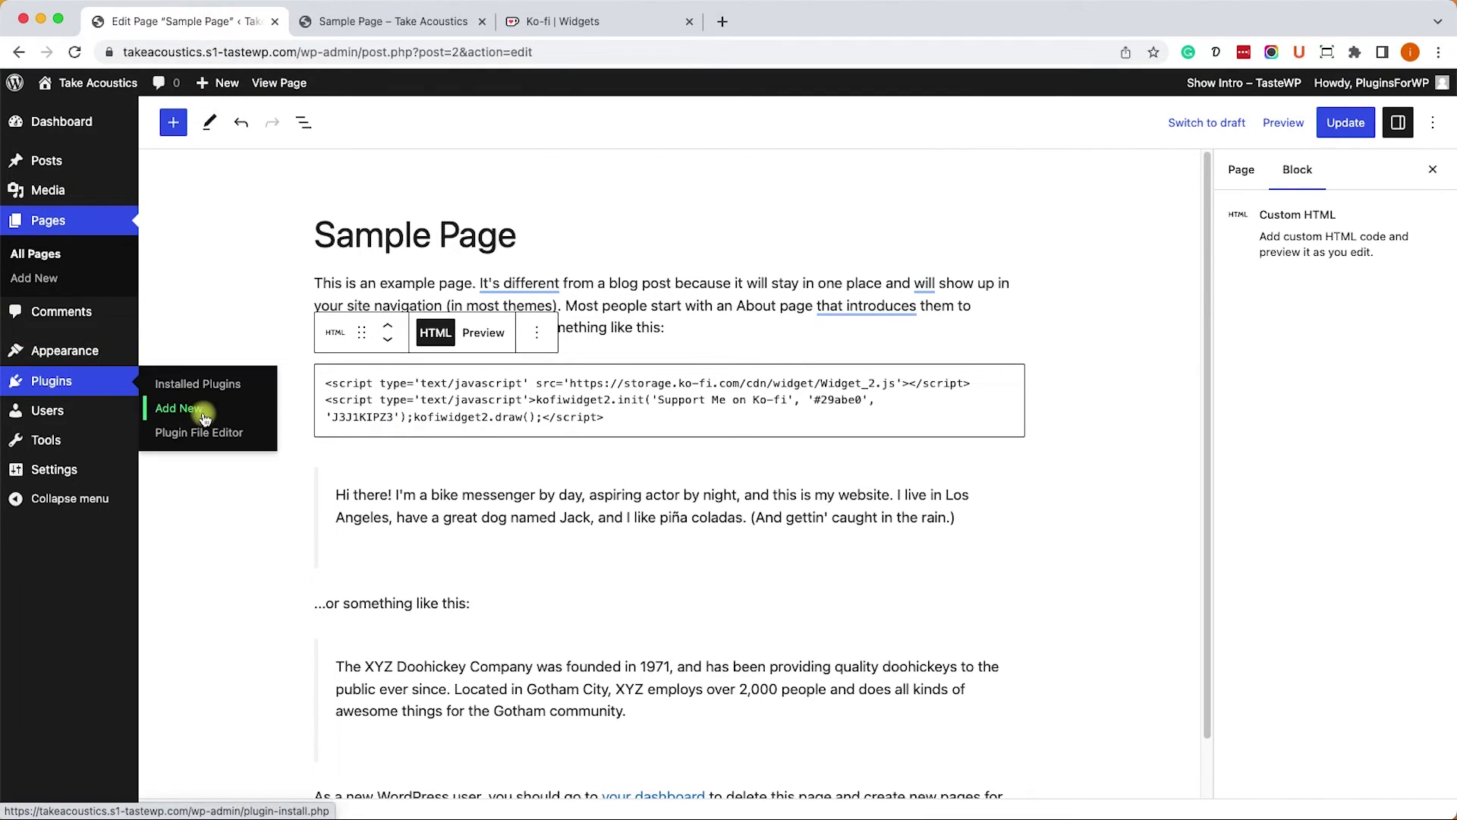
Search plugins for 'kofi', then install and activate the Ko-fi Button plugin
click(217, 417)
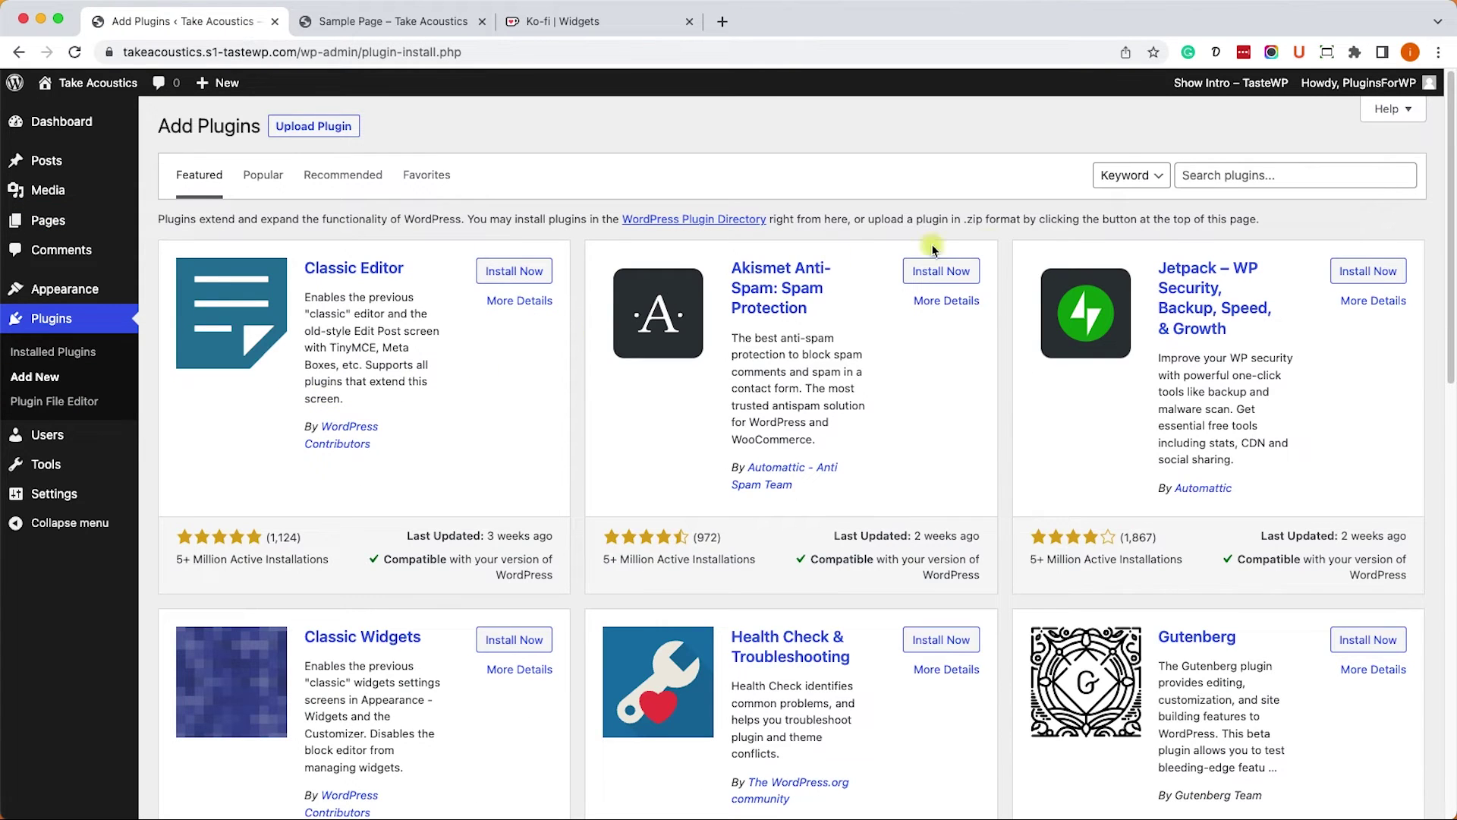
click(1221, 178)
text(ko)
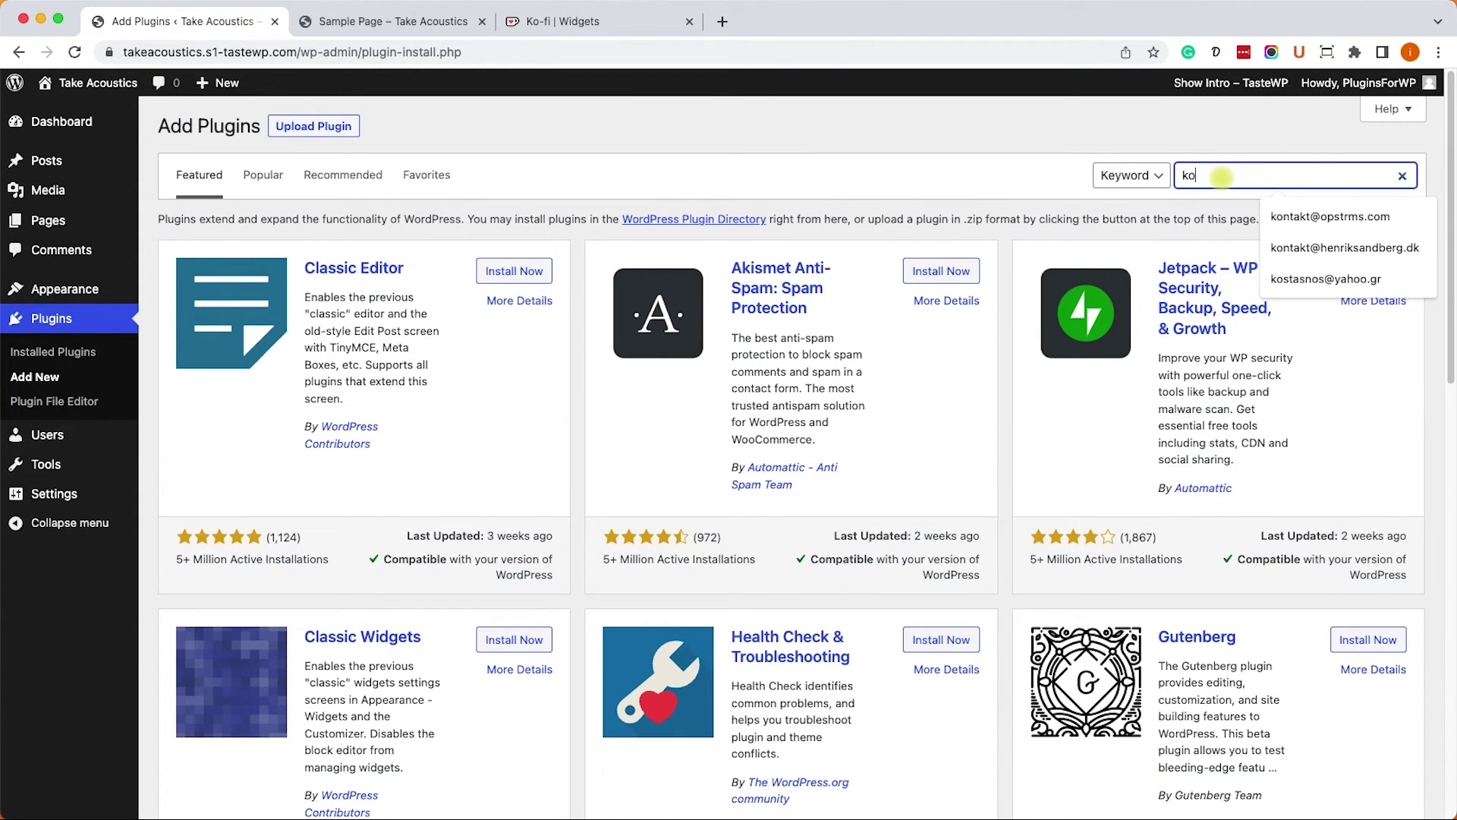
text(fi)
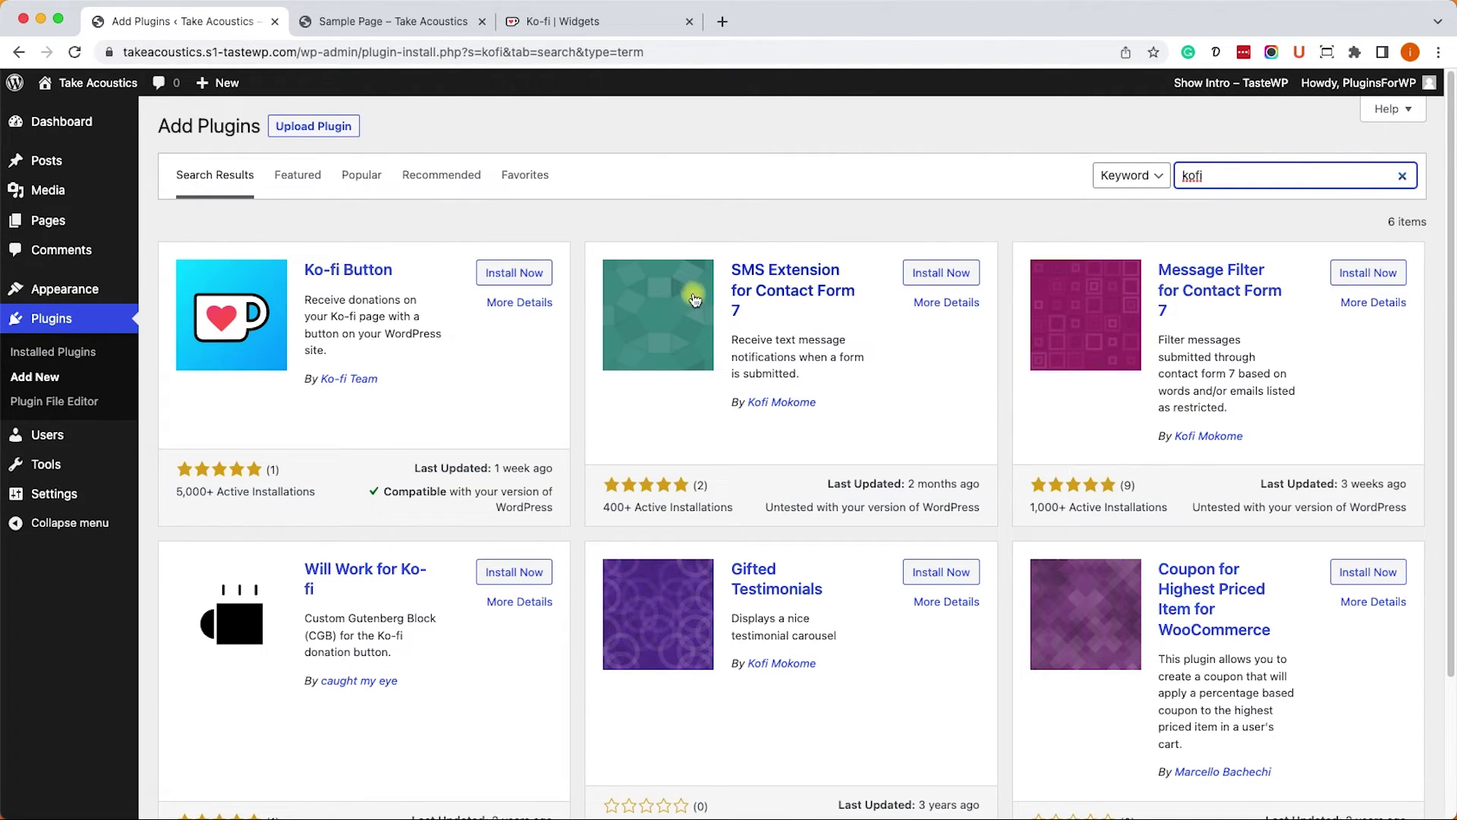
click(514, 274)
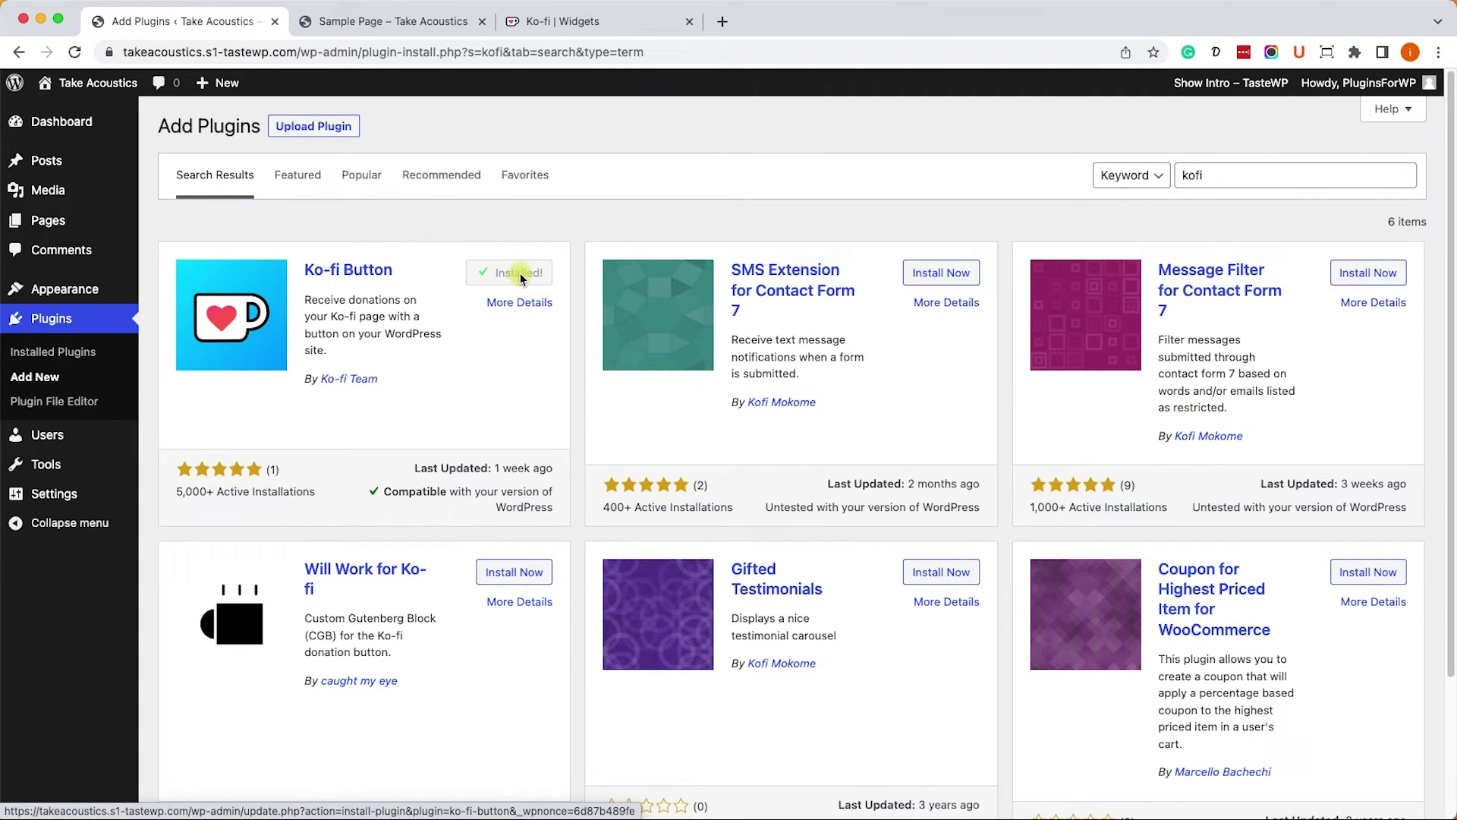
click(521, 274)
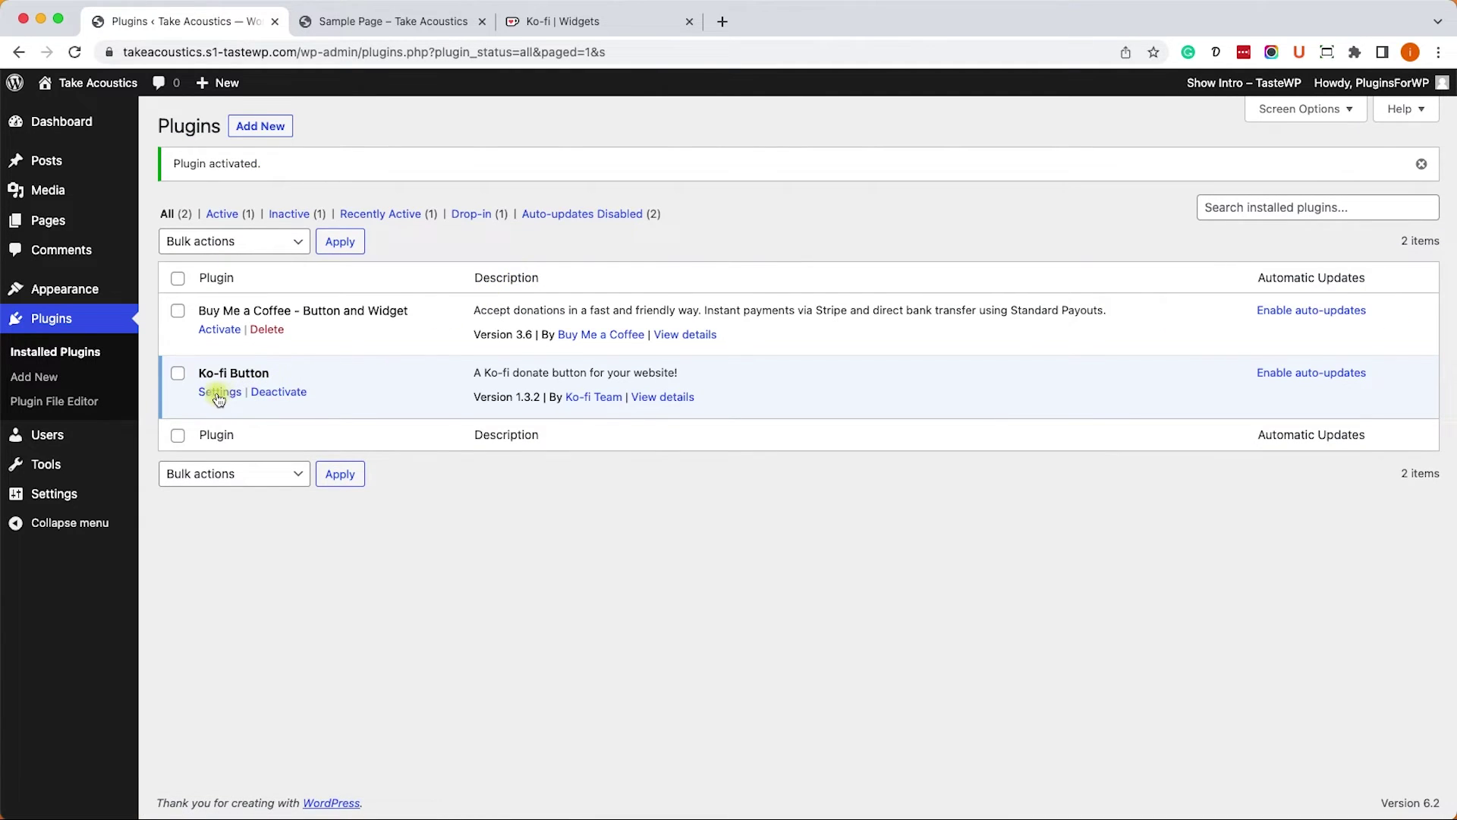
Save Ko-fi settings with page name plugins4wp and the floating button shown on all pages
click(218, 392)
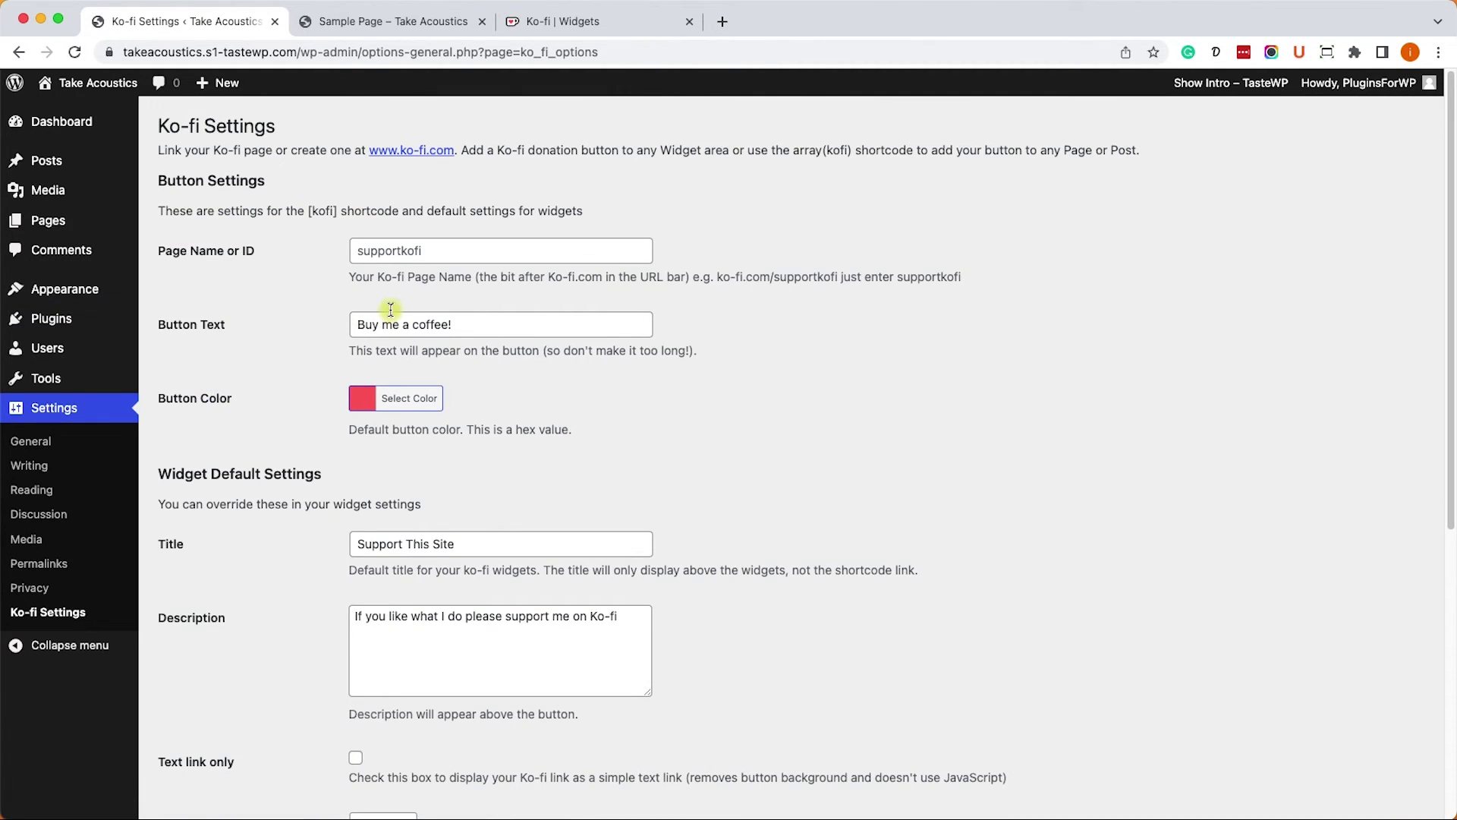
click(436, 252)
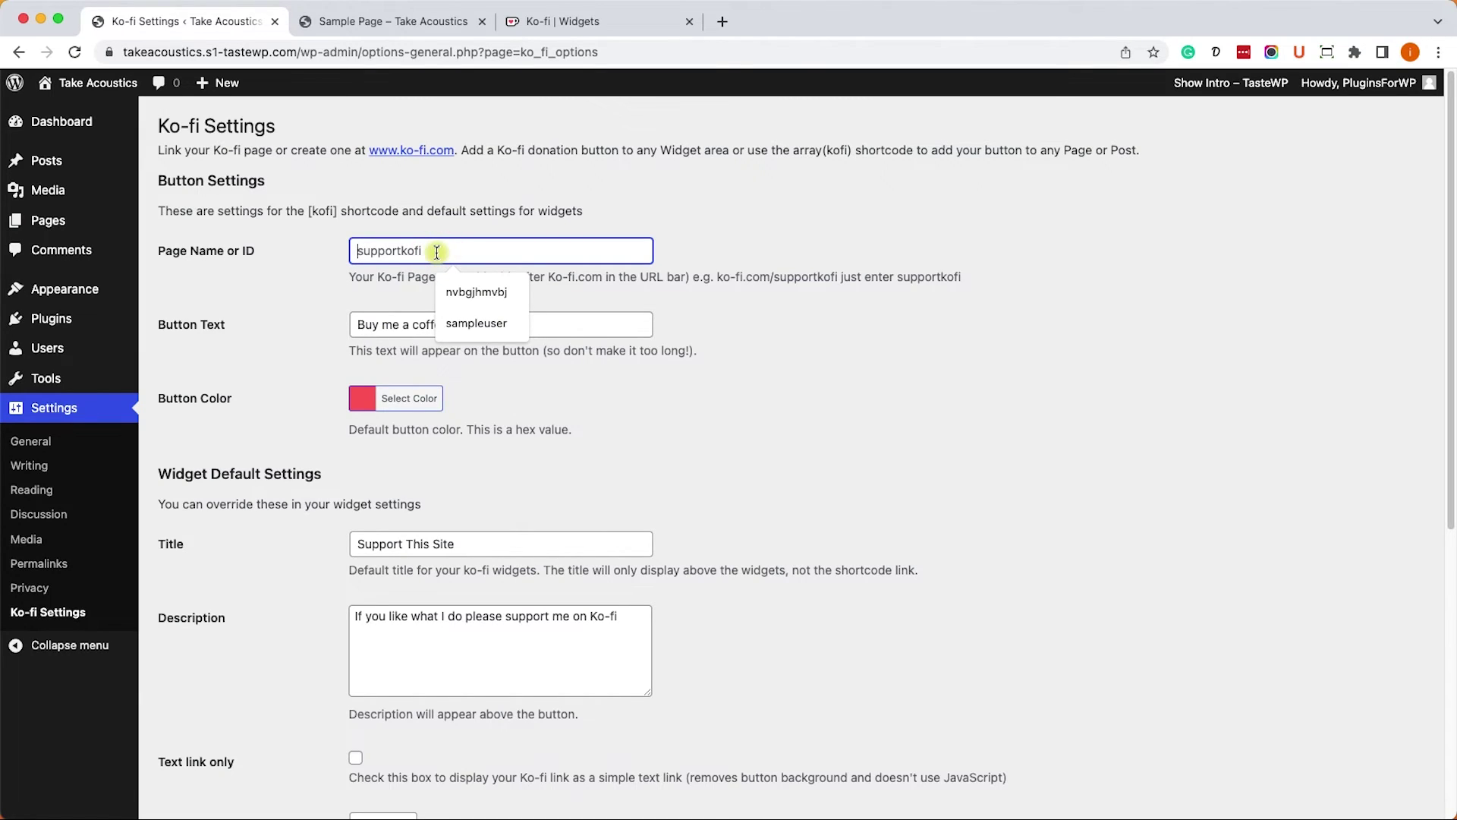
text(plugins4wp)
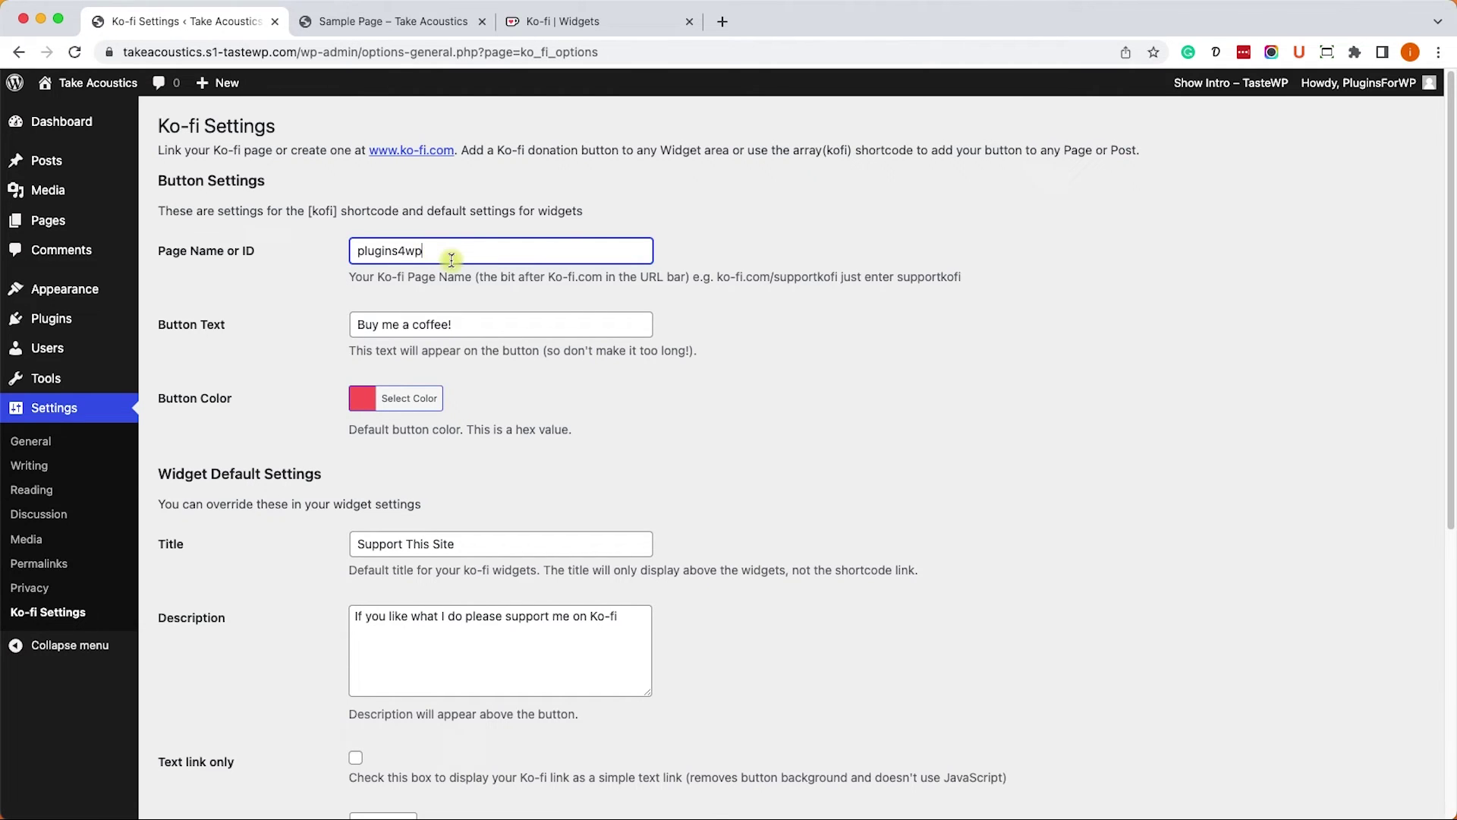
scroll(466, 329, down, 1)
scroll(465, 329, down, 1)
scroll(466, 329, down, 1)
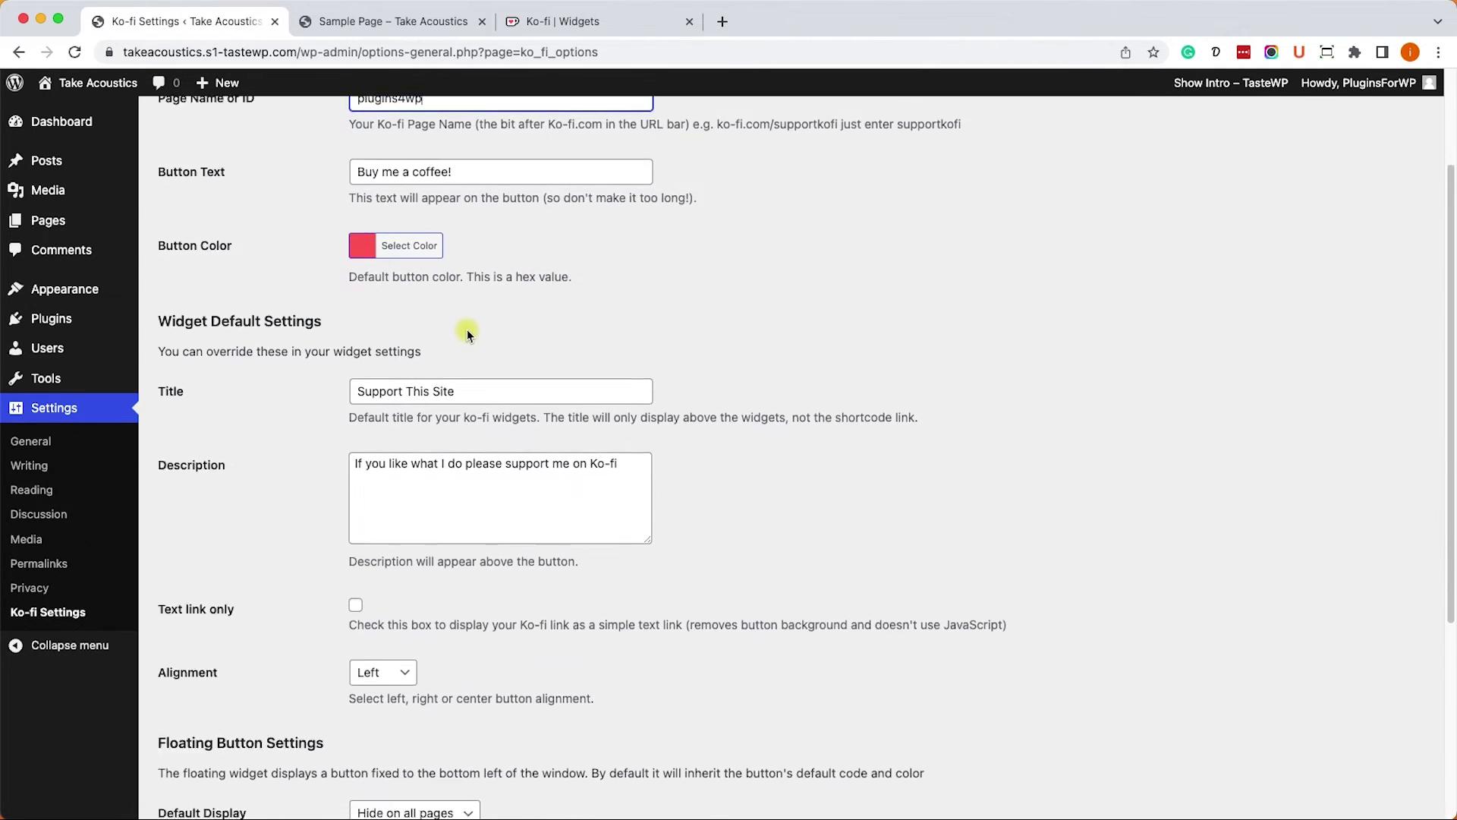
scroll(467, 329, down, 1)
scroll(468, 329, down, 3)
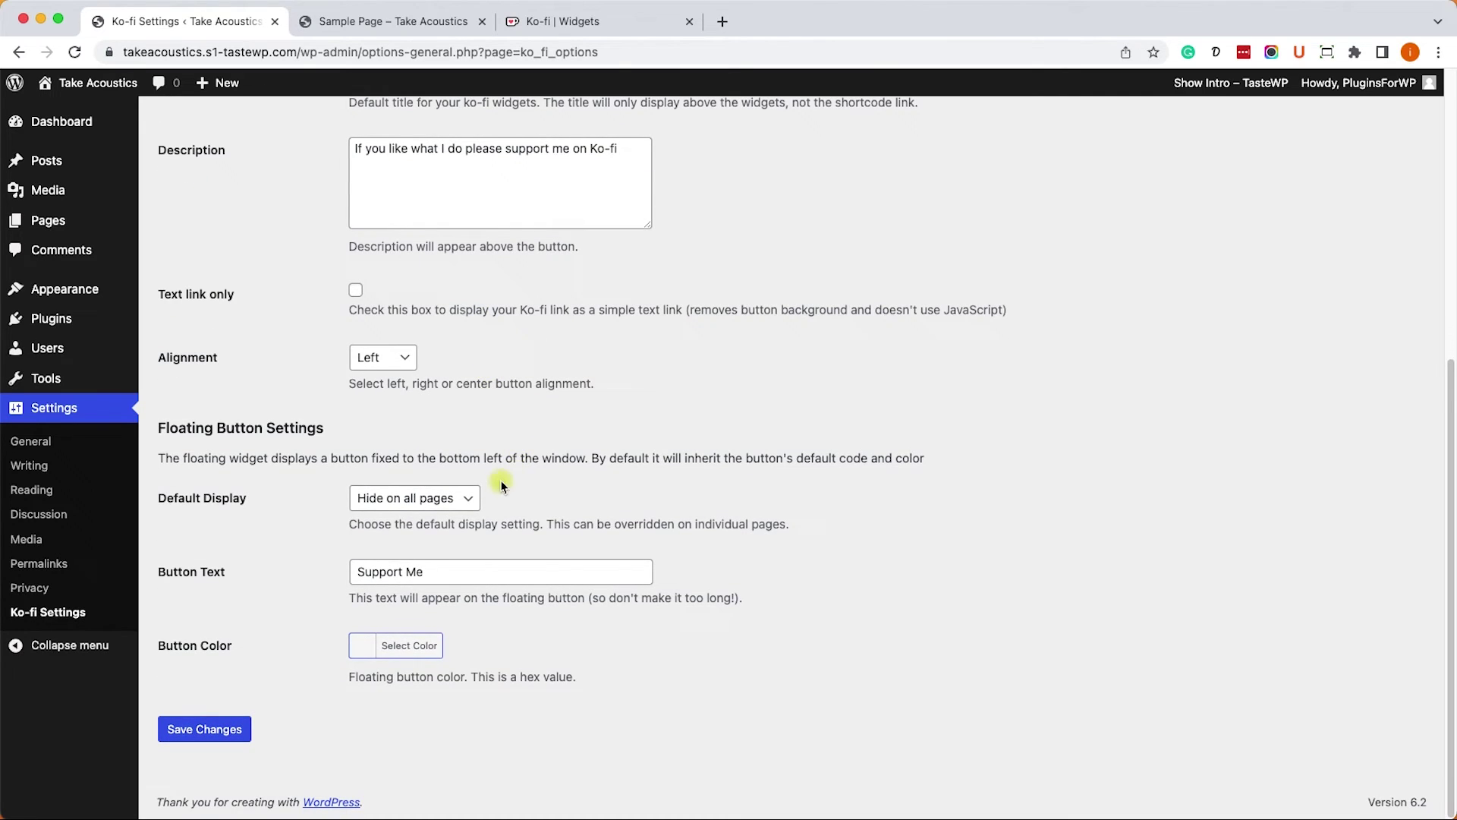
click(469, 498)
click(442, 521)
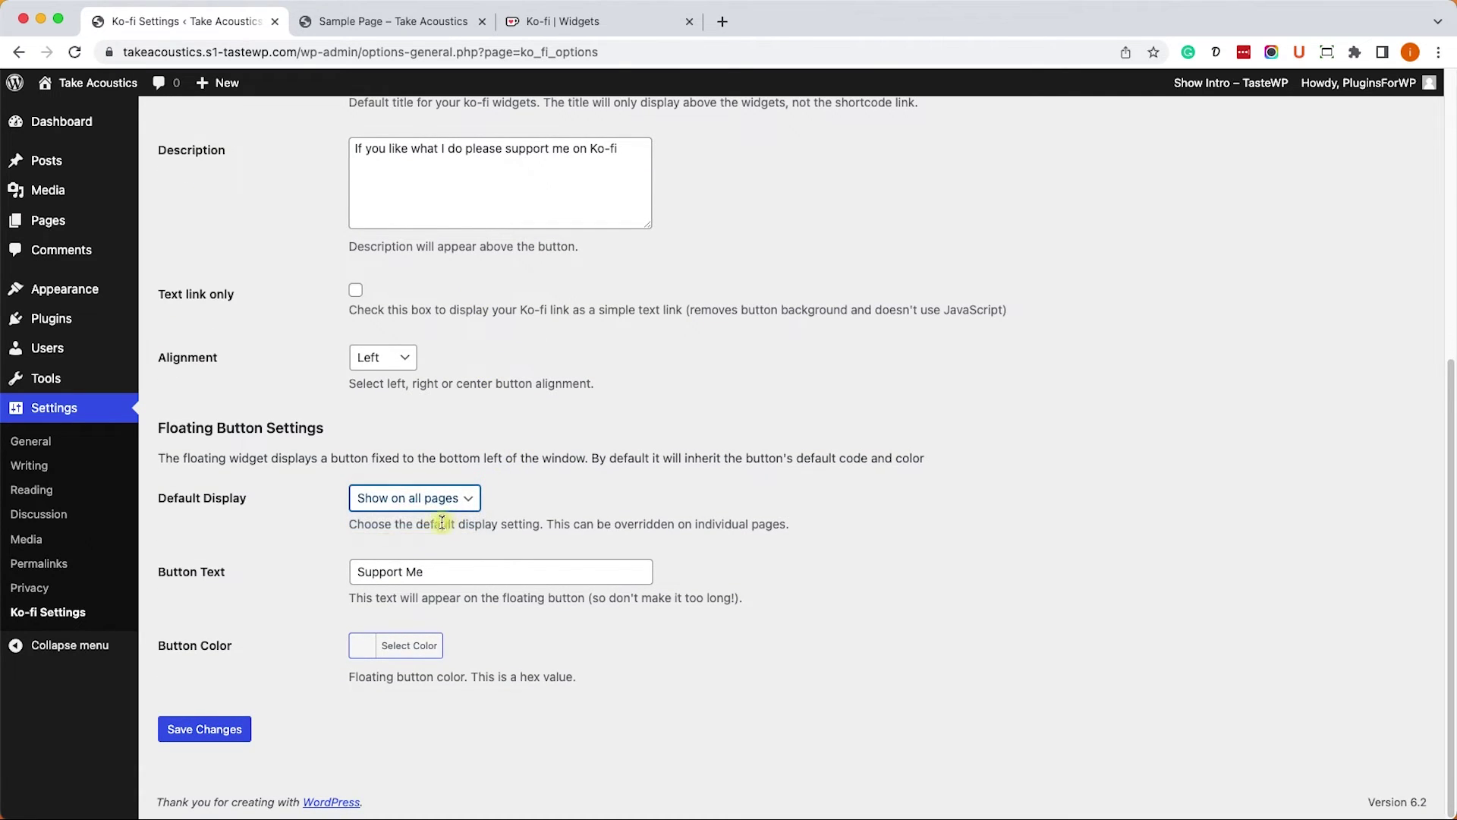
click(223, 726)
Reload the live Sample Page, confirm the floating button opens the $5 coffee popup, then return to Ko-fi settings
click(379, 32)
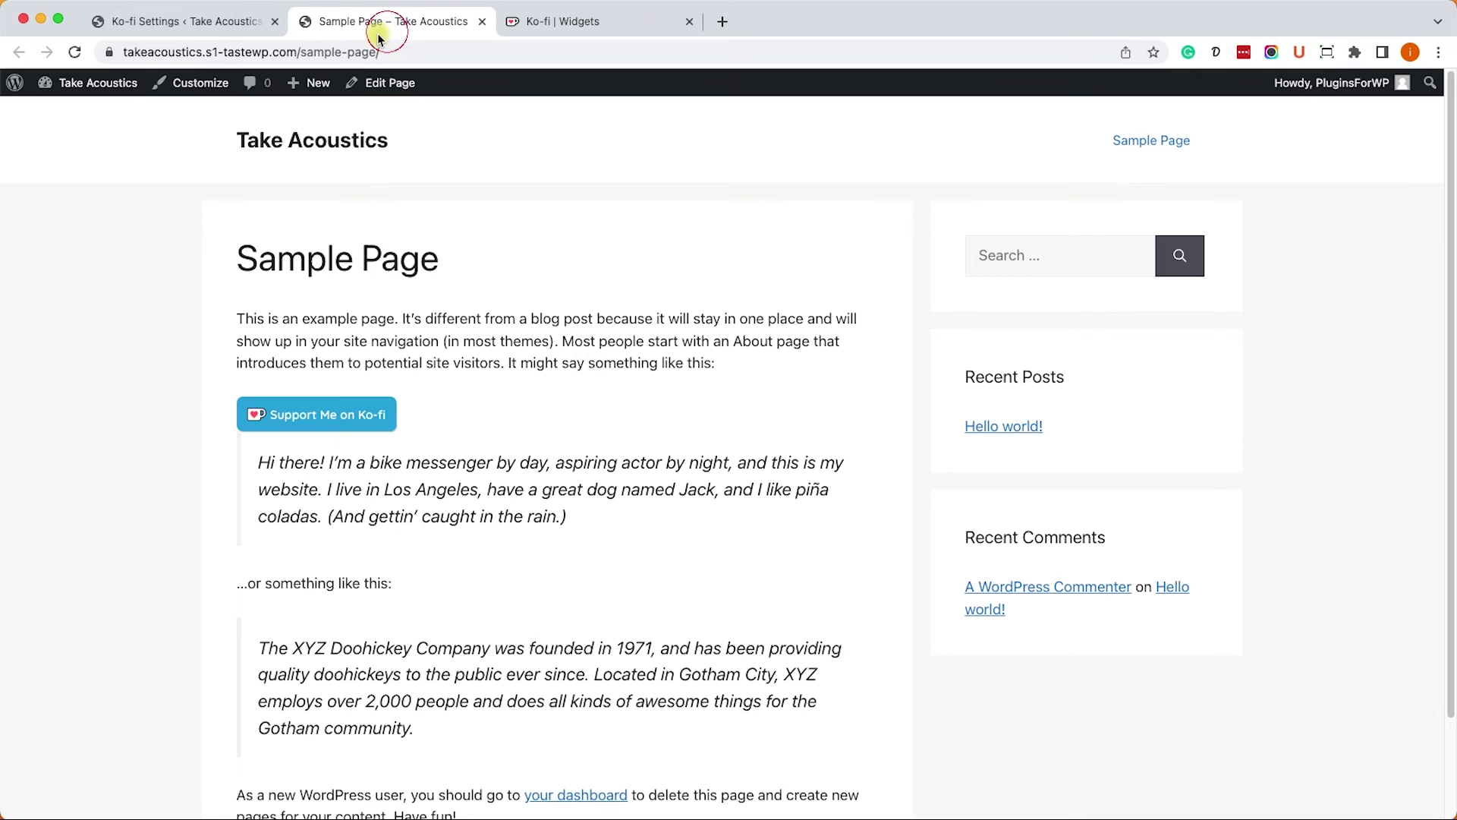
click(72, 51)
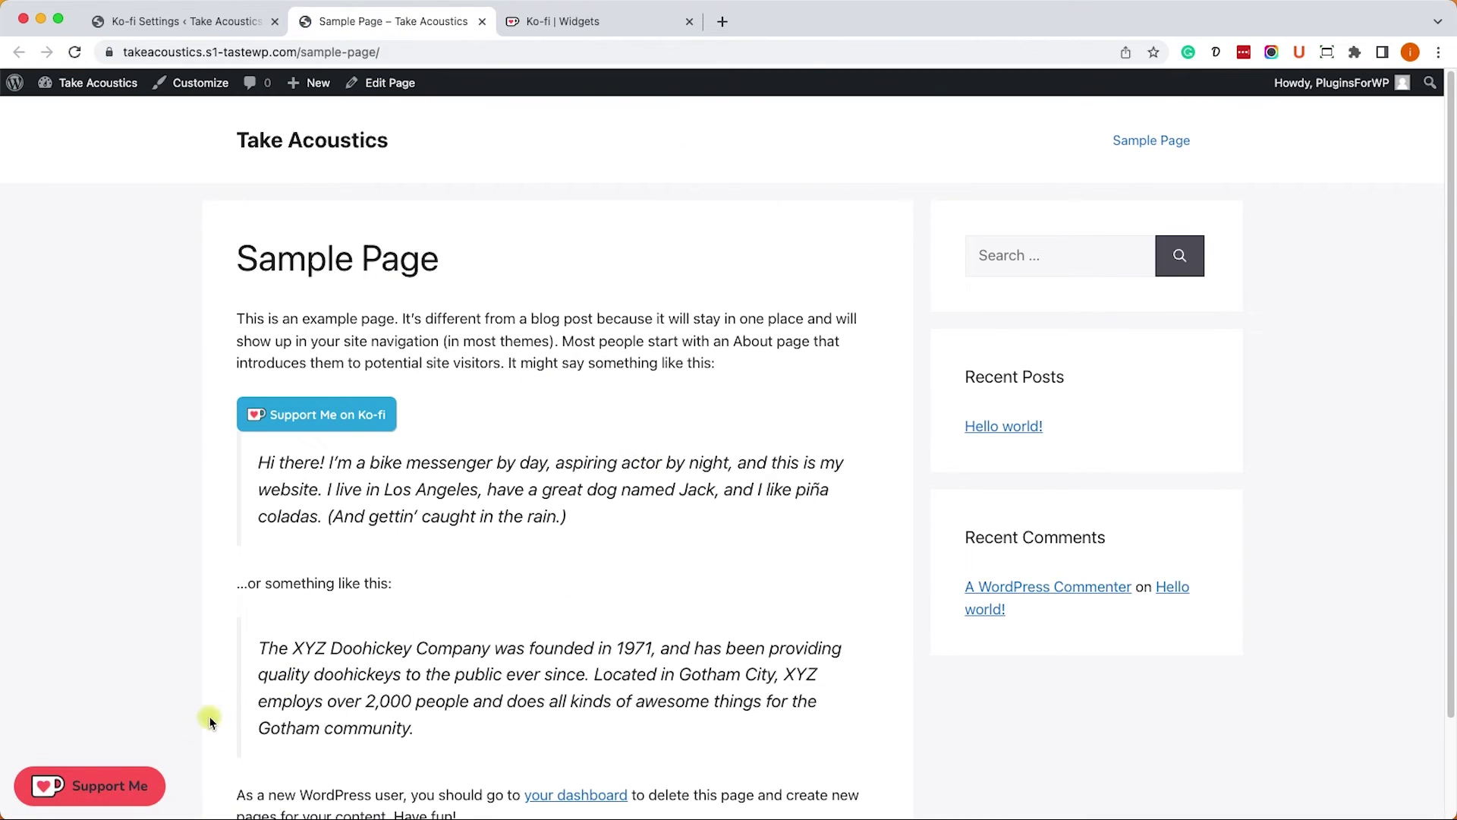
click(111, 786)
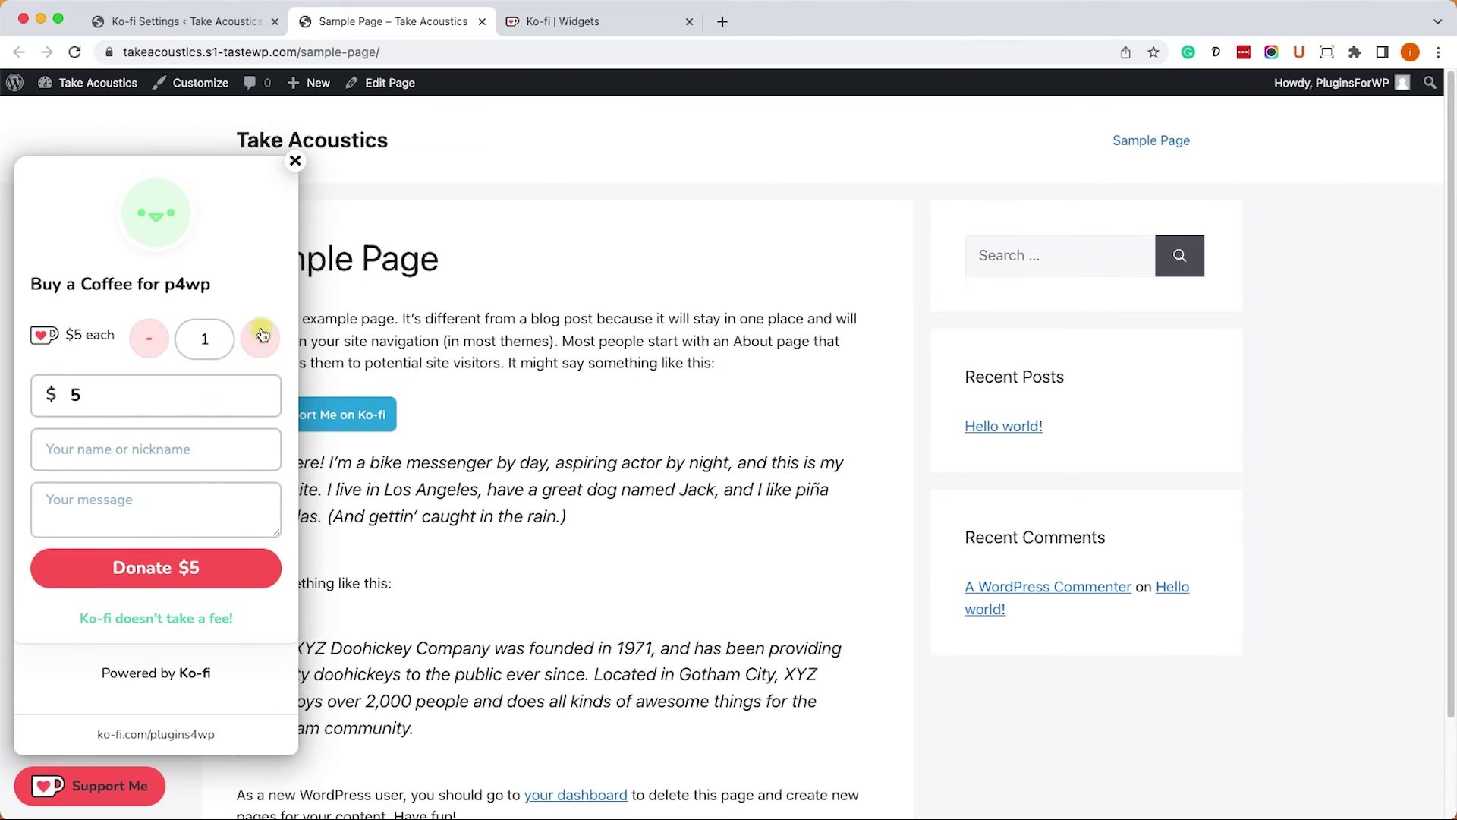
click(296, 164)
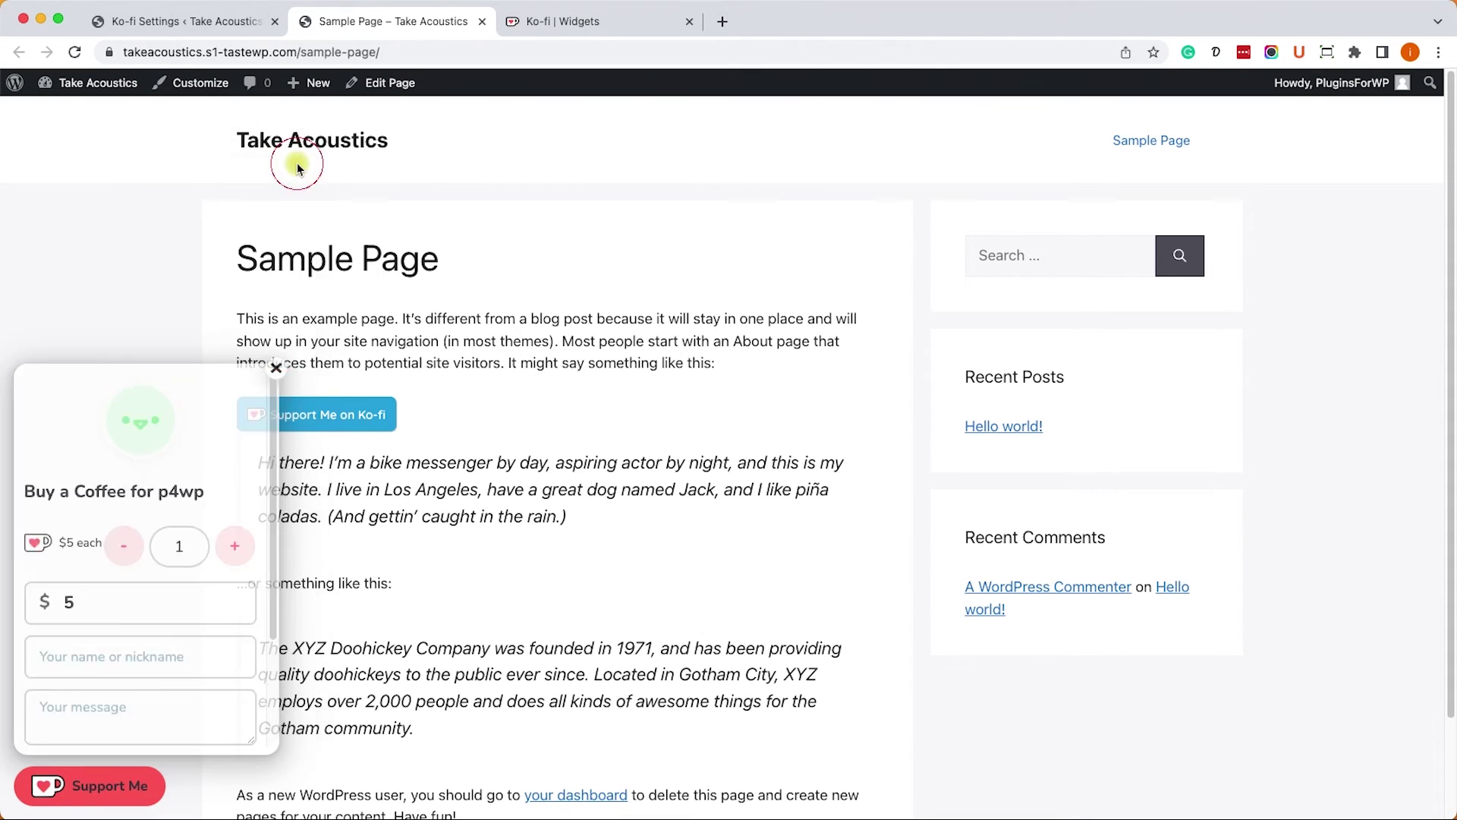
click(200, 21)
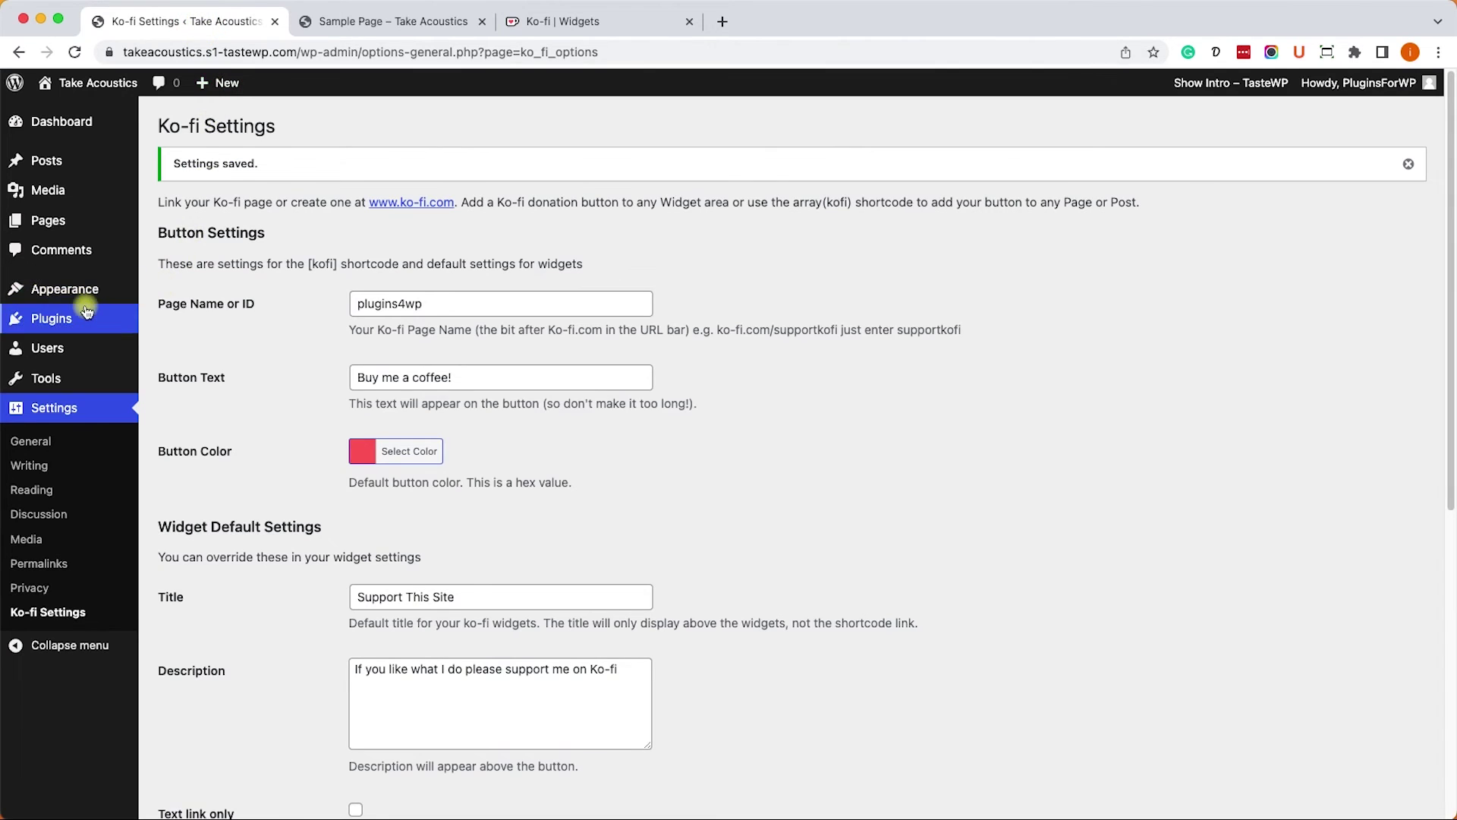
Add a Ko-fi Donation Panel widget to the Right Sidebar and save the widgets
mouse_move(65, 288)
click(195, 342)
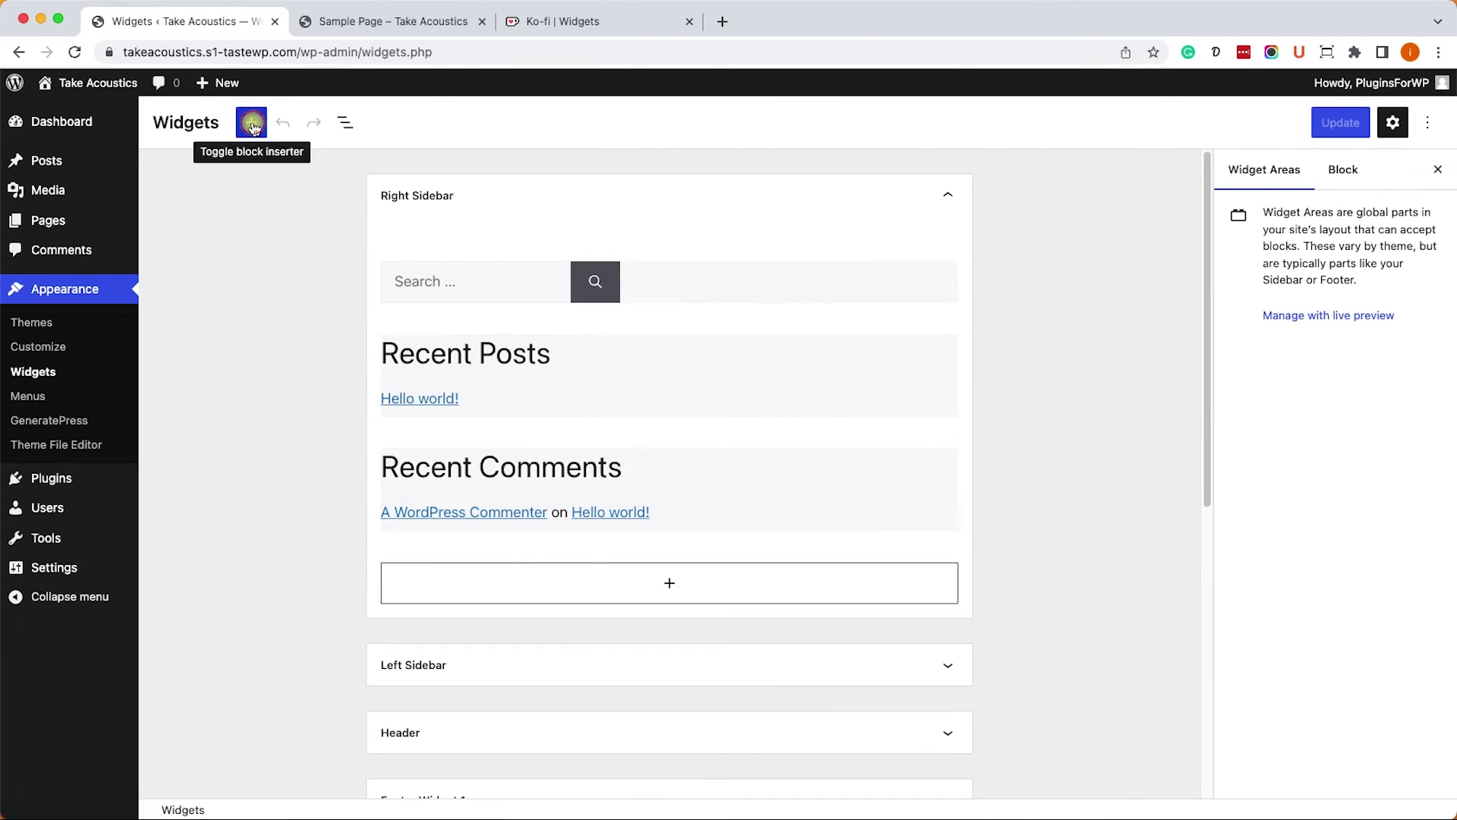
click(250, 121)
text(ko)
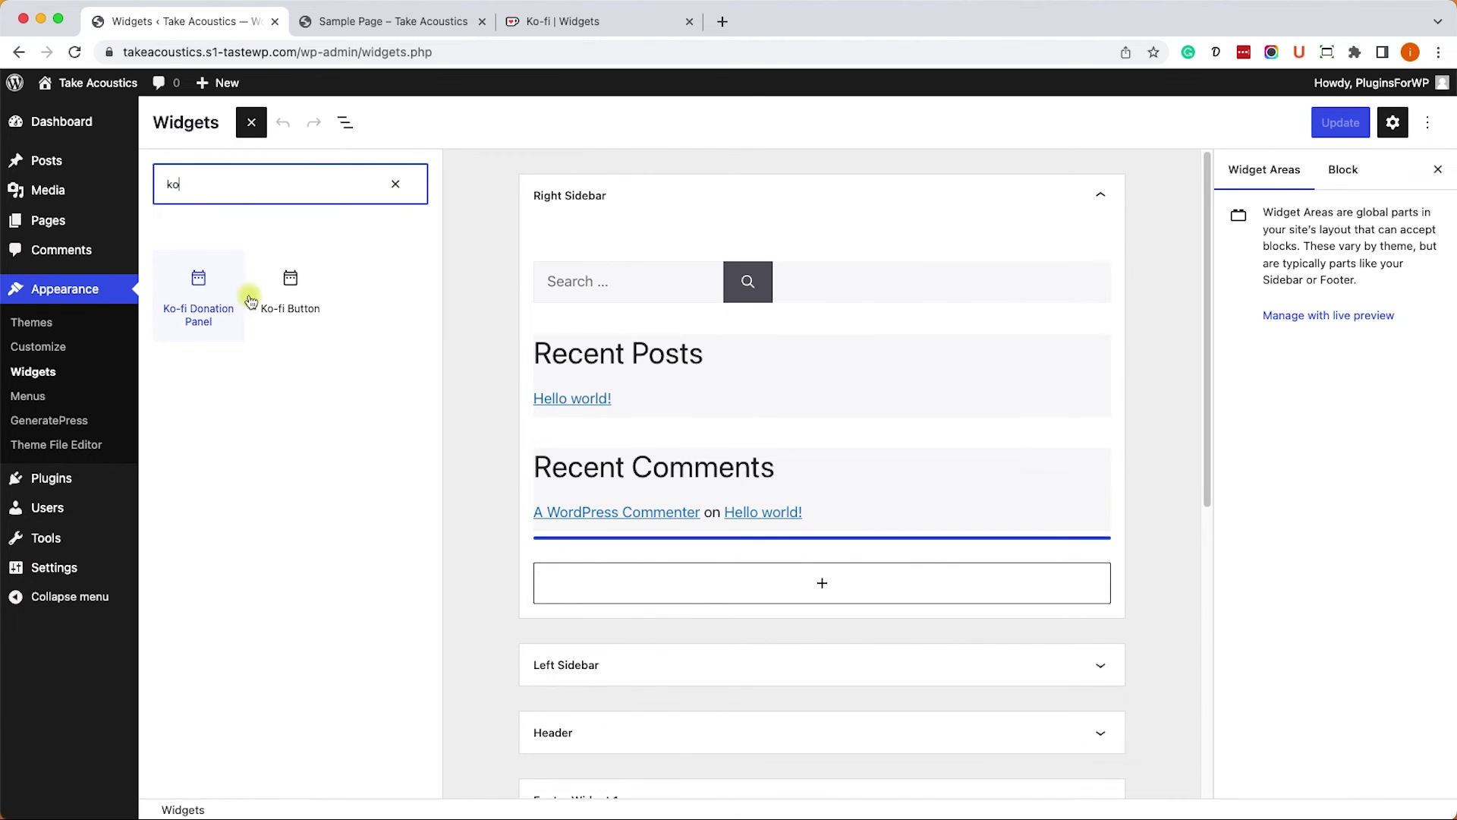
click(191, 287)
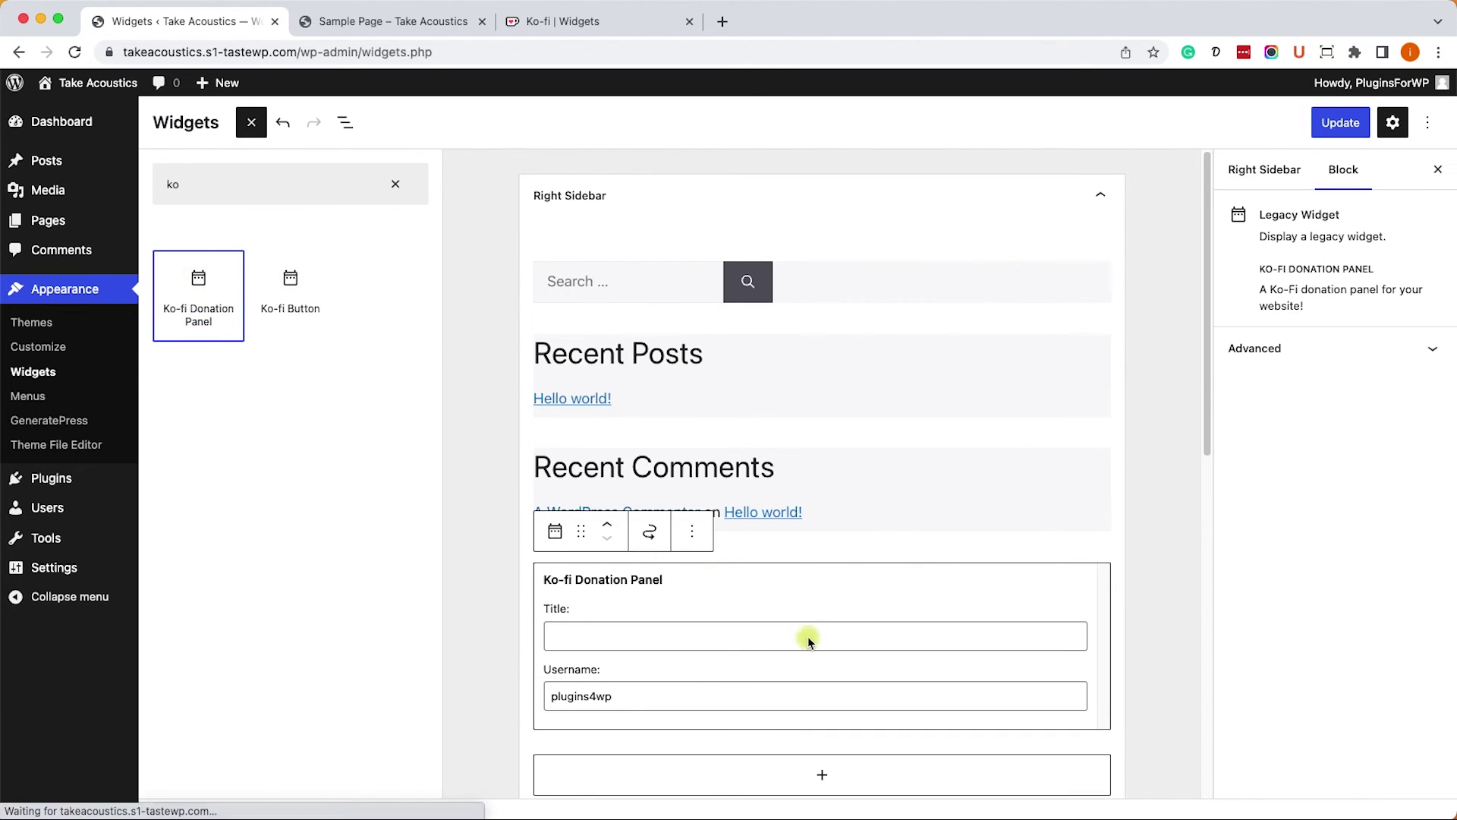
click(1340, 122)
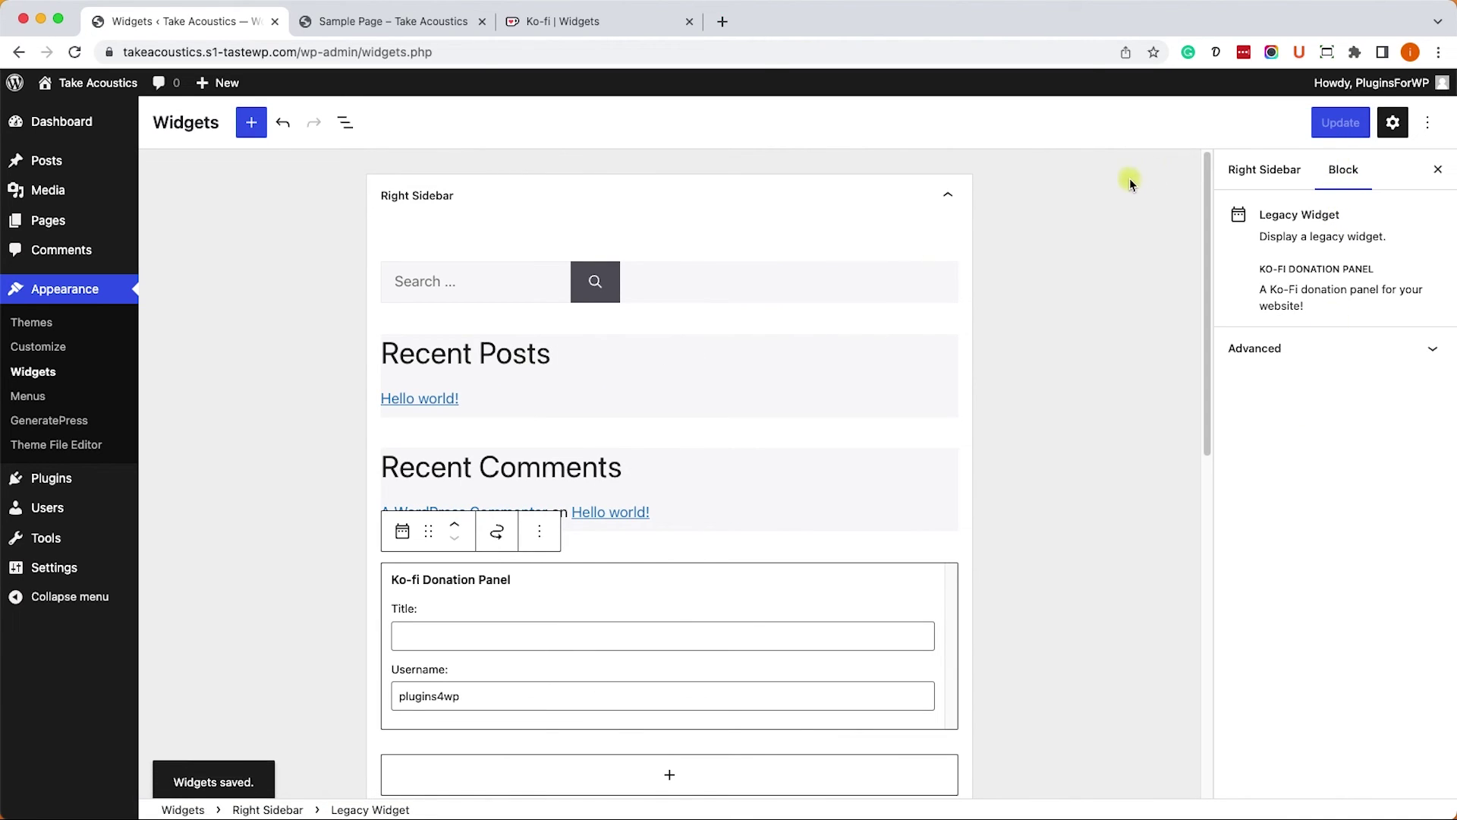
Reload the live Sample Page to show the sidebar donation panel
click(393, 22)
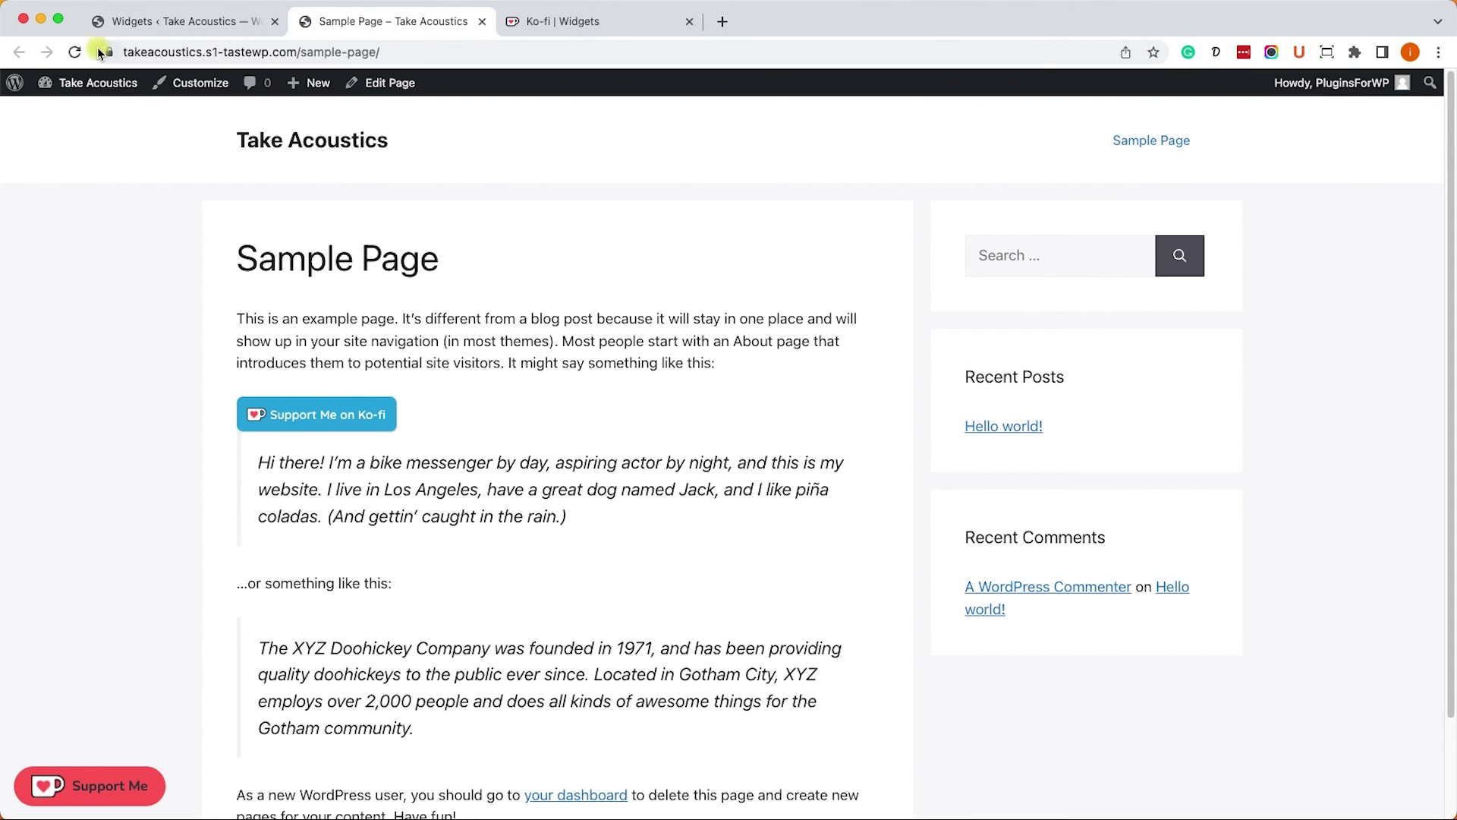
key(super+r)
scroll(1049, 470, down, 3)
scroll(1092, 517, down, 2)
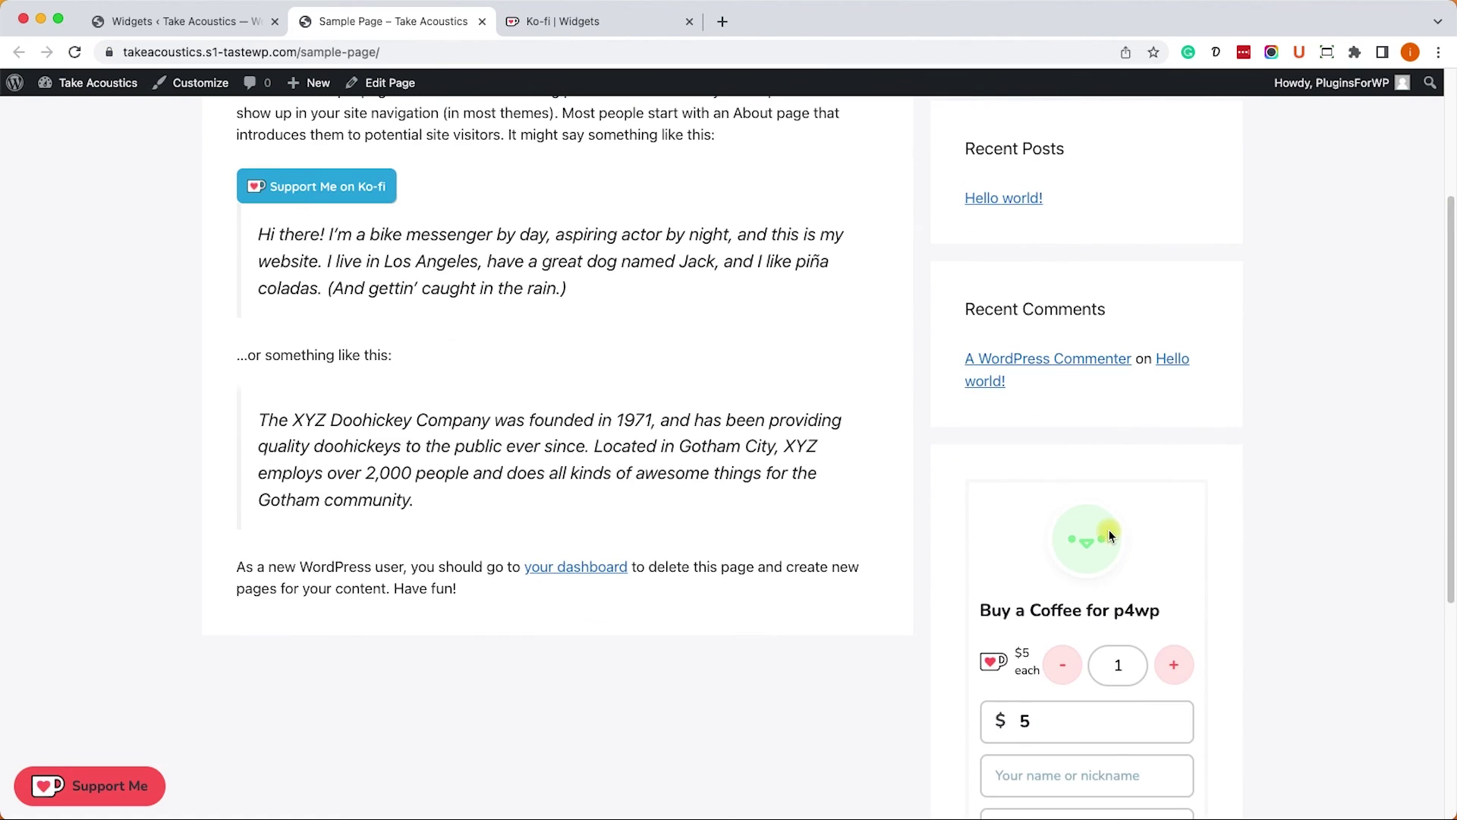
scroll(1101, 559, down, 2)
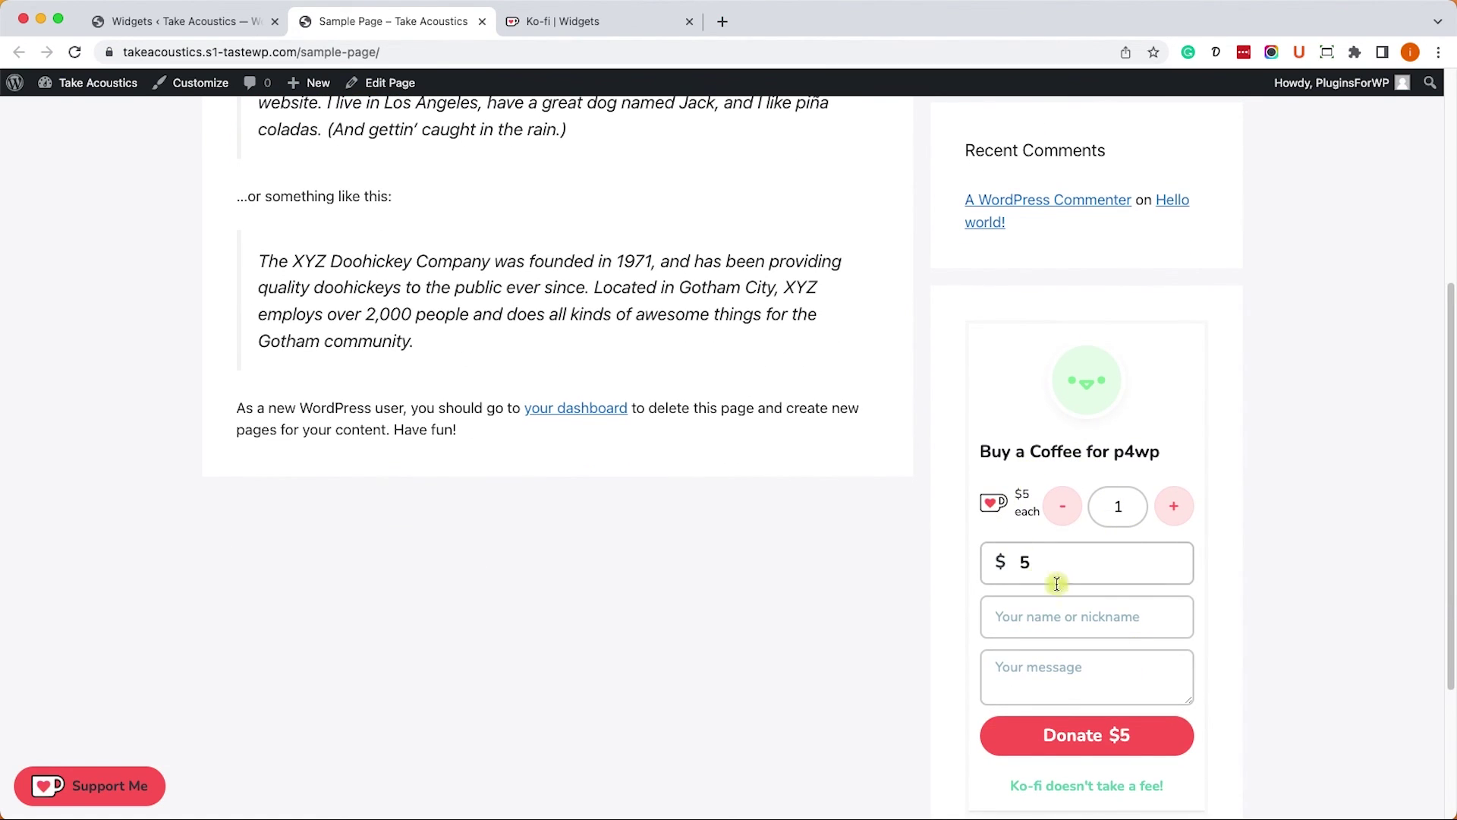